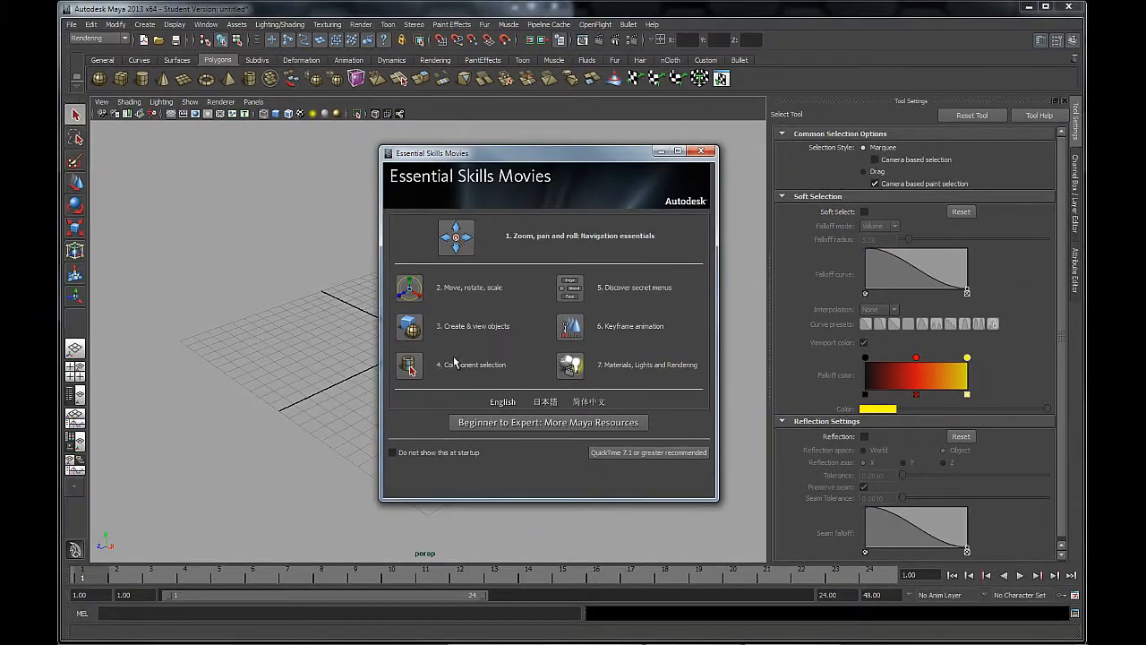
- Dismiss the startup movies window and create a smooth-shaded polygon sphere at the centre of the grid
click(706, 154)
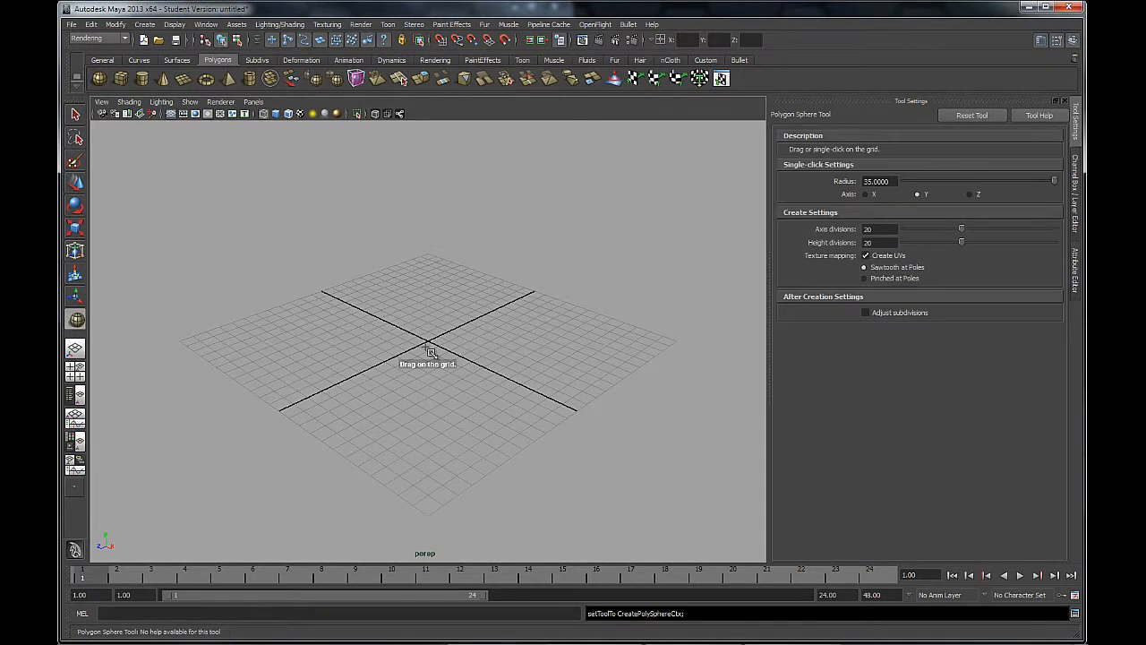
drag(426, 348, 520, 348)
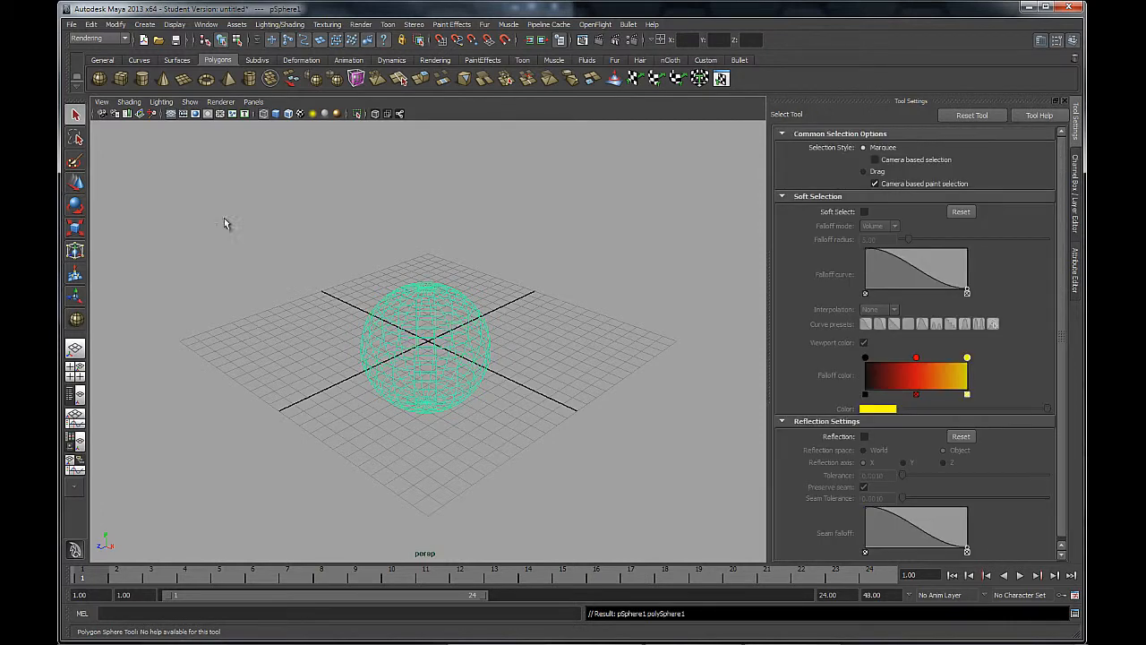
click(276, 113)
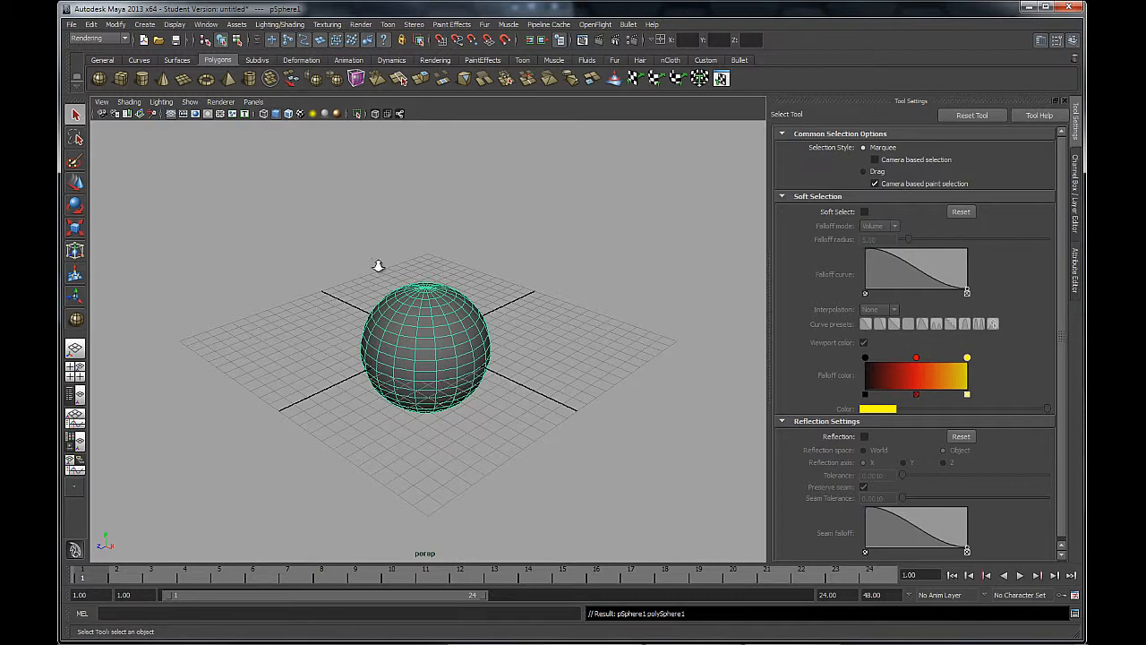
alt+right_drag(379, 266, 470, 376)
alt+middle_drag(476, 398, 482, 385)
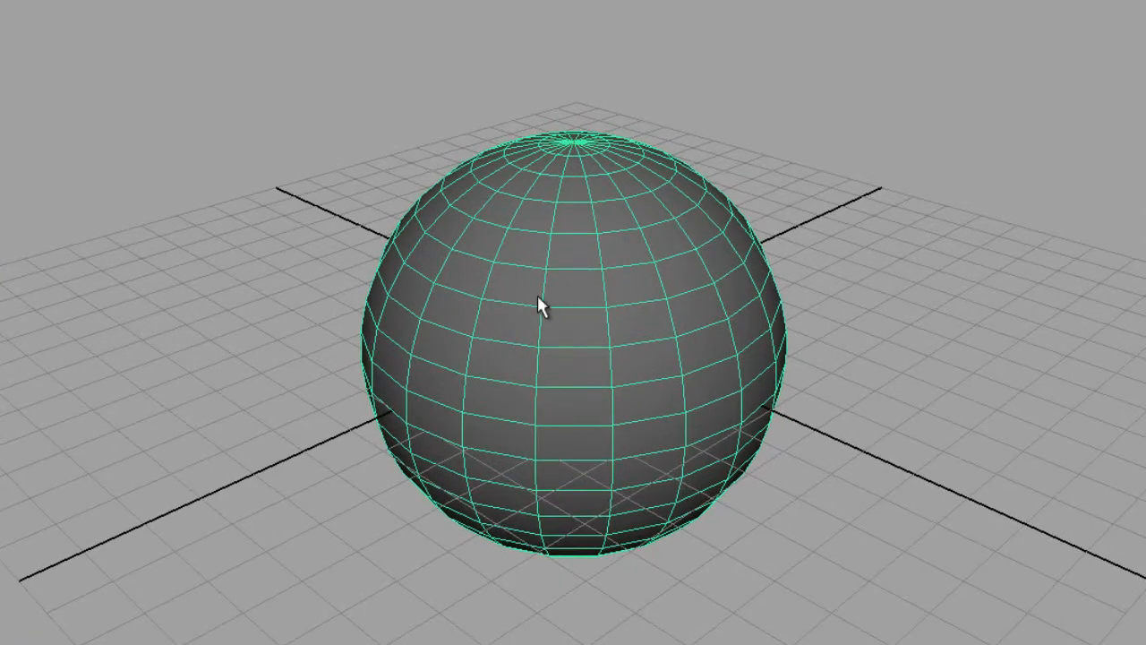
- Switch the sphere to vertex mode and select individual vertices around one face on its front
right_drag(576, 297, 505, 296)
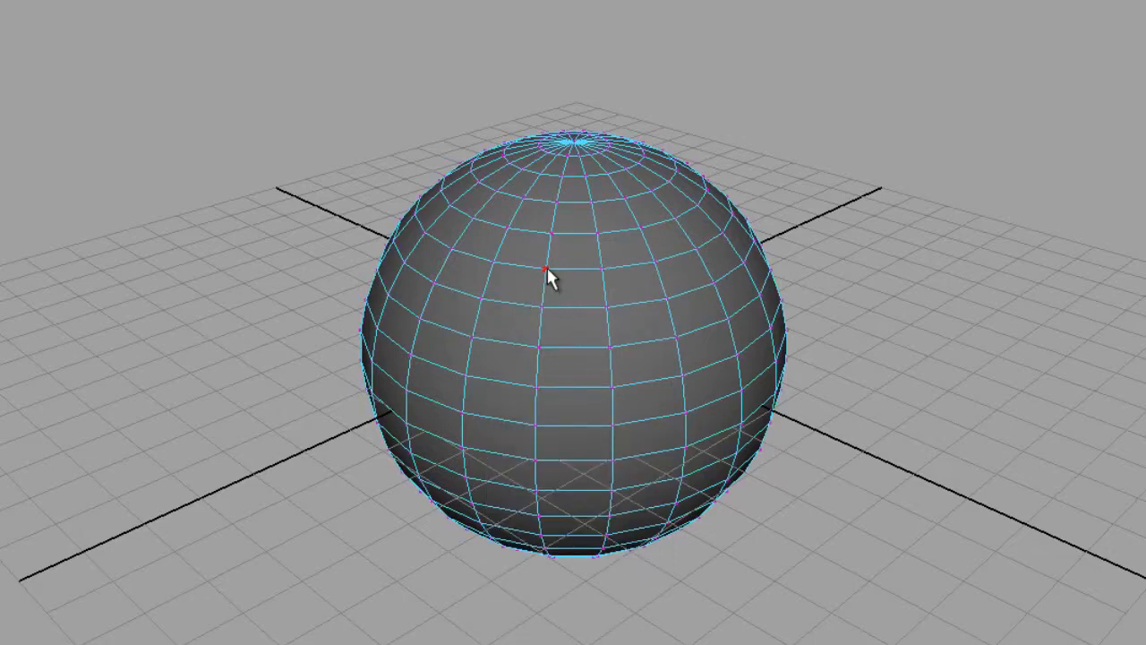
click(602, 269)
click(542, 315)
click(606, 308)
- Switch the sphere to edge mode, followed by face mode, and select a single face on its front
right_drag(573, 302, 581, 254)
right_drag(565, 288, 563, 333)
click(565, 296)
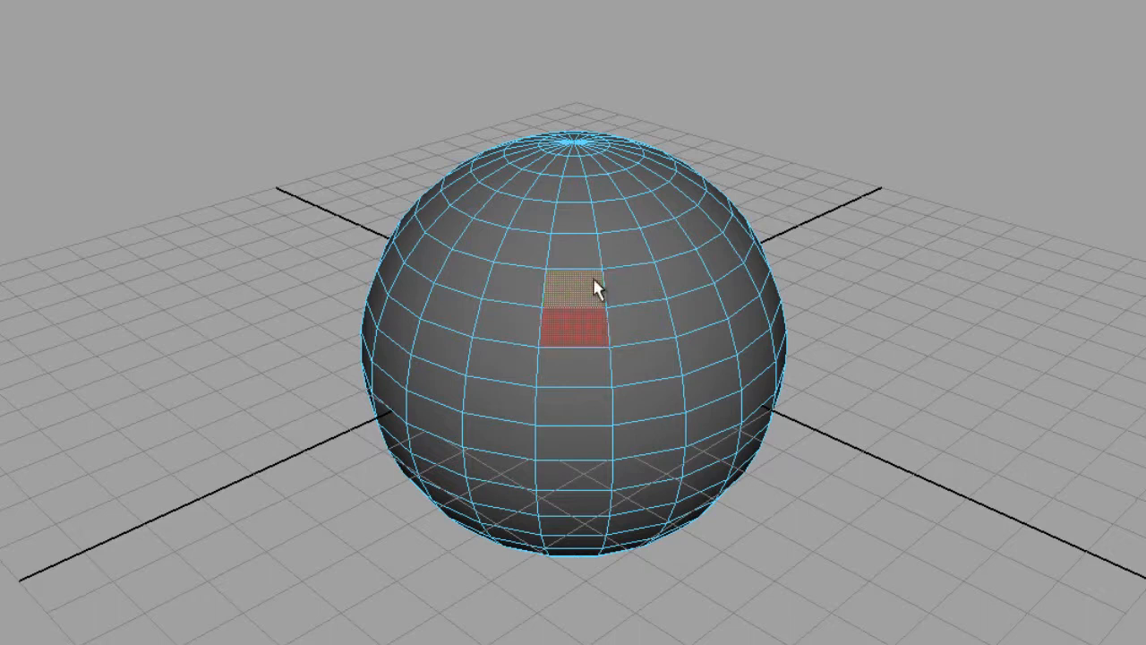
- Examine the sphere's four-sided faces and the triangular faces at its pole, selecting one of the triangles
alt+drag(600, 245, 599, 258)
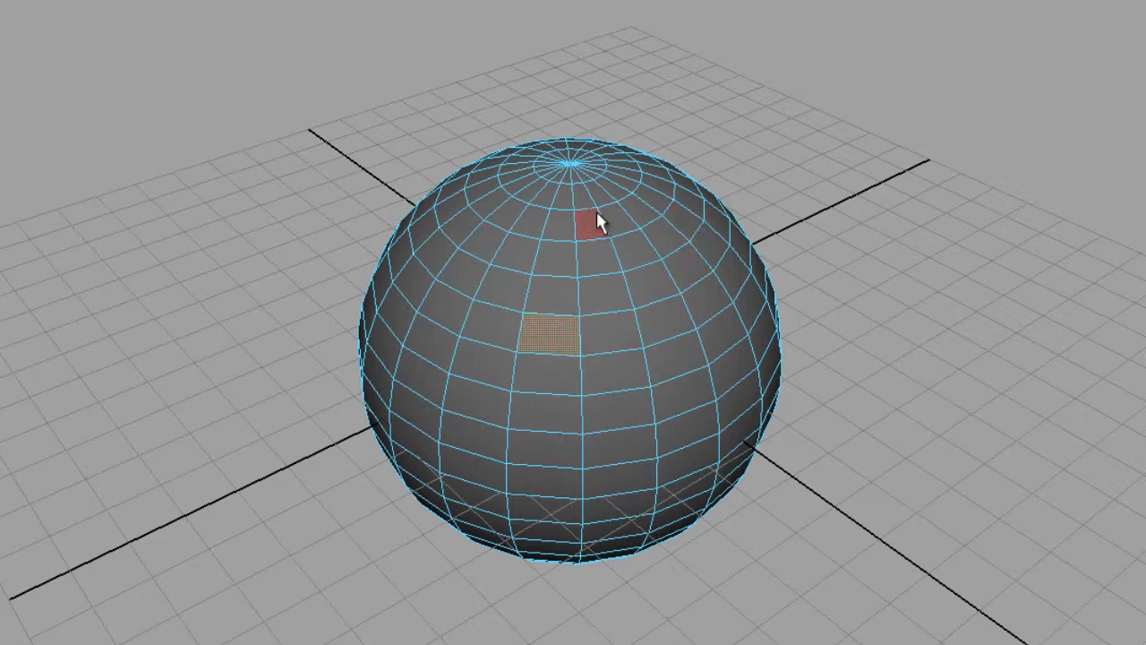
alt+drag(596, 215, 543, 235)
alt+right_drag(542, 235, 810, 407)
click(574, 325)
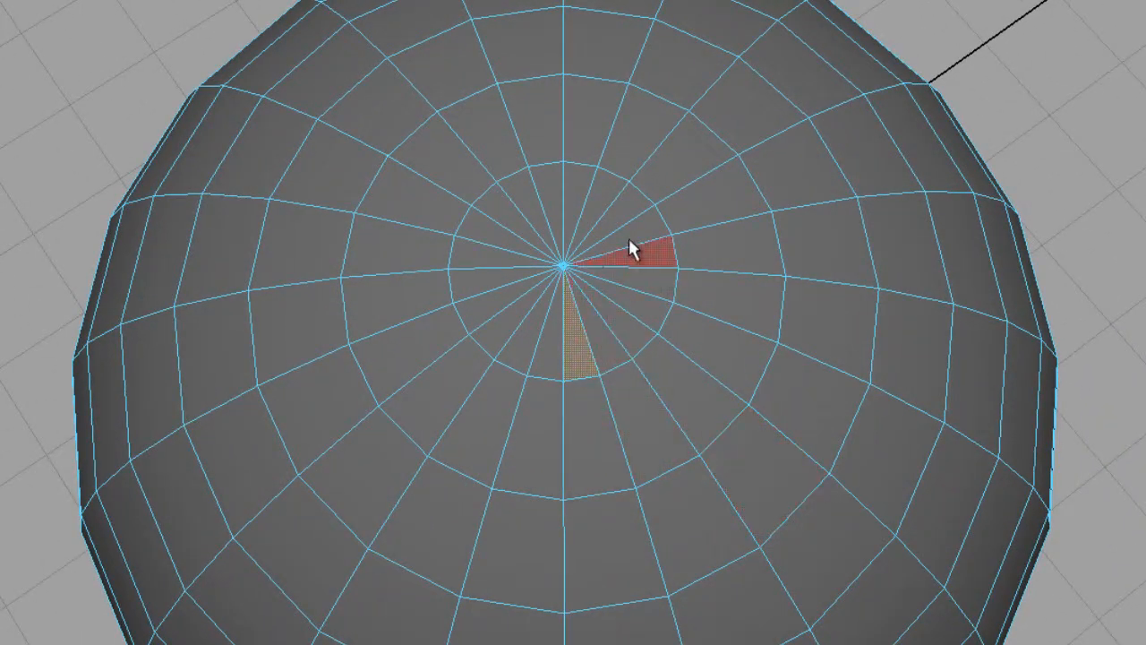
alt+drag(844, 537, 832, 256)
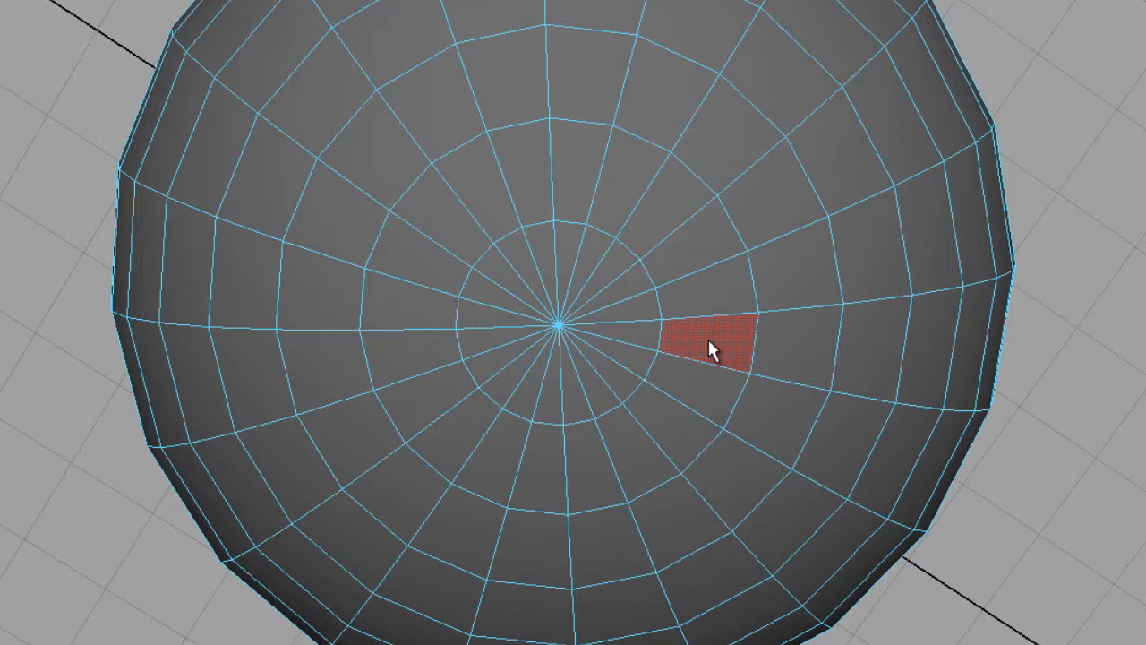
alt+drag(615, 238, 733, 485)
alt+right_drag(734, 486, 416, 268)
alt+drag(416, 268, 611, 268)
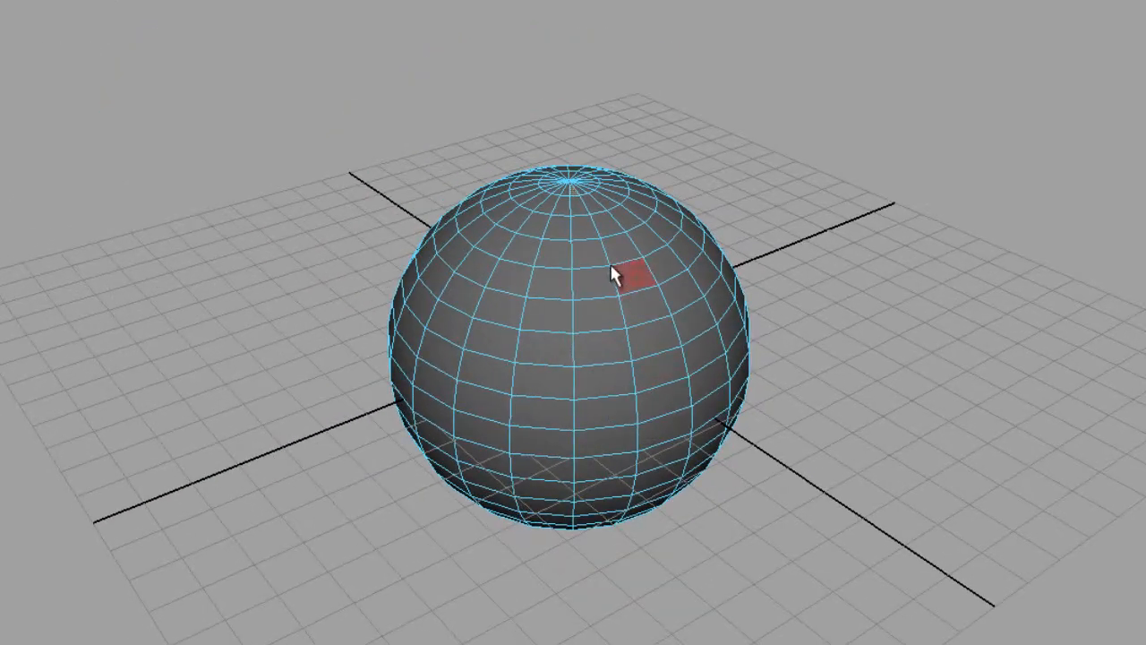
- Return to object mode and select the whole sphere
right_click(607, 260)
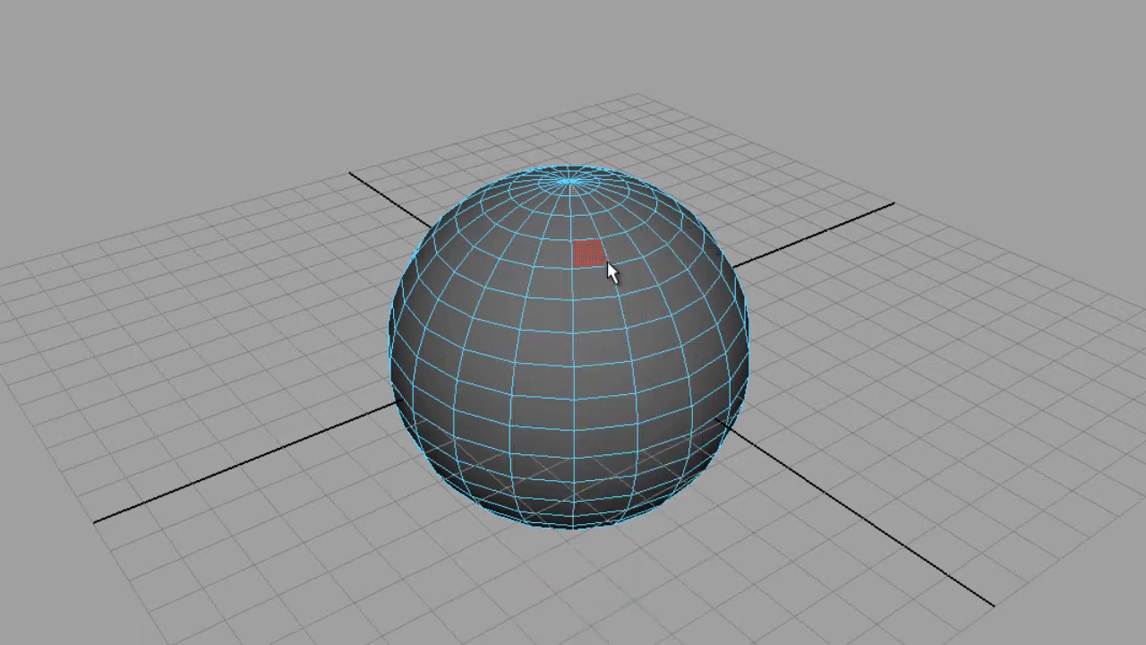
right_drag(636, 273, 701, 251)
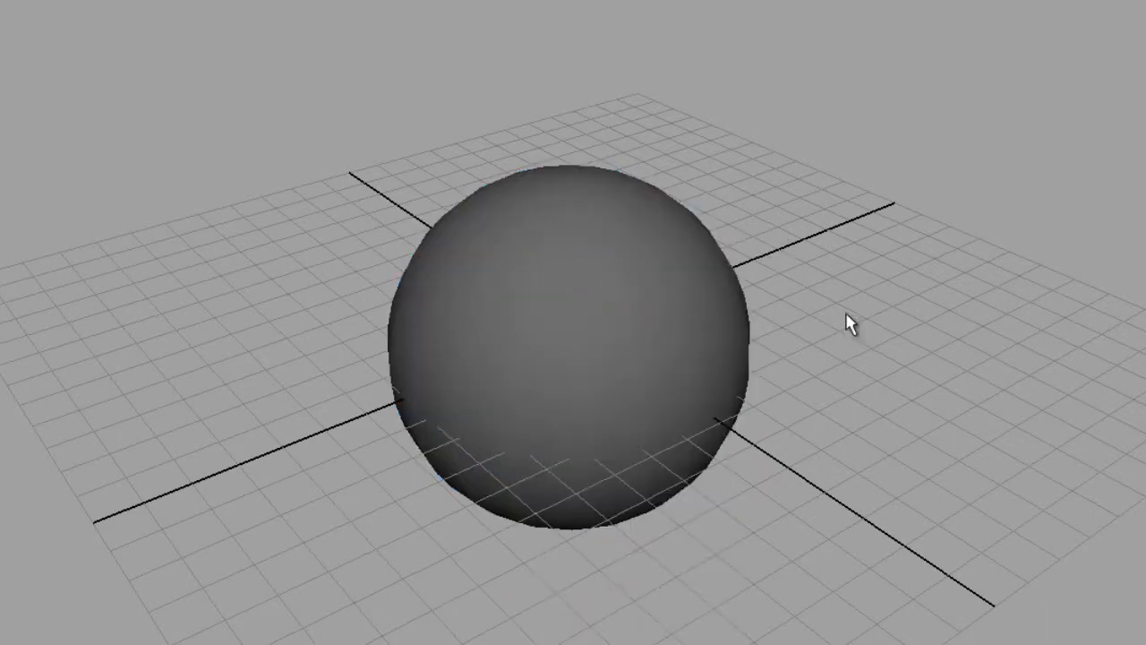
click(574, 204)
- Put the selected sphere into vertex mode and pick single vertices on its upper front
right_click(569, 235)
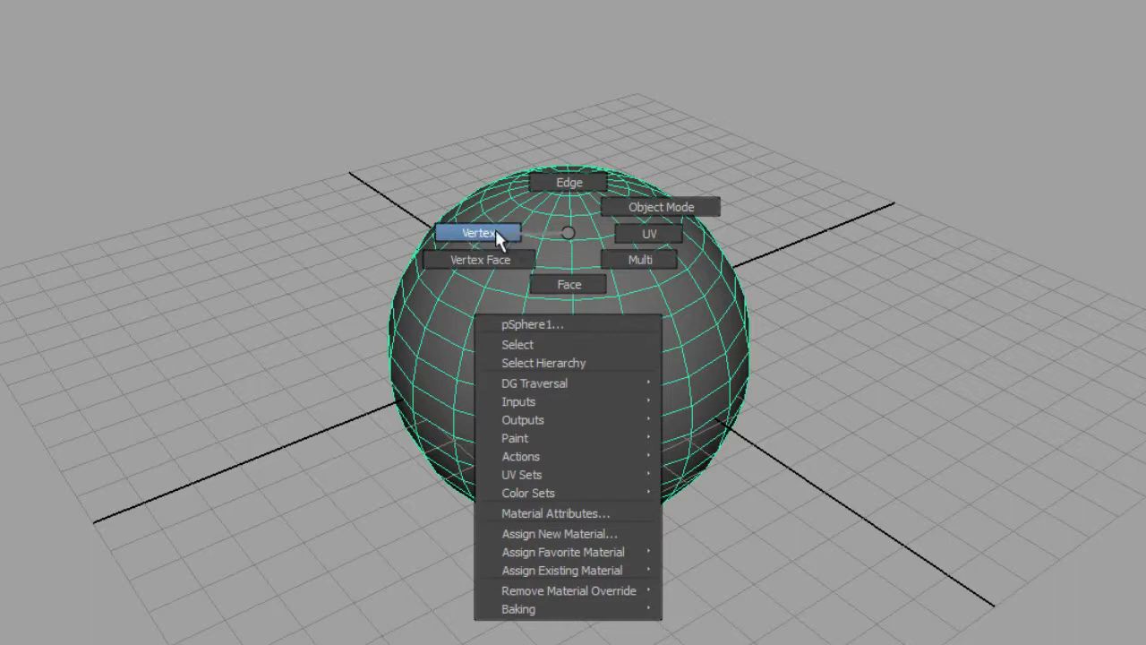
right_drag(495, 229, 495, 230)
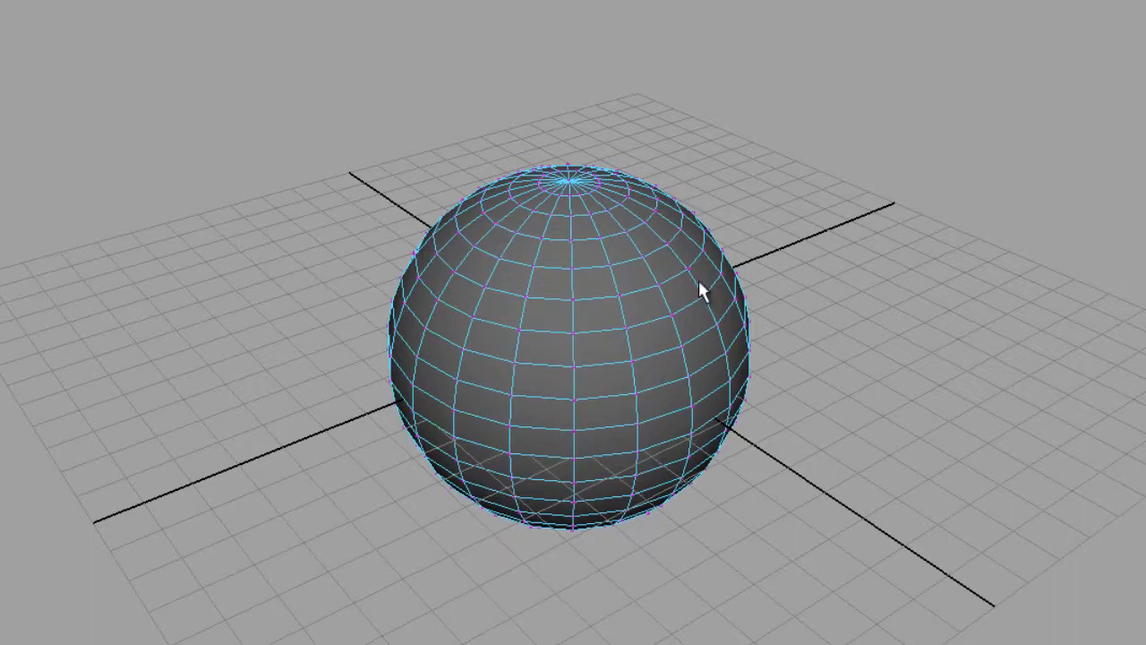
click(575, 277)
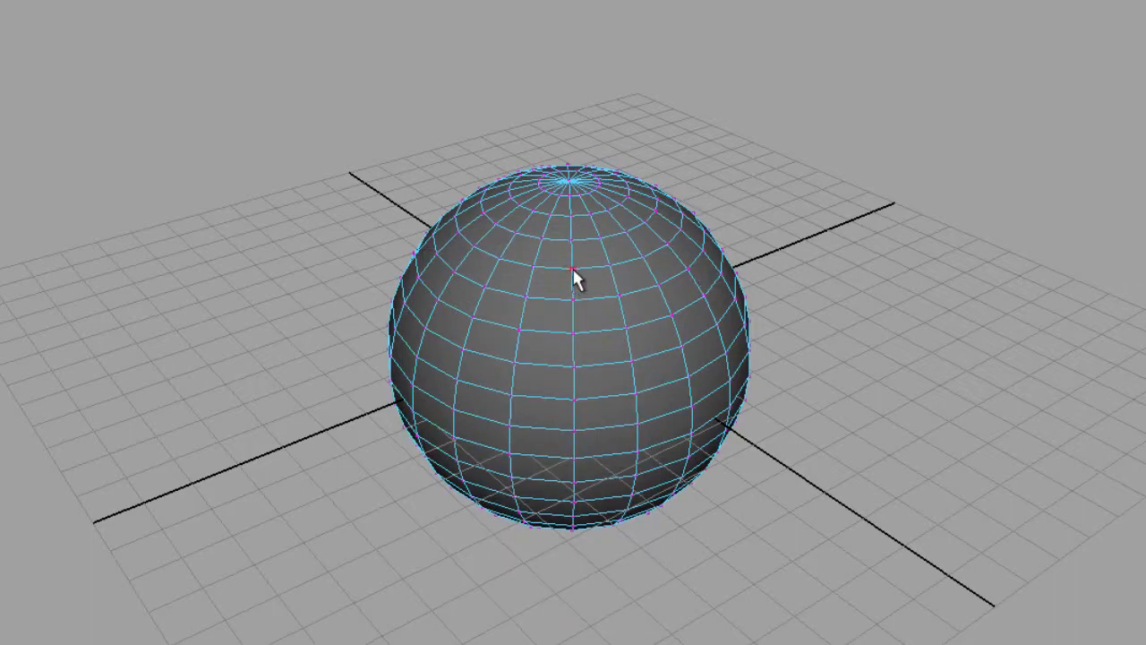
click(527, 296)
- Switch the sphere to face mode and select different faces on its front one after another
right_drag(564, 246, 564, 296)
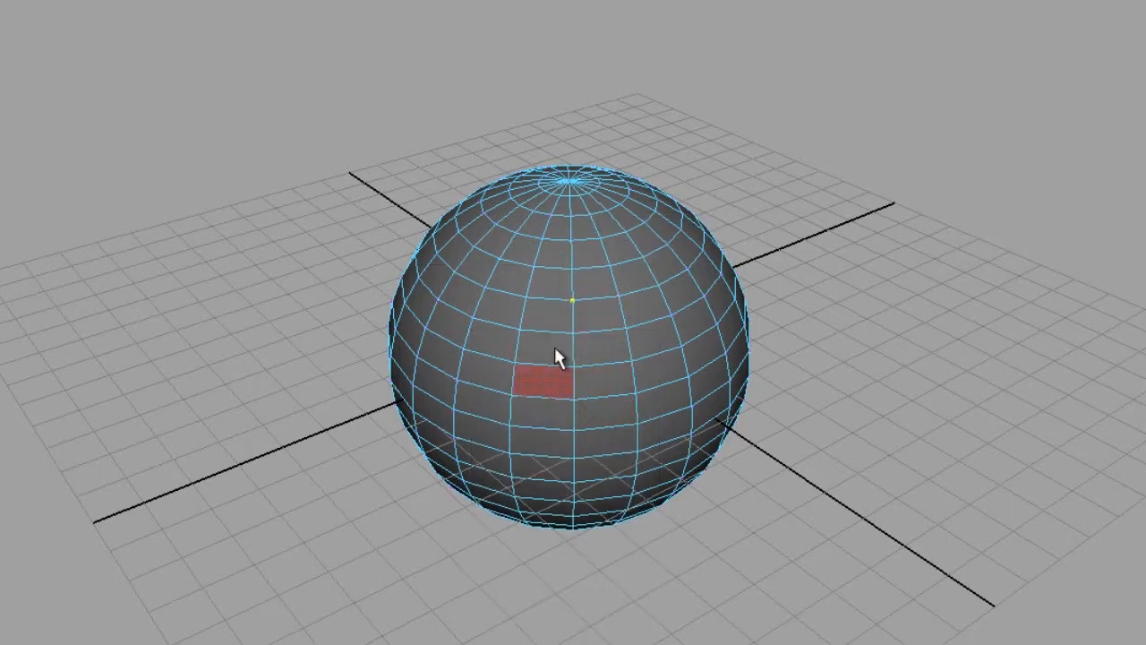
click(598, 311)
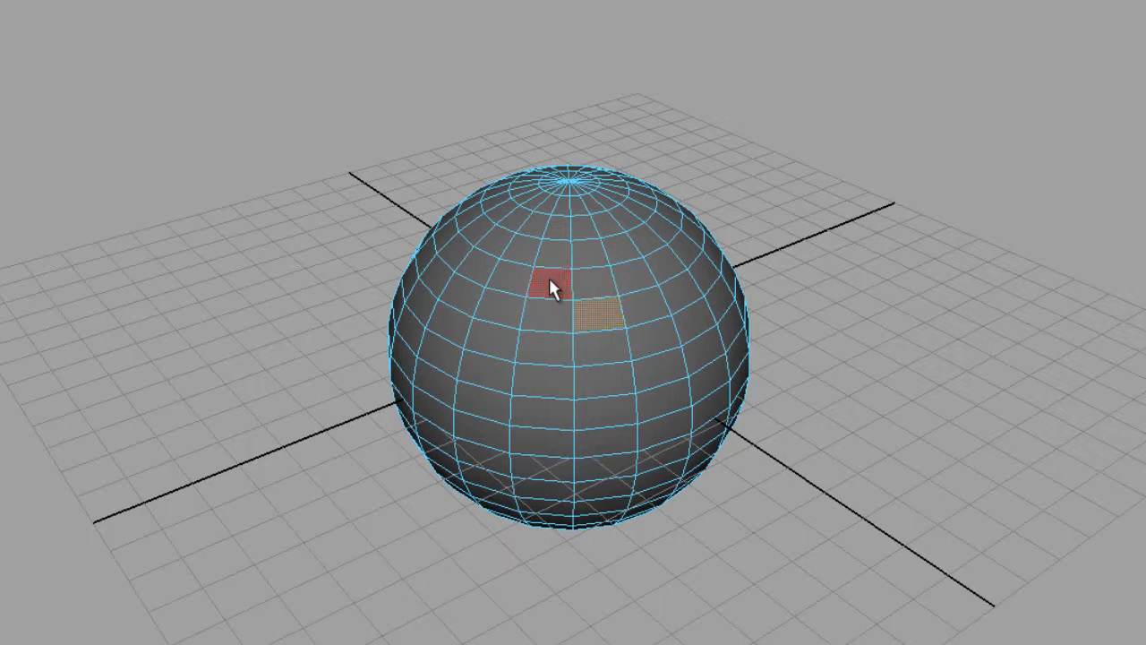
click(549, 283)
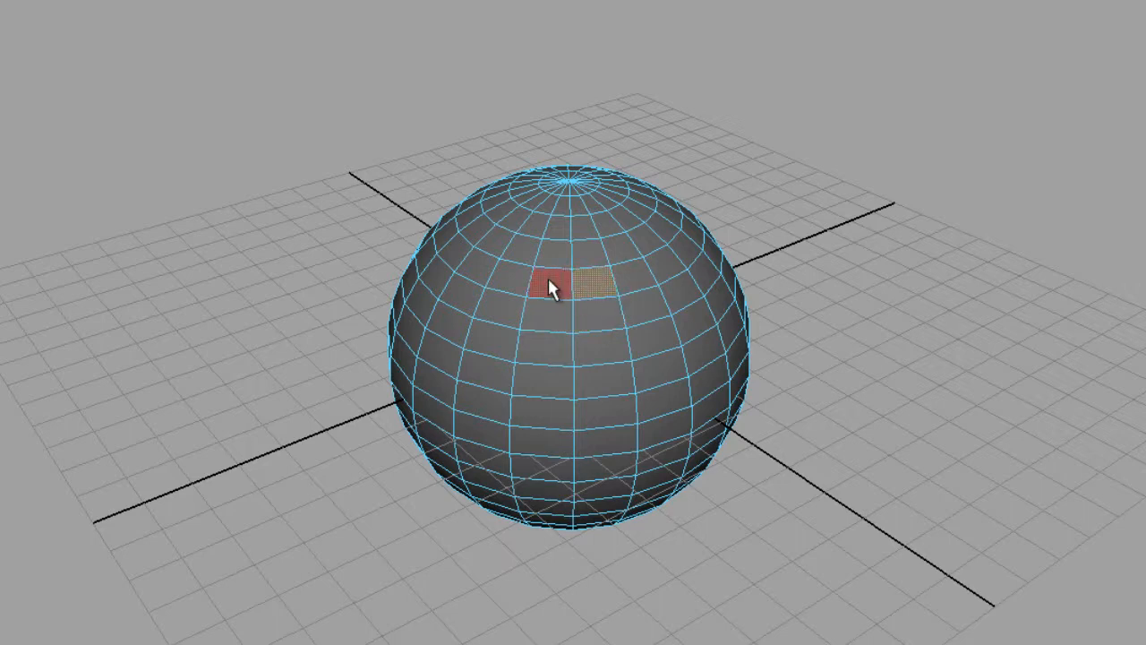
click(596, 310)
click(589, 256)
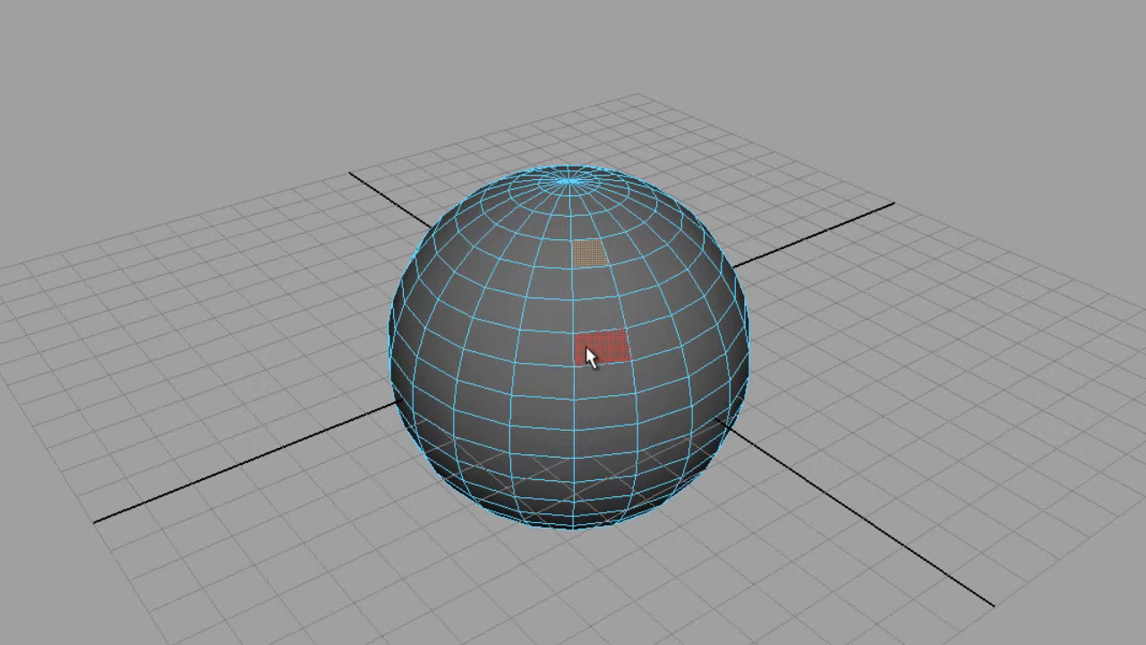
- Clear the face selection and switch the sphere to UV component mode
right_click(553, 259)
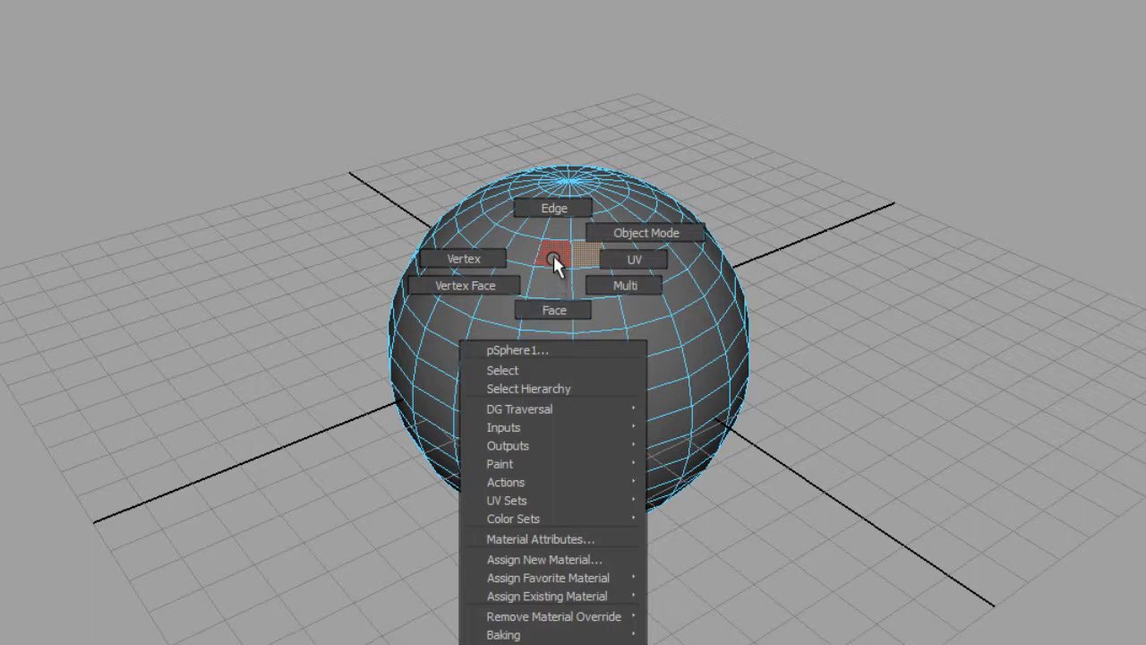
right_drag(553, 256, 554, 256)
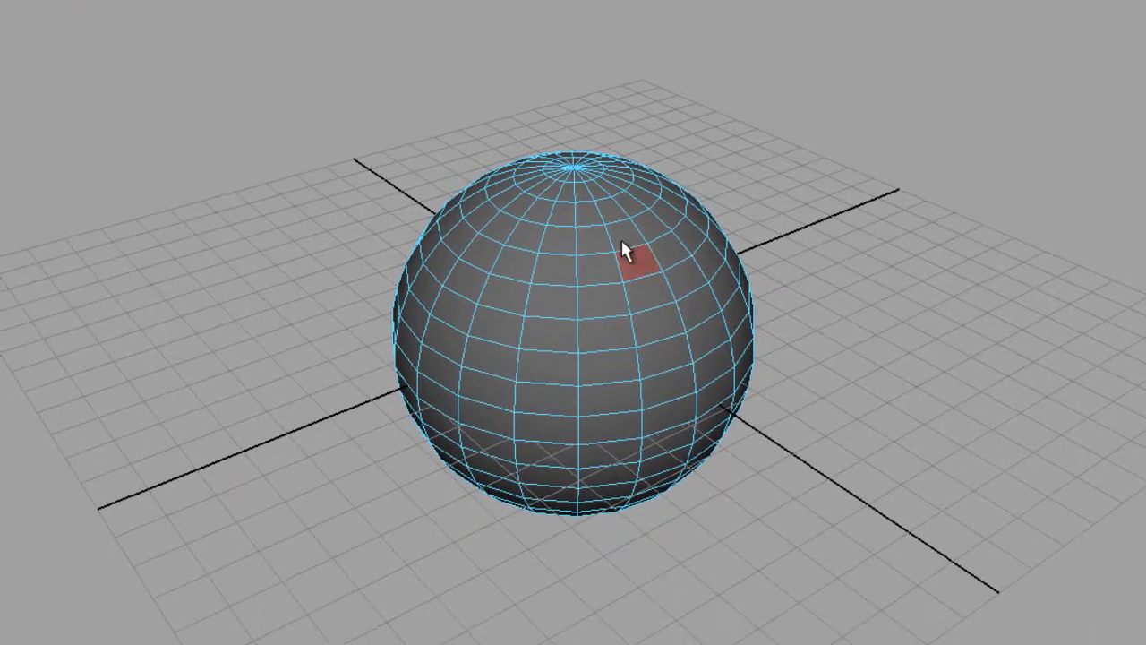
right_click(614, 502)
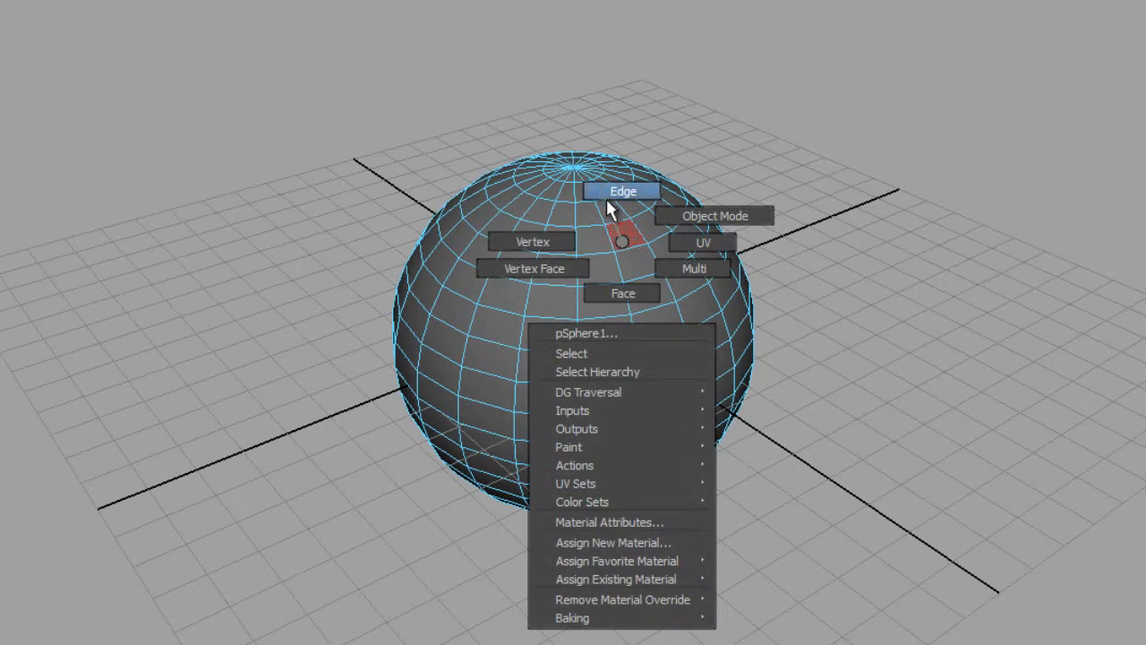
click(678, 239)
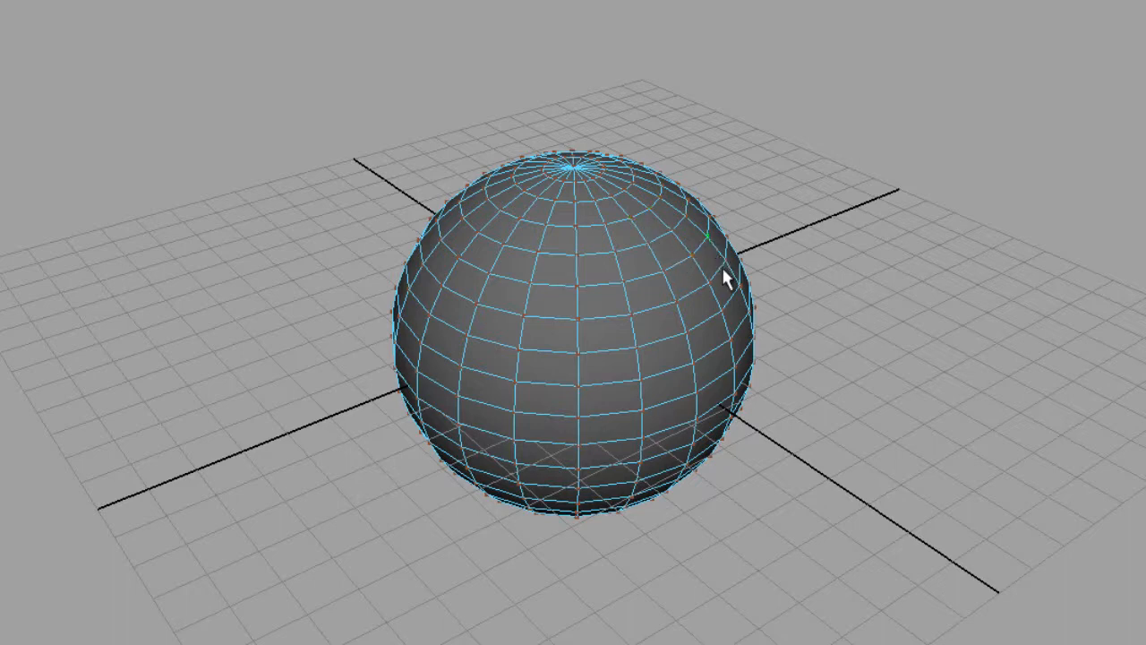
- Switch the sphere to vertex face mode and inspect its separated face corners
right_click(639, 268)
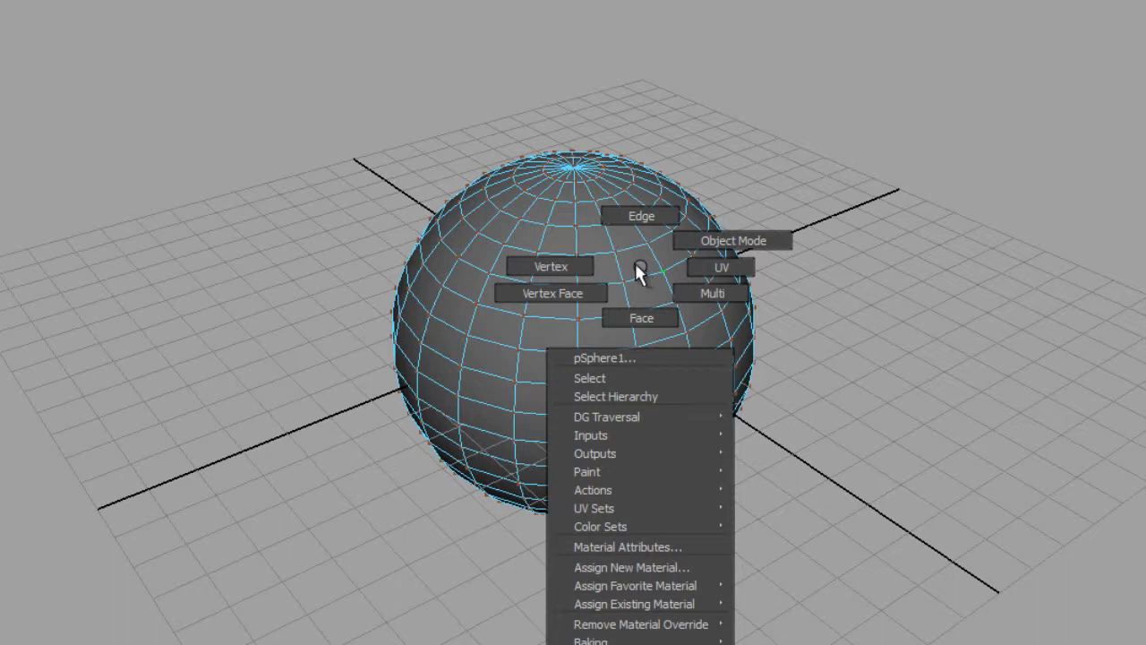
click(588, 291)
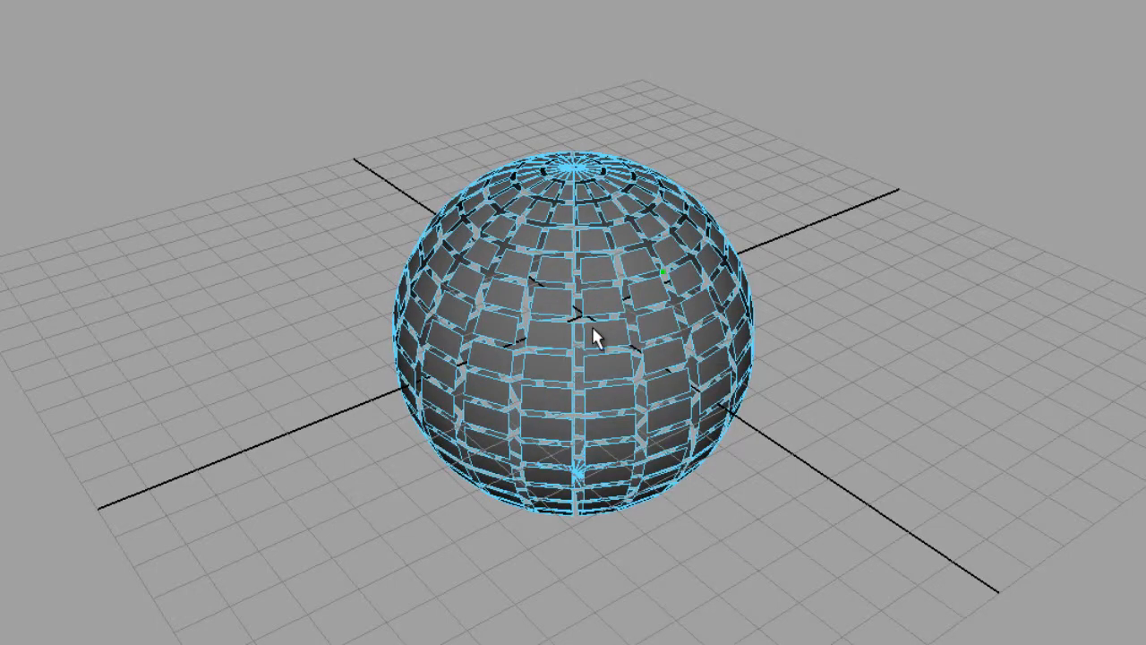
alt+drag(666, 302, 635, 272)
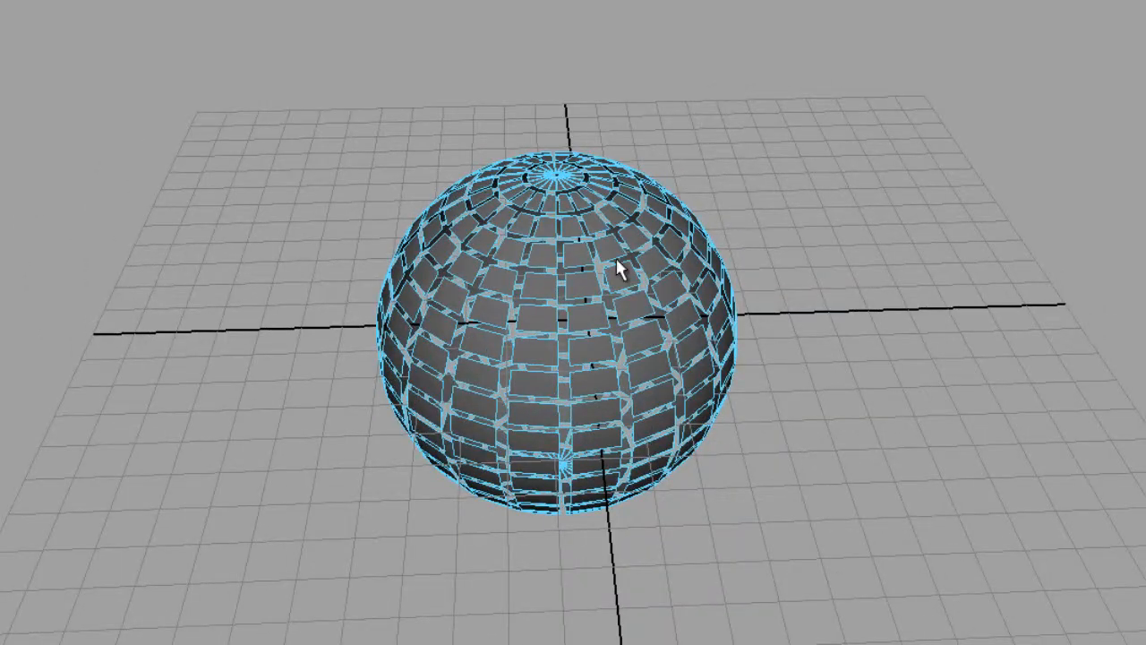
- Change the sphere from vertex face mode back to vertex mode and view it from another angle
right_click(606, 266)
click(548, 259)
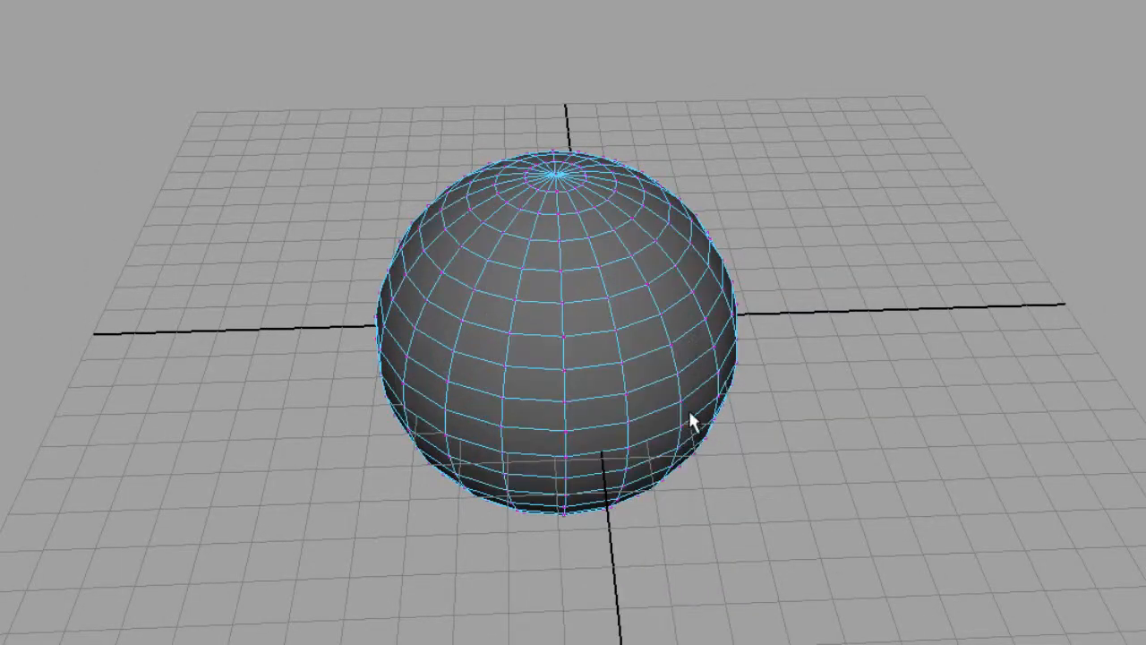
alt+drag(690, 422, 457, 297)
alt+drag(601, 316, 520, 300)
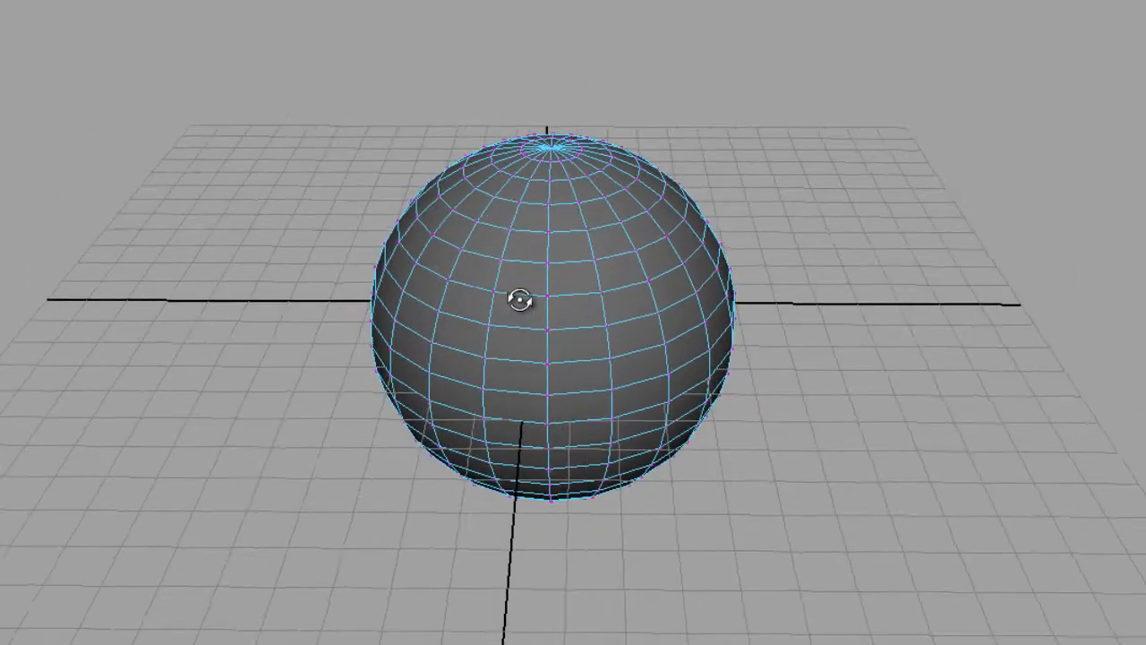
- Leave vertex mode for object mode and select the sphere as a whole object
right_drag(580, 239, 626, 212)
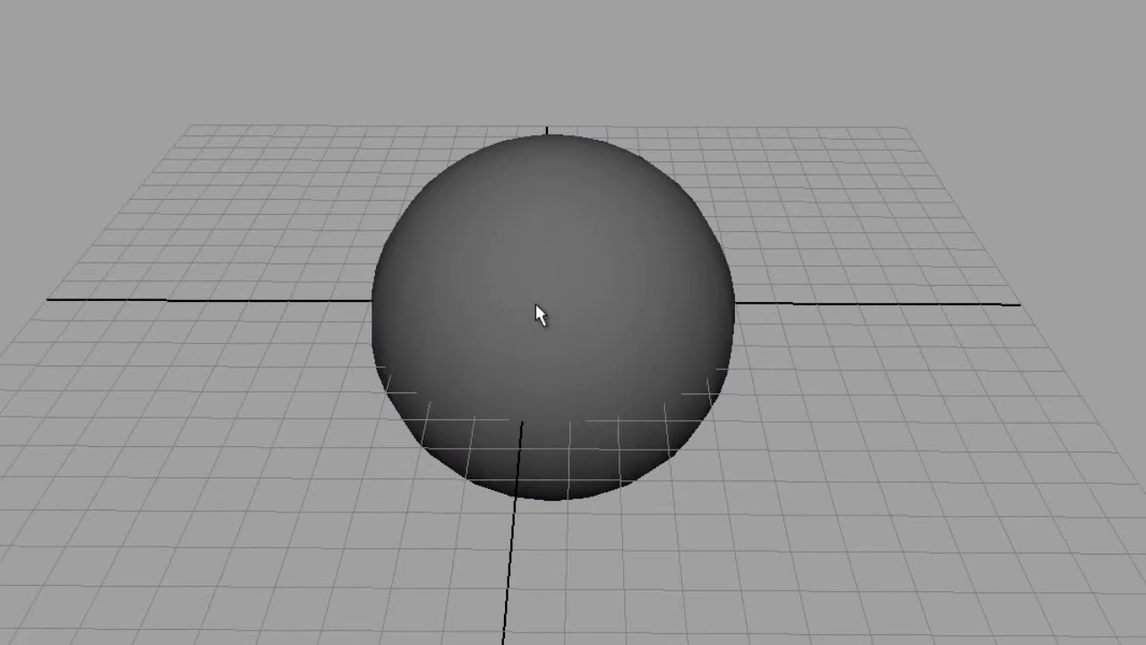
right_click(542, 236)
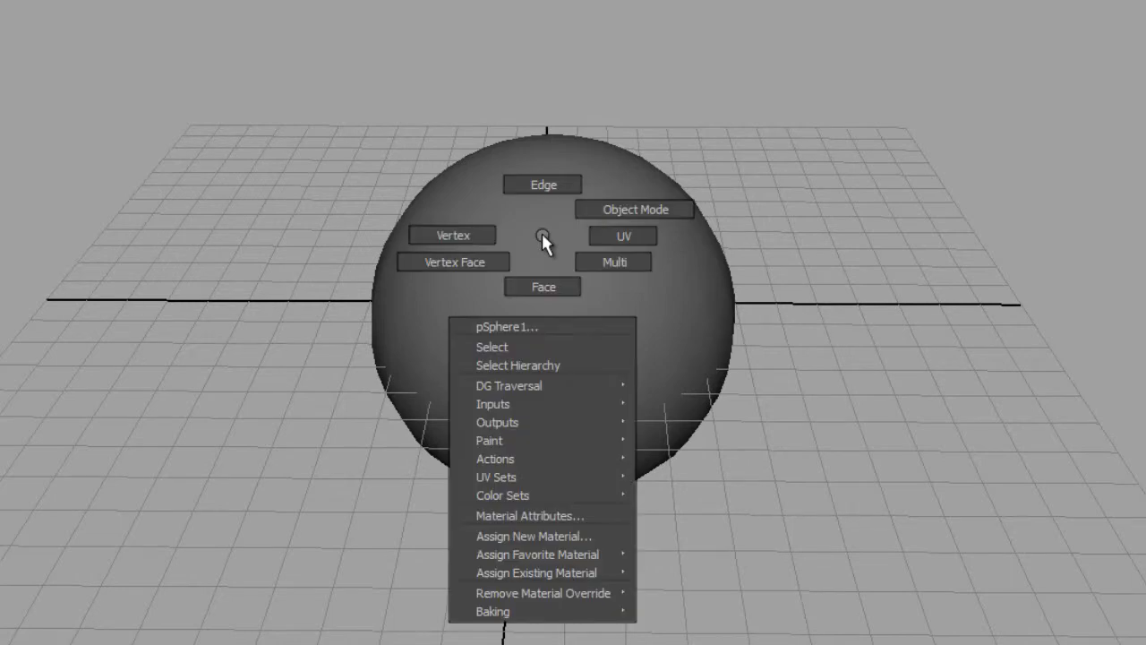
mouse_move(541, 234)
right_down()
mouse_move(528, 224)
mouse_move(535, 242)
mouse_move(551, 242)
mouse_move(540, 270)
mouse_move(530, 188)
mouse_move(556, 280)
mouse_move(537, 229)
right_up()
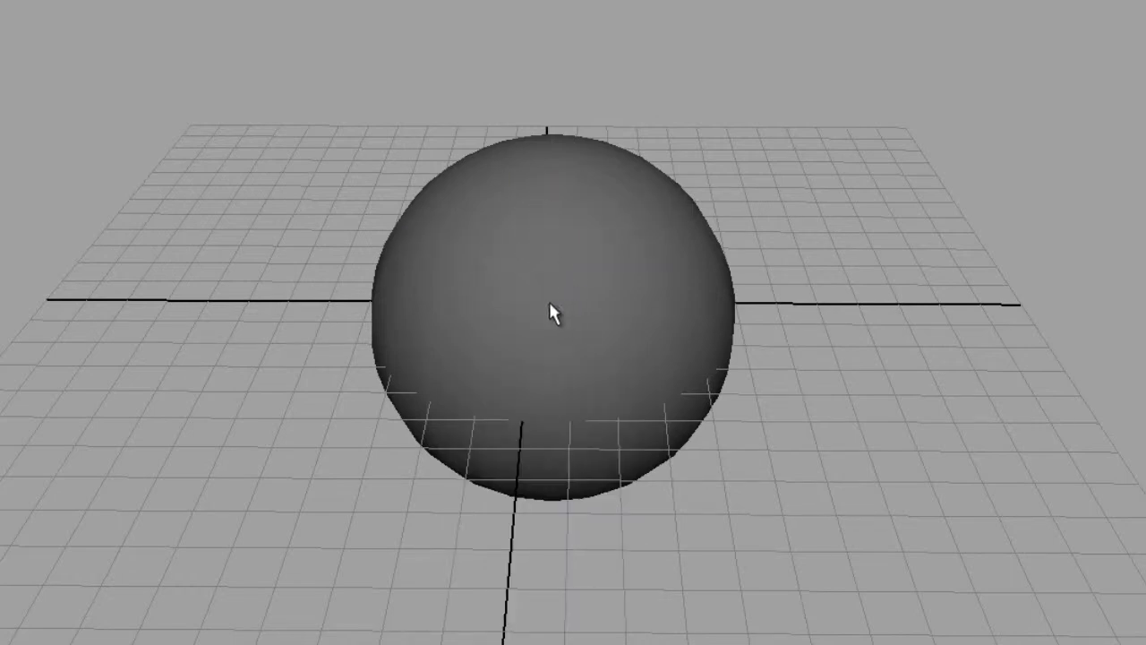
click(526, 253)
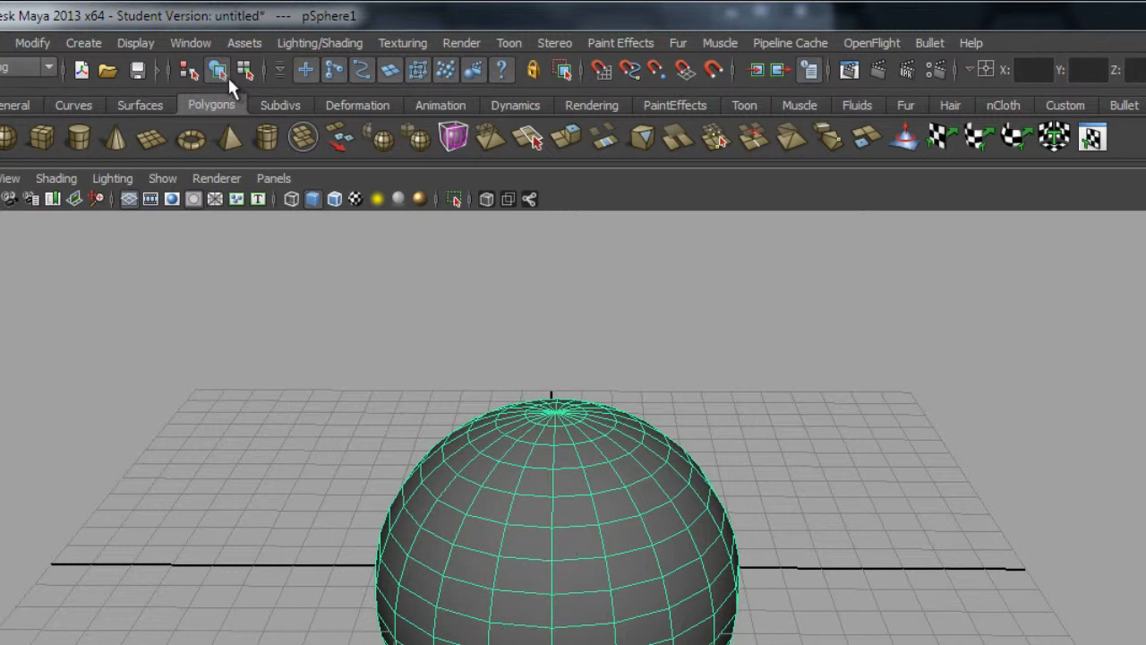
- Deselect and reselect the sphere, and switch the global selection mask to selecting by component type
click(272, 430)
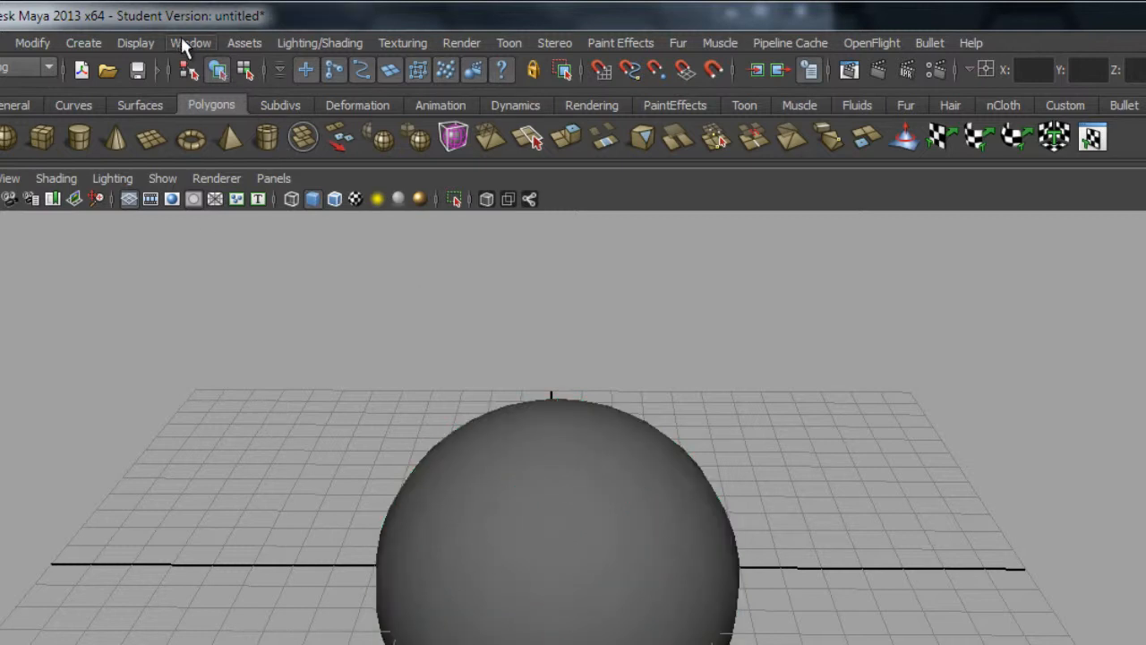
click(487, 478)
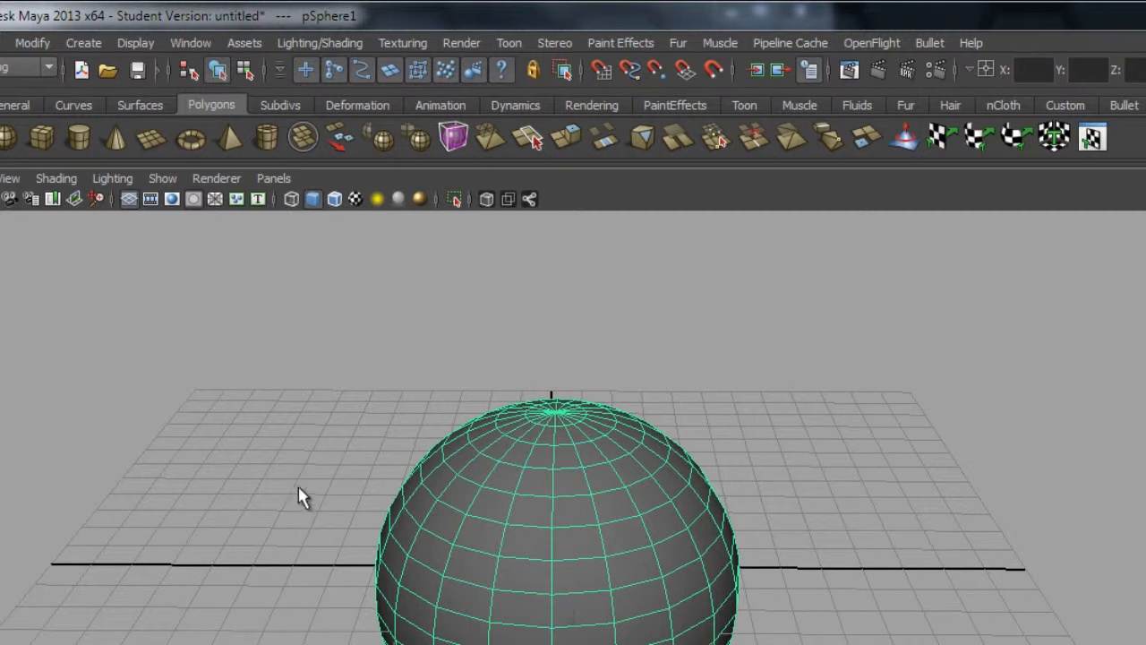
click(245, 71)
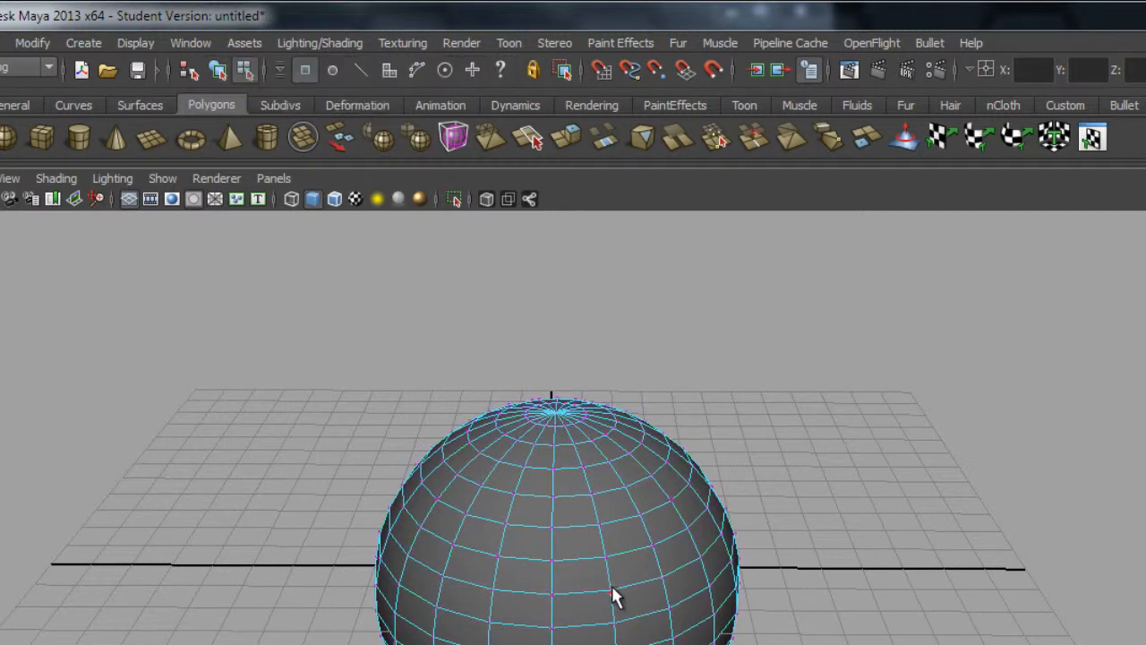
- Select individual vertices one after another on the upper part of the sphere
click(572, 442)
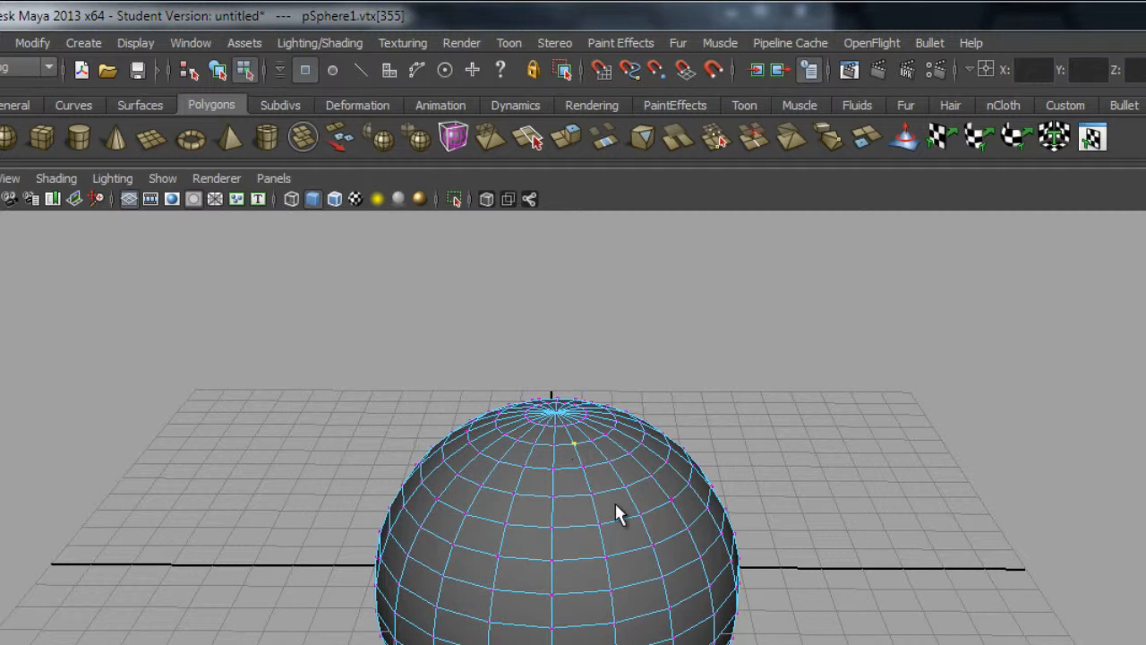
click(581, 466)
click(455, 473)
click(423, 483)
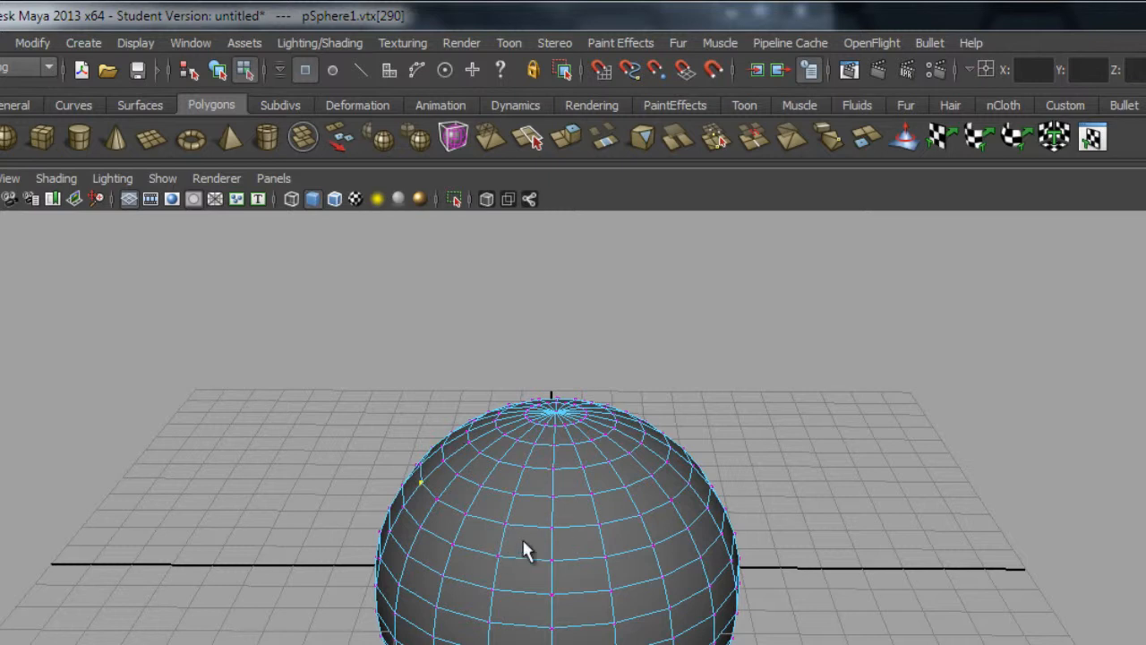
- Enable line components in the selection mask and select individual edges near the top of the sphere
click(358, 67)
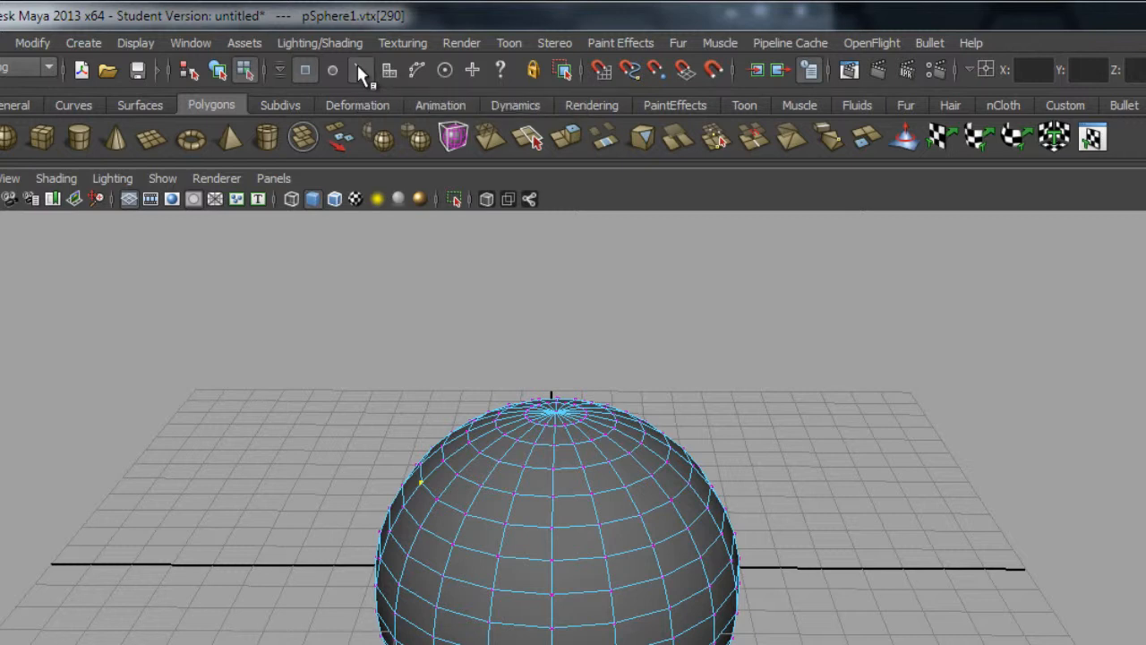
click(493, 490)
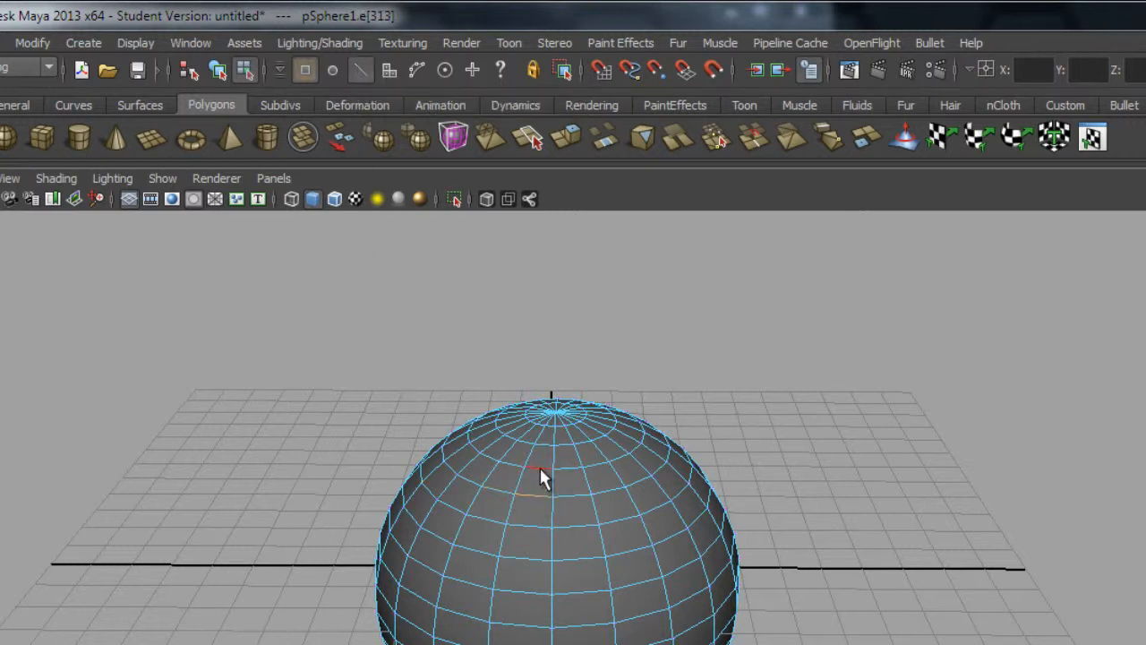
click(538, 468)
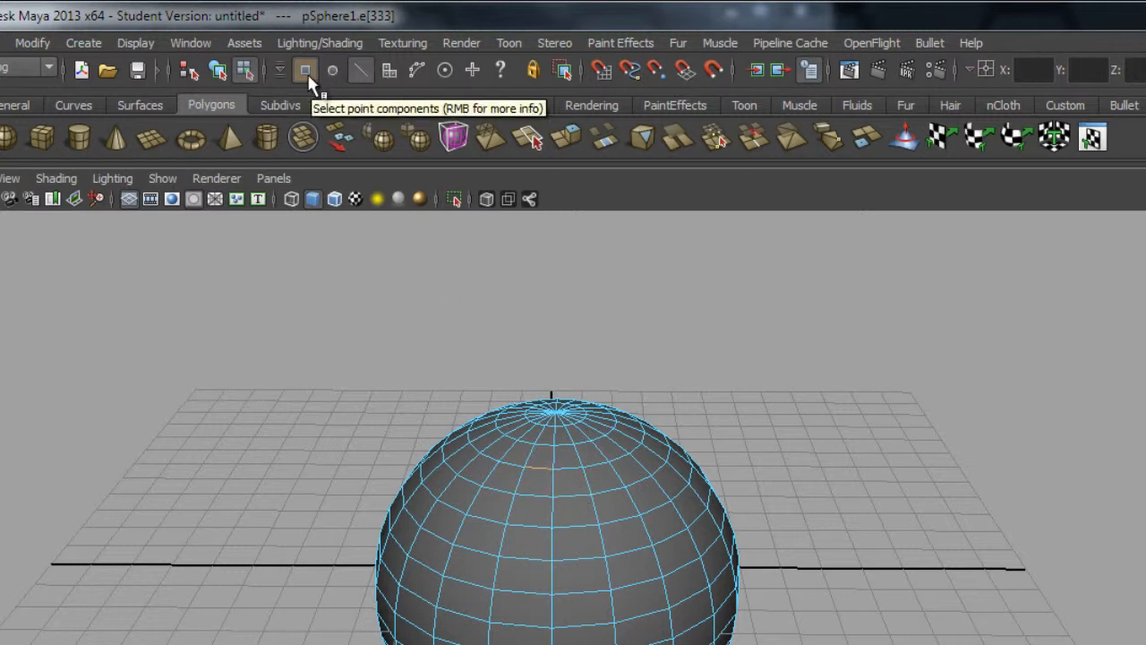
- Enable face components in the selection mask and select a vertical column of four adjacent faces on the sphere's front
click(380, 72)
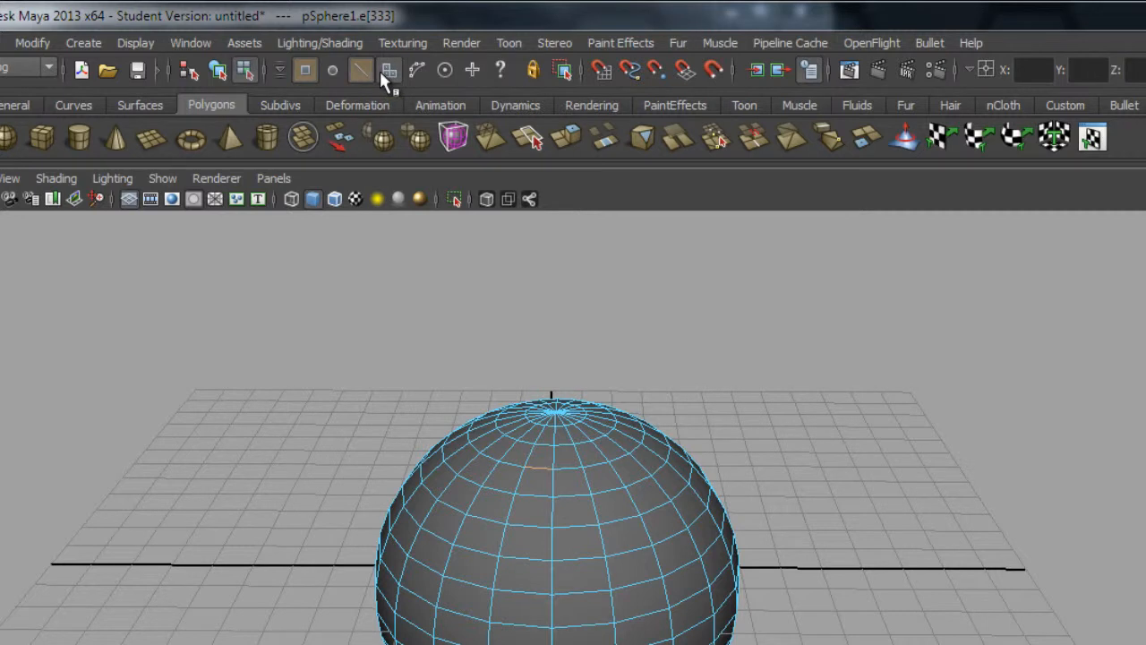
click(535, 455)
click(537, 479)
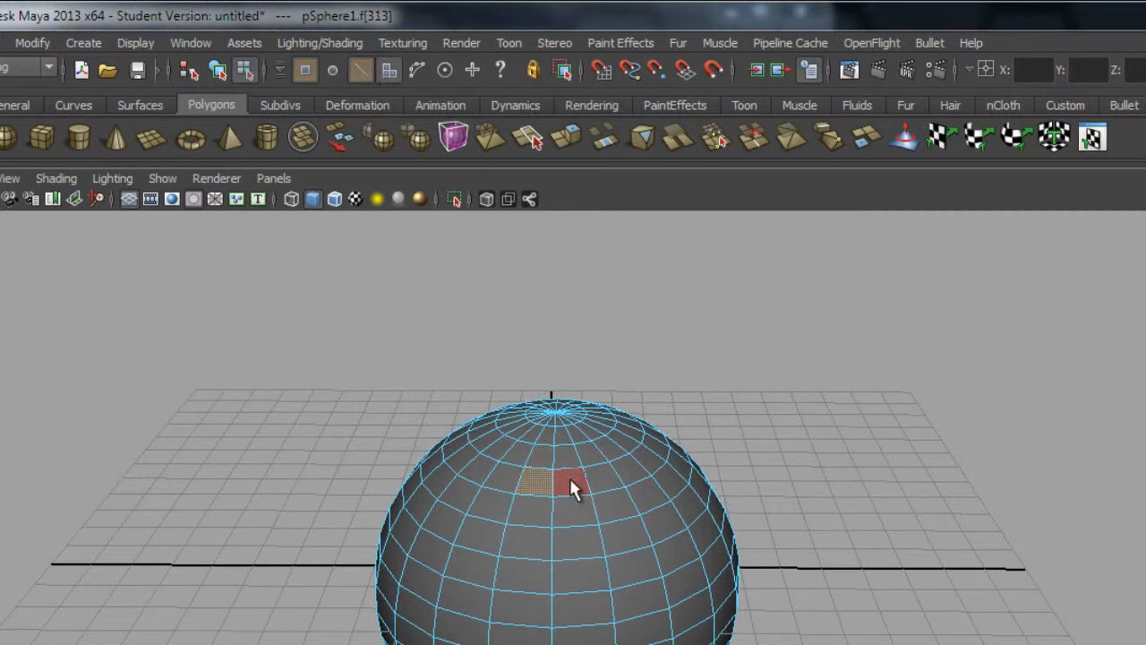
click(569, 478)
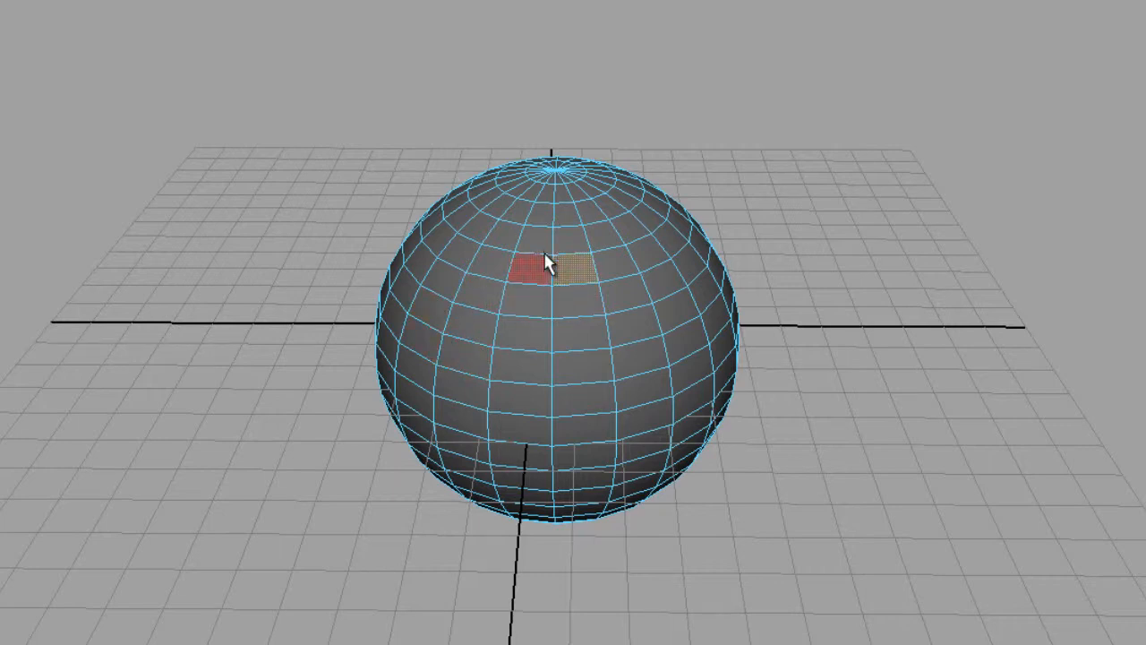
shift+click(576, 290)
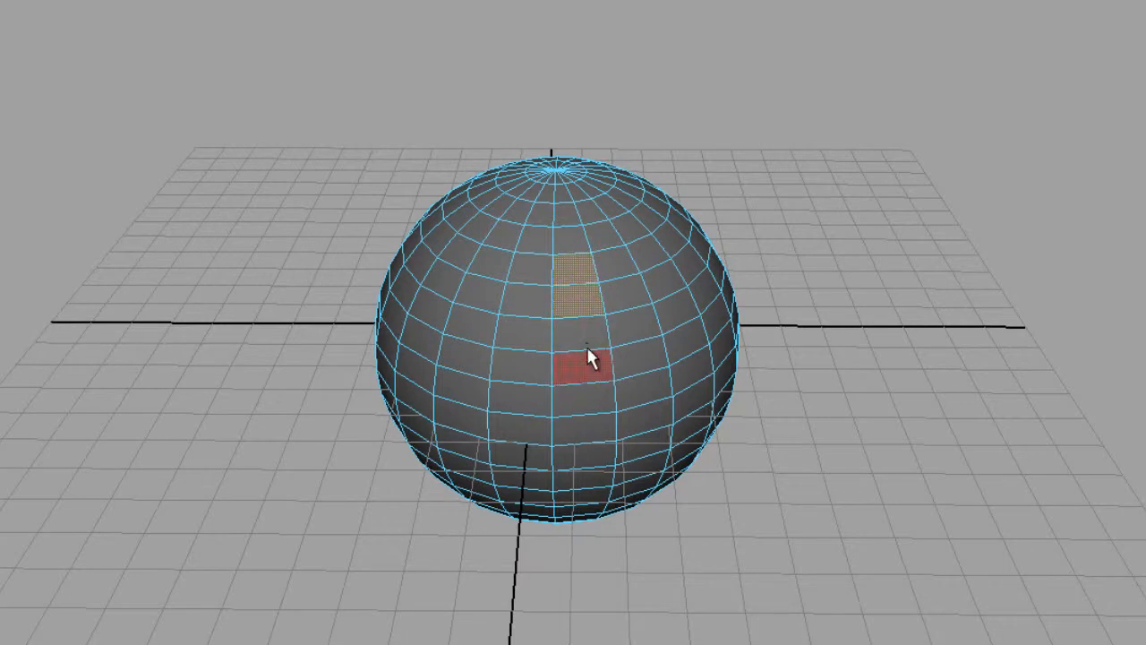
shift+click(586, 341)
shift+click(590, 374)
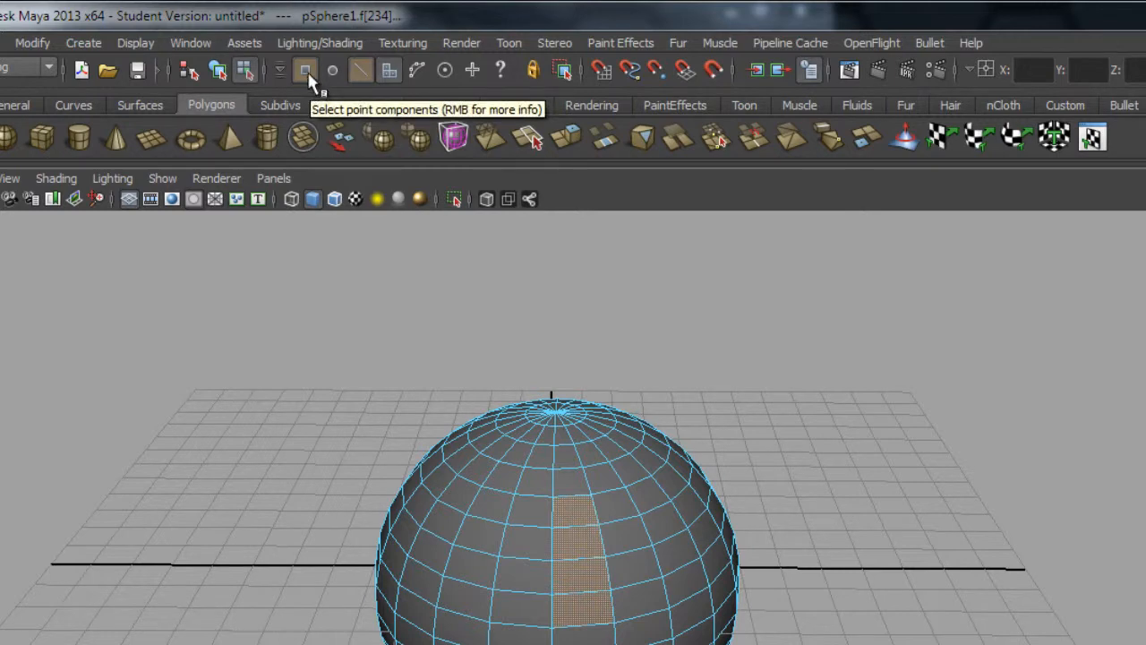
- Set the selection mask to pick points and add four vertices above the face column to the existing face selection
click(305, 69)
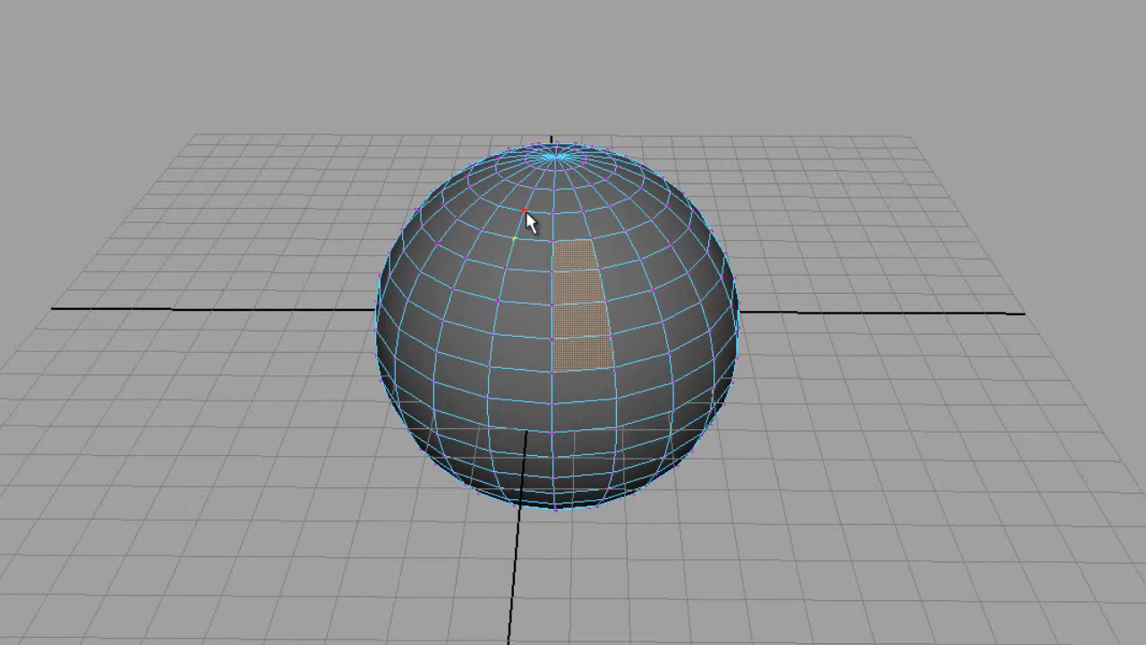
shift+click(554, 213)
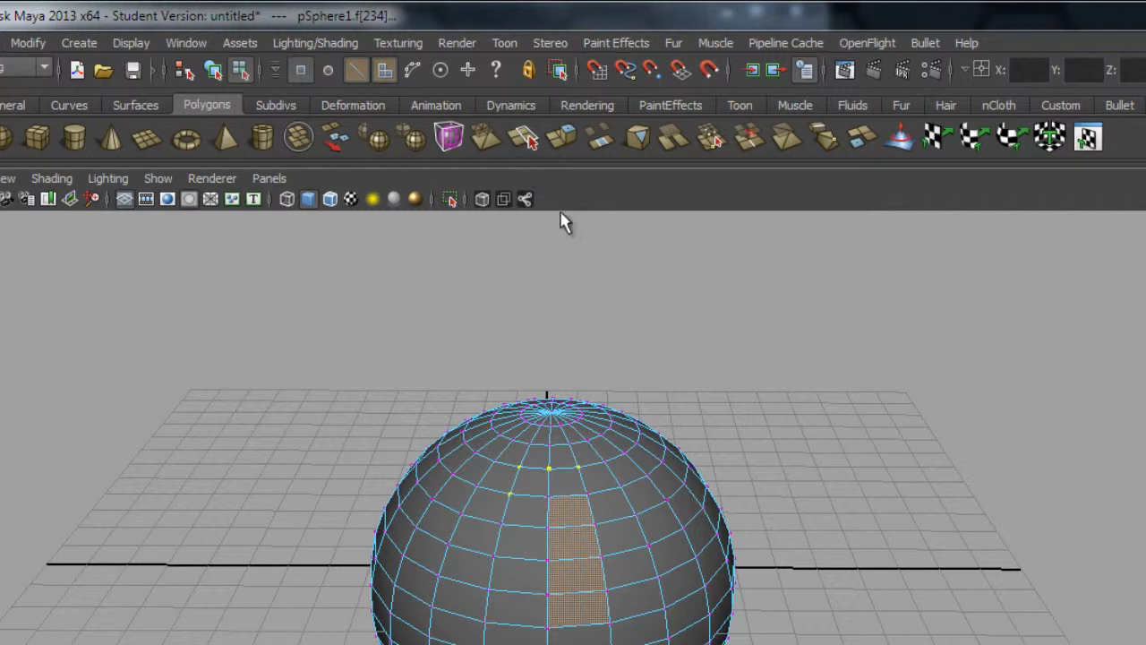
- Extrude the selected faces outward from the sphere with the mixed face and vertex selection active, and undo the extrusion
click(561, 136)
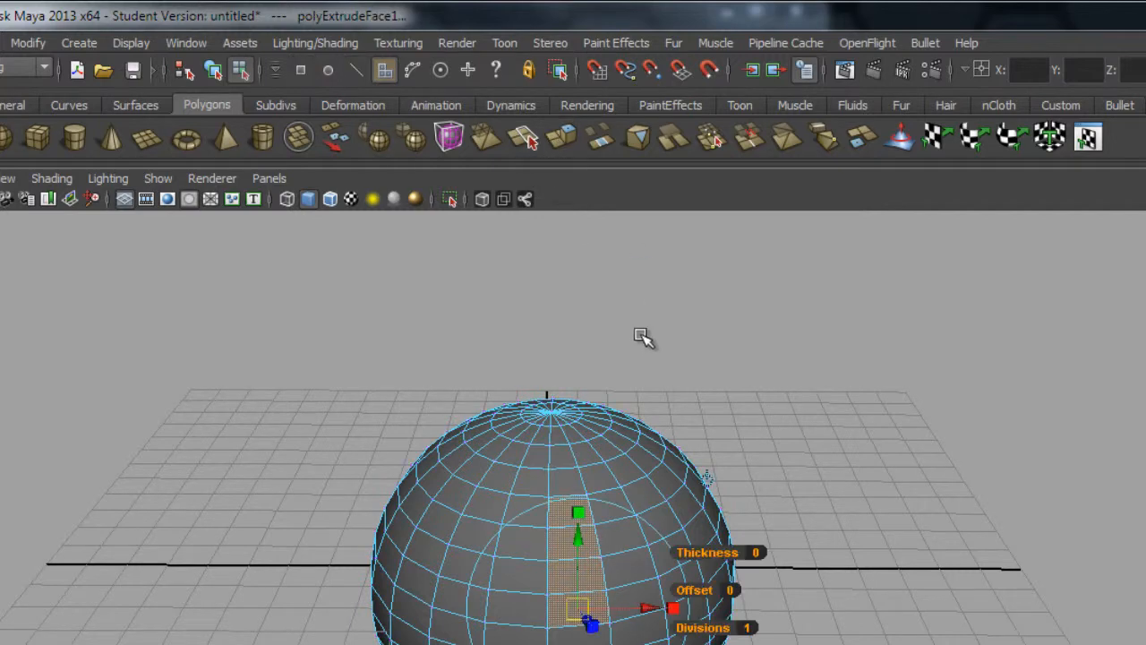
alt+drag(686, 327, 452, 508)
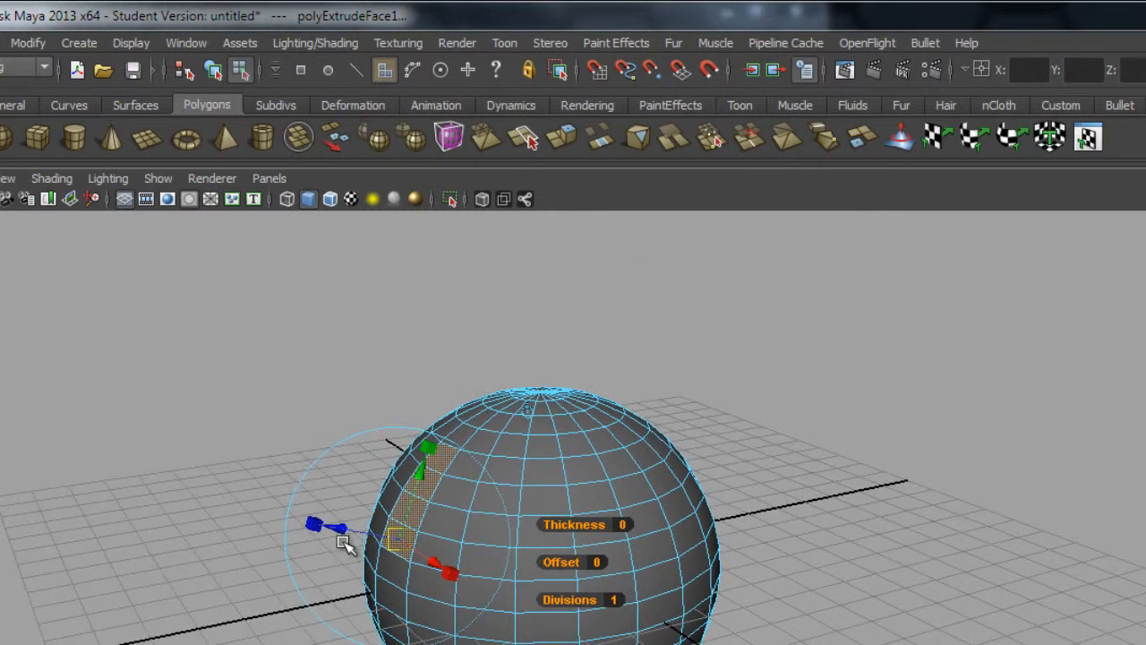
drag(345, 529, 583, 601)
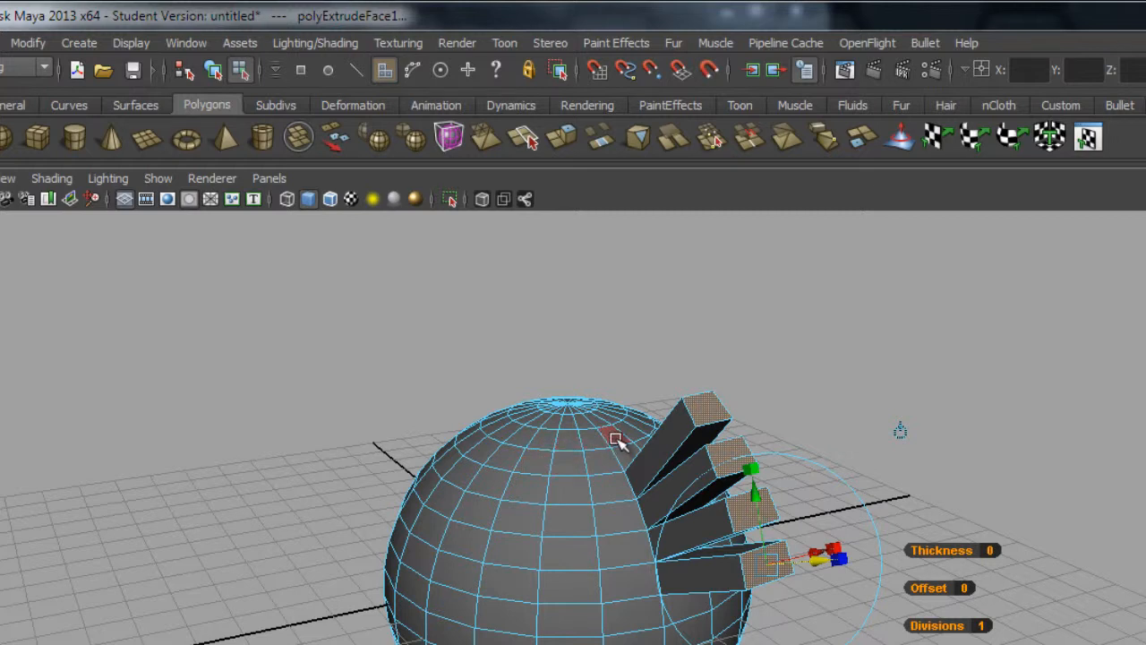
key(ctrl+z)
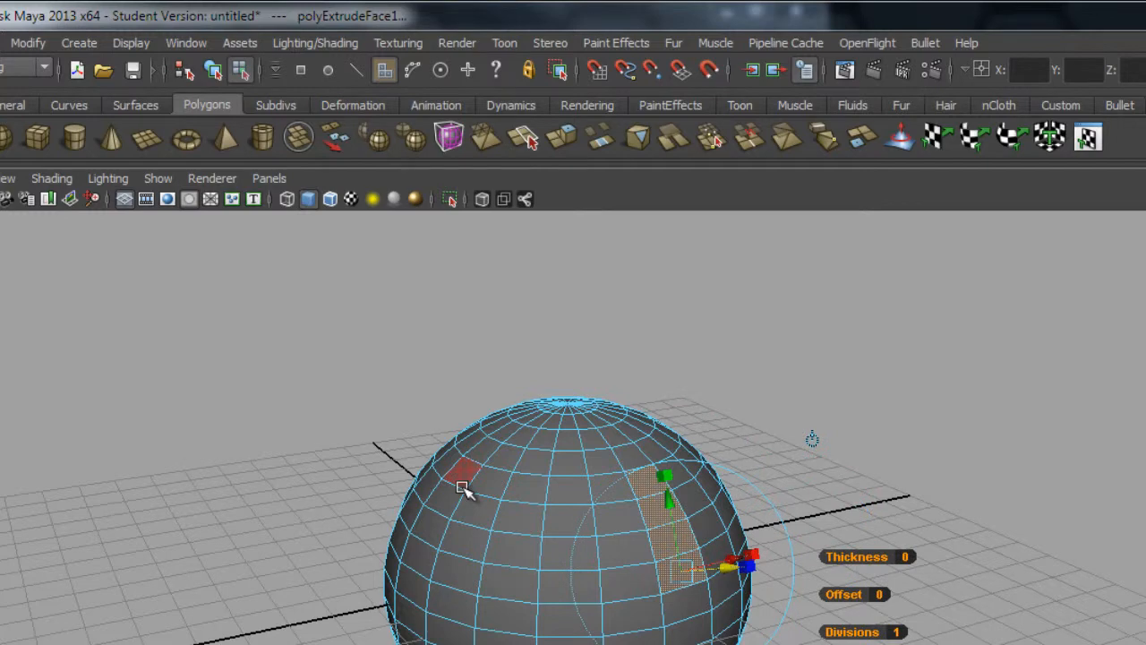
key(ctrl+z)
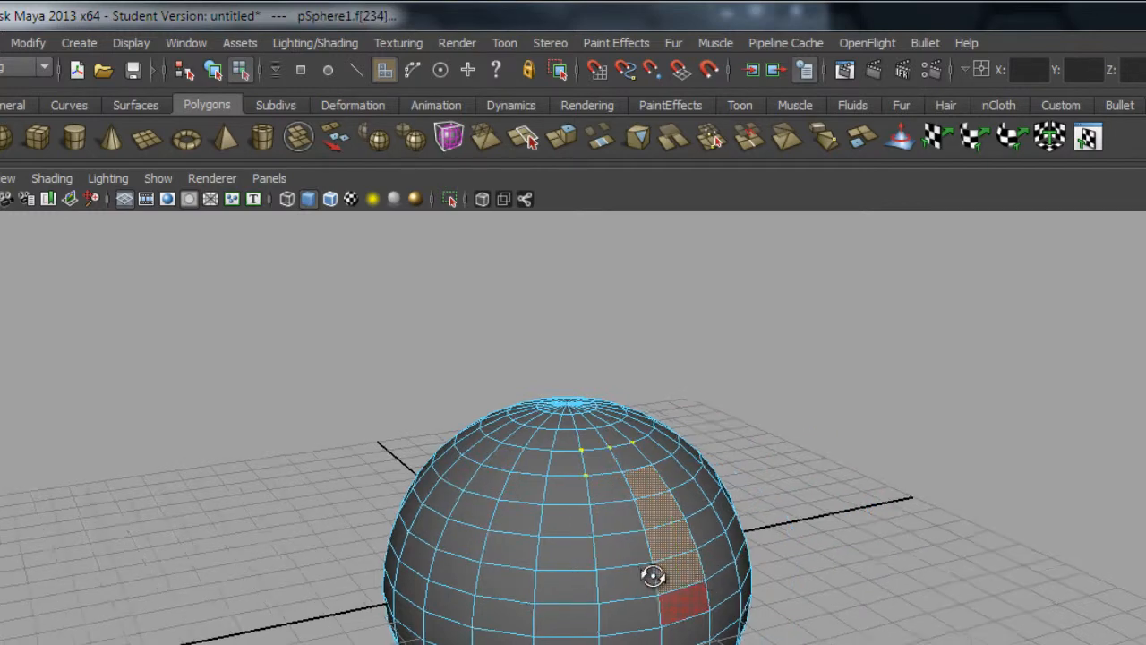
- Add edges beside the face column to the mixed selection, extrude the faces outward again, and undo the extrusion
alt+drag(653, 575, 608, 578)
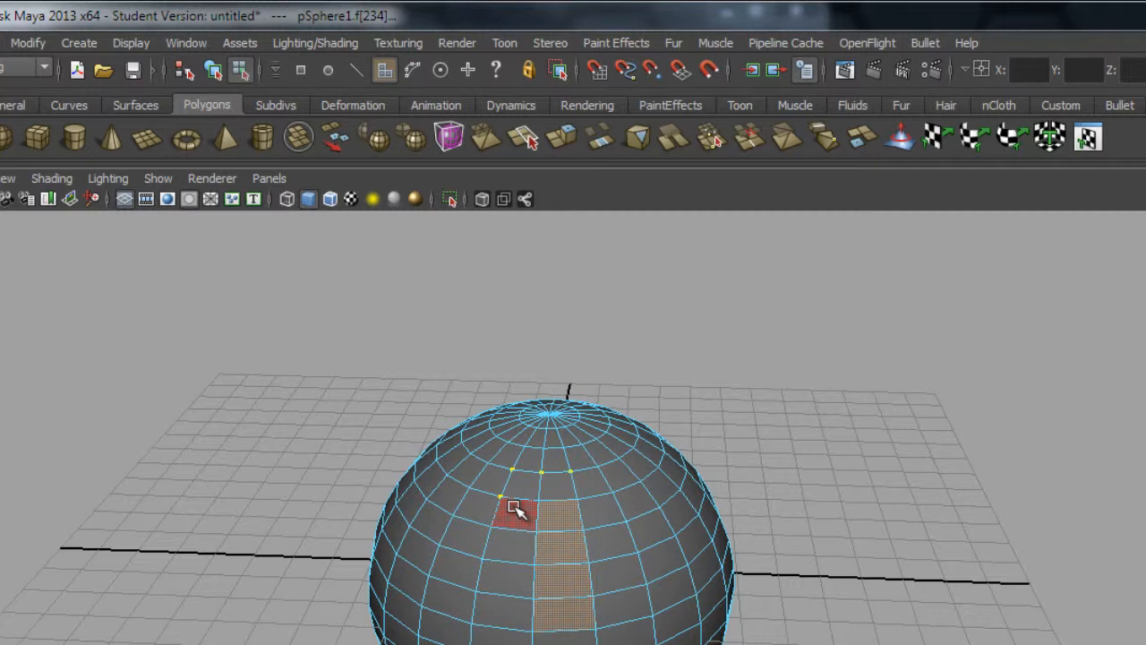
click(356, 72)
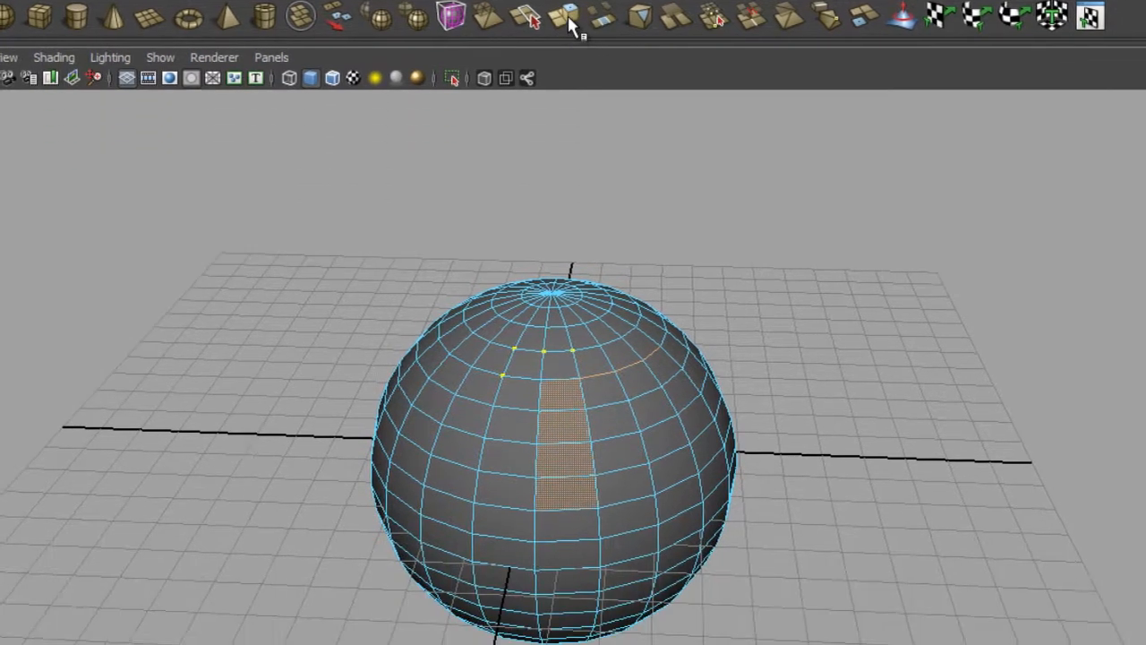
click(565, 138)
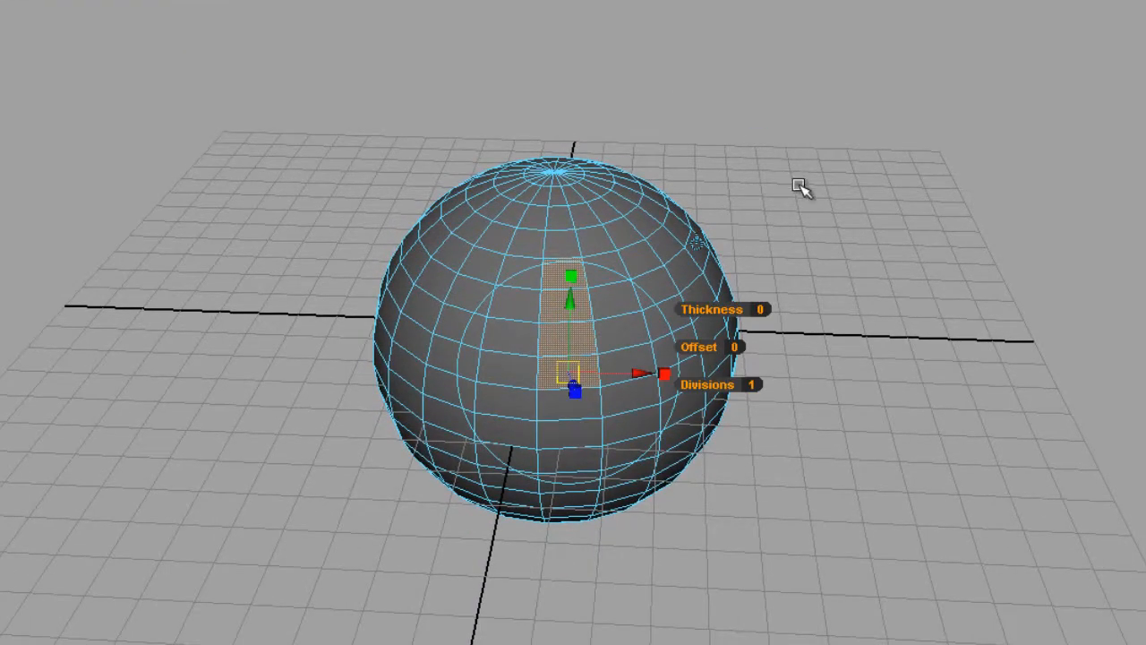
alt+drag(742, 159, 541, 168)
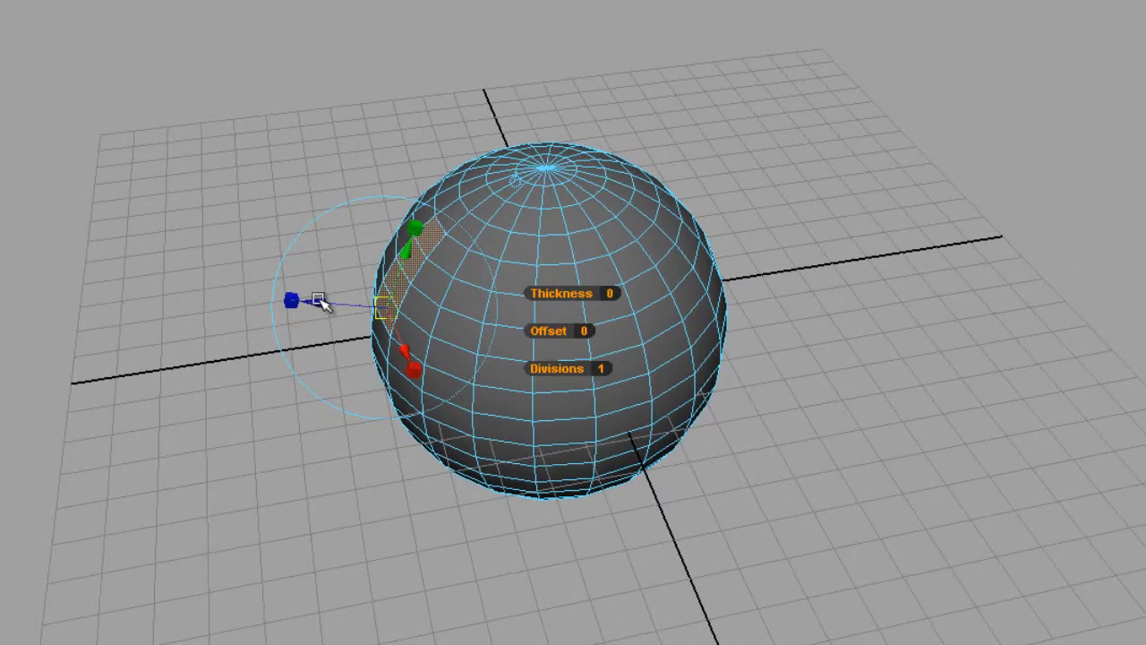
drag(317, 304, 228, 286)
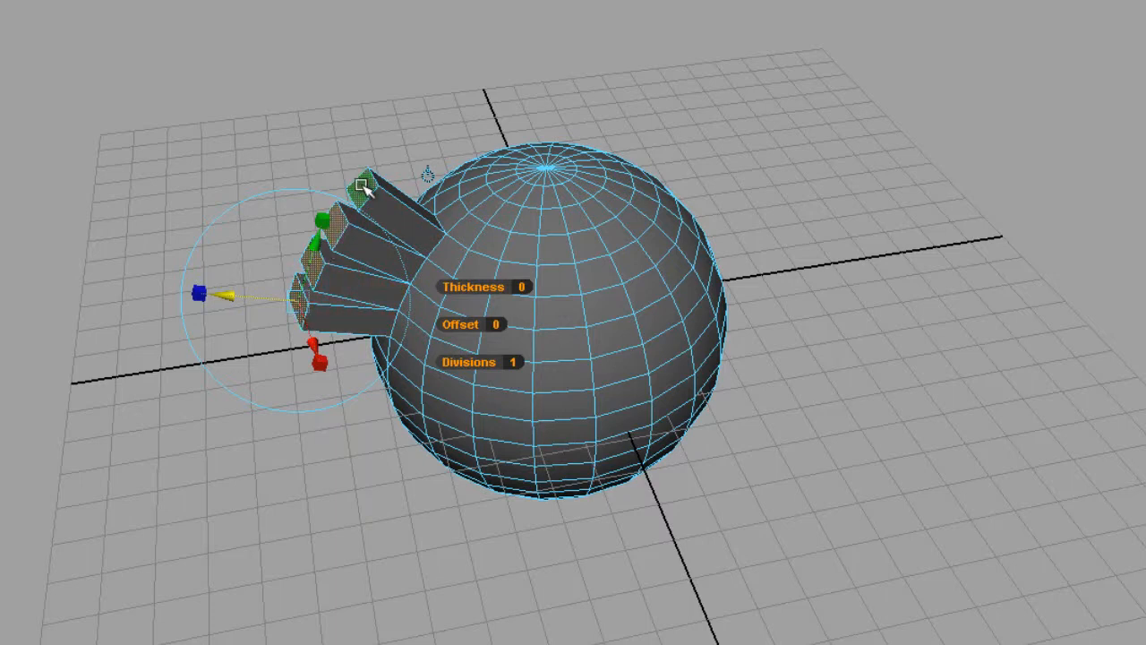
key(ctrl+z)
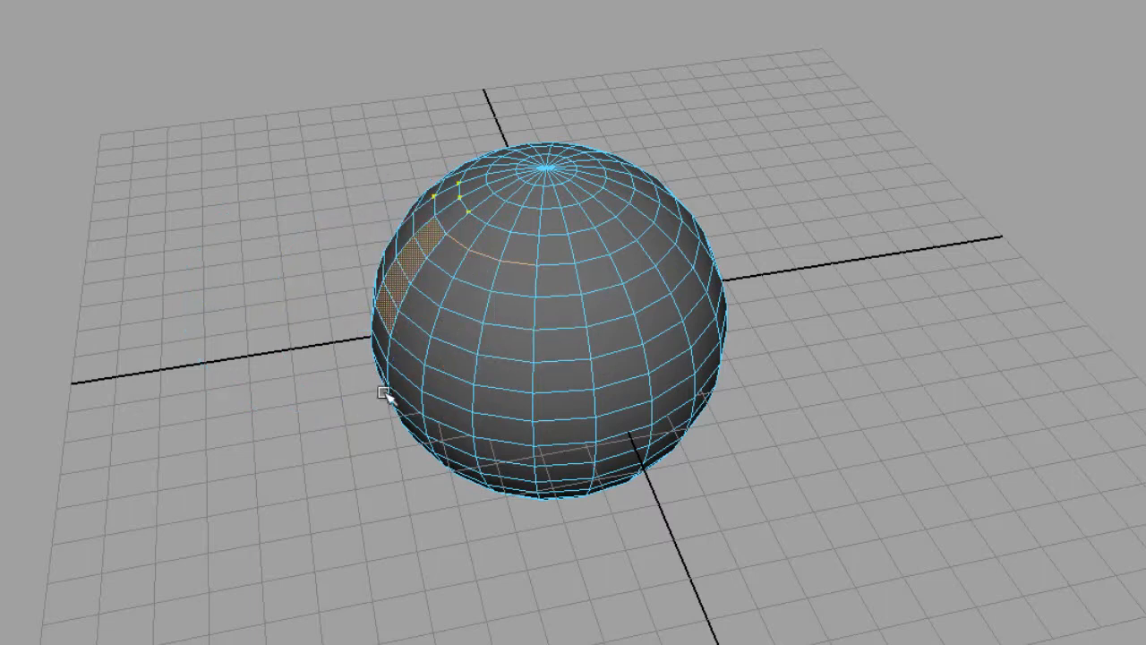
alt+drag(386, 394, 472, 383)
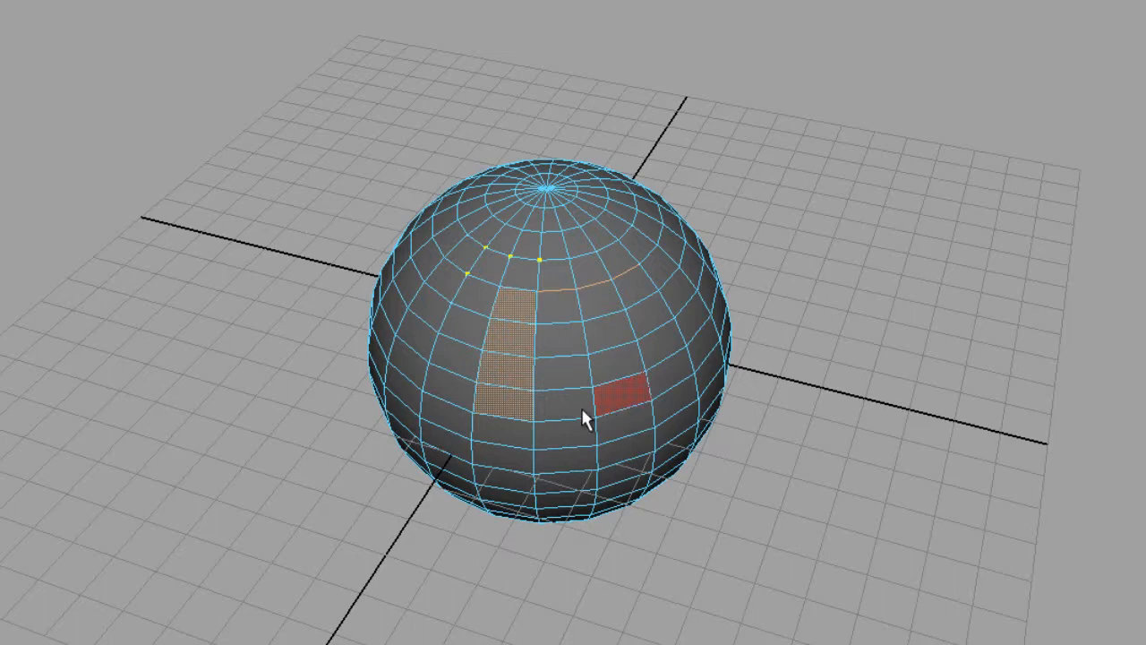
- Switch the sphere to edge mode and on to vertex mode, and clear the component selection
click(522, 402)
right_click(533, 394)
click(535, 343)
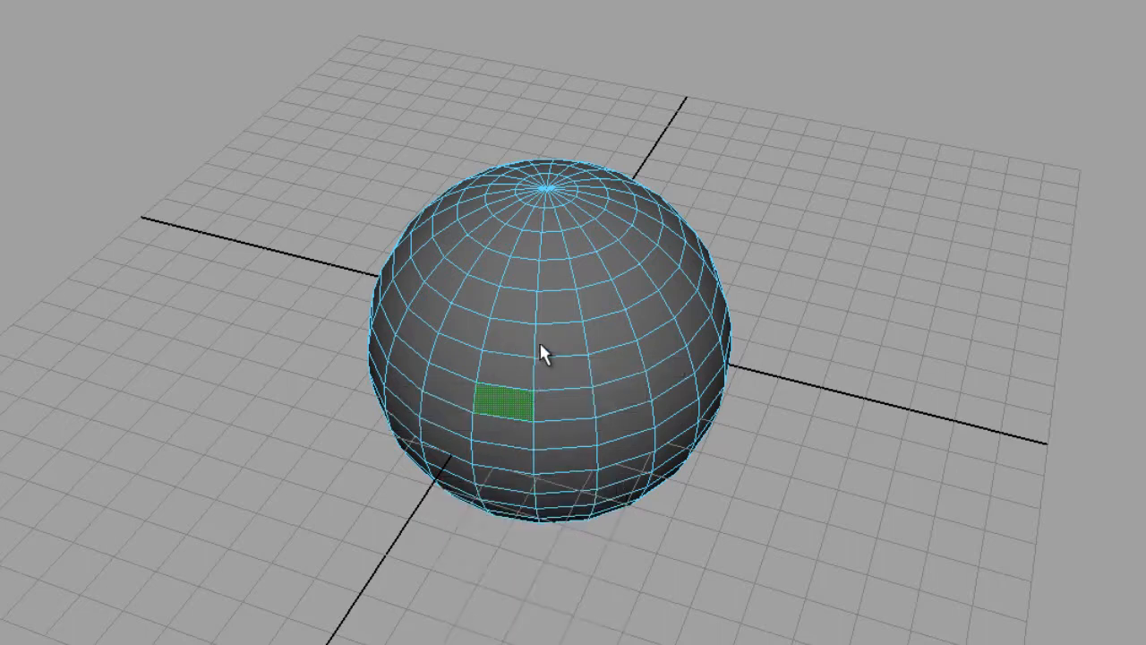
right_drag(562, 380, 508, 381)
click(506, 380)
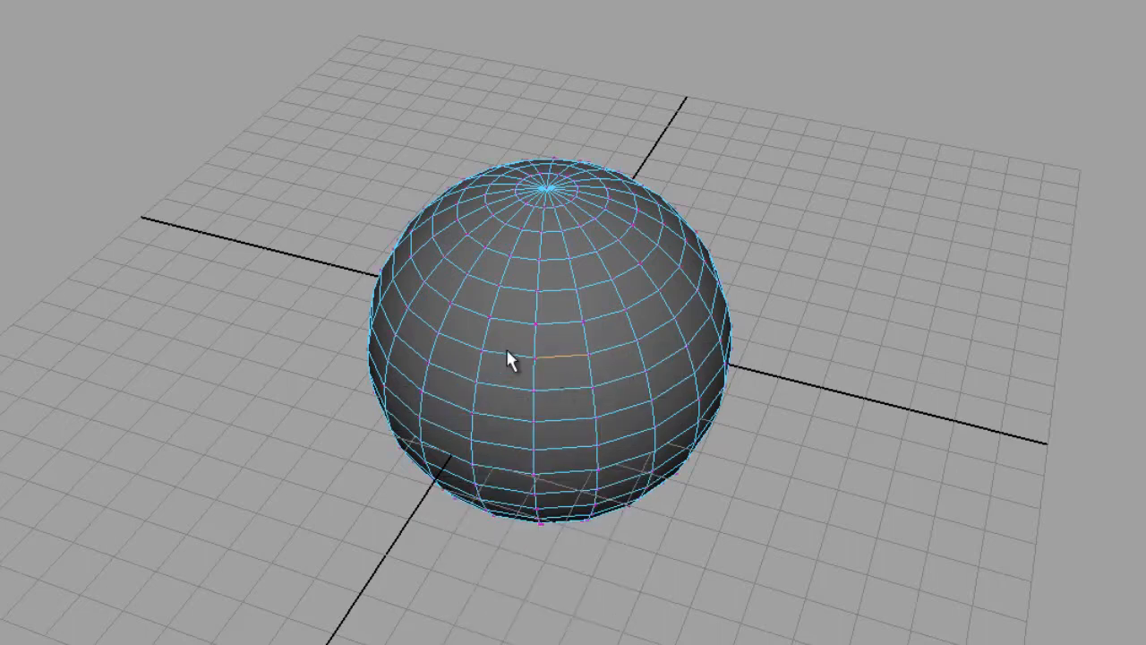
click(815, 252)
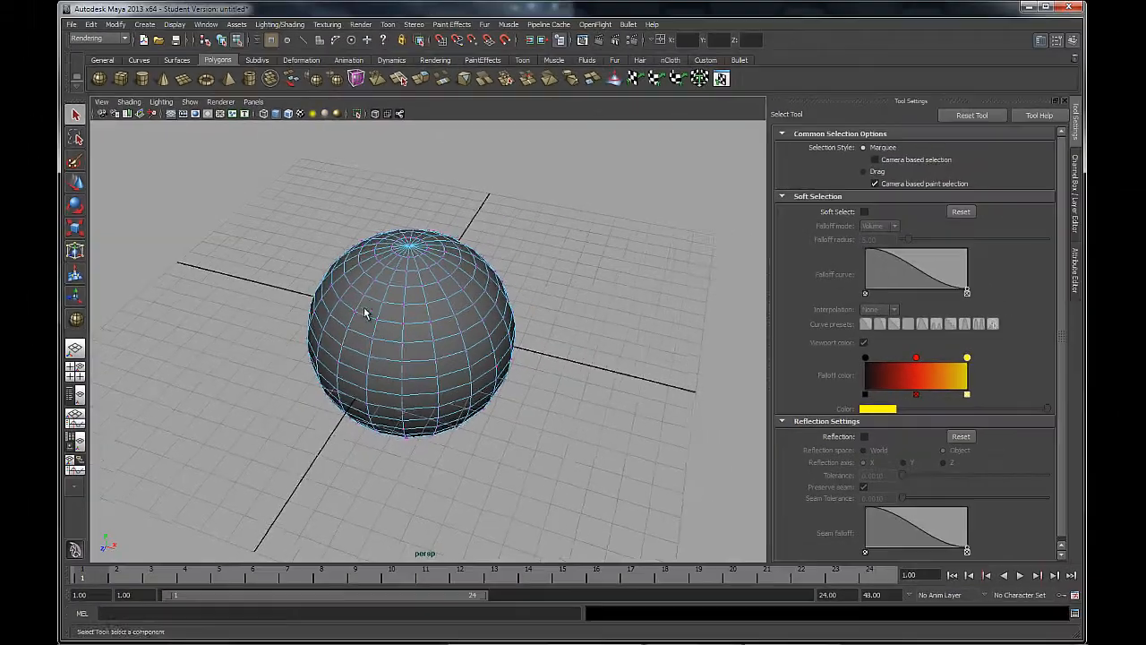
- Set the global selection mask to select by object type and back to select by component type
alt+drag(461, 294, 486, 291)
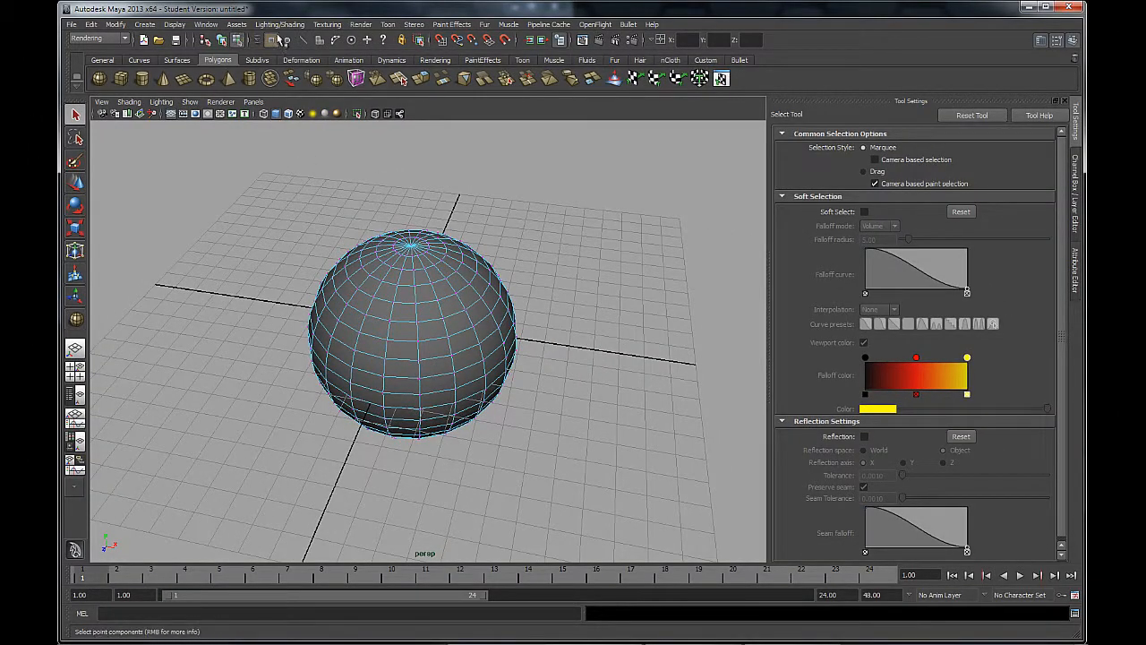
click(221, 41)
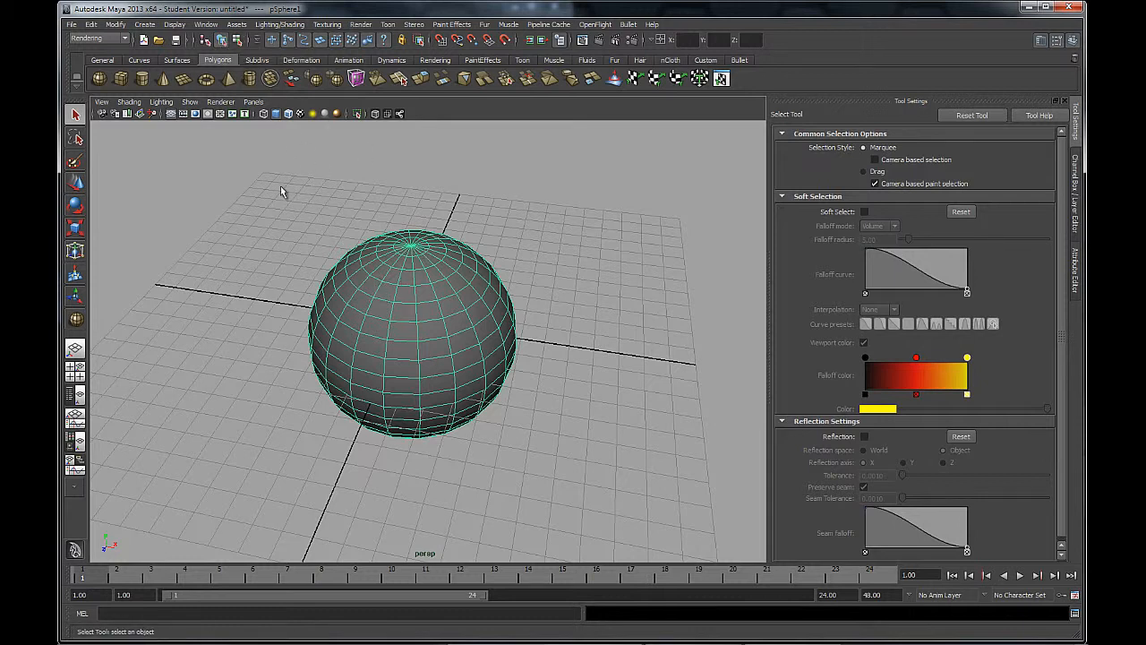
click(237, 41)
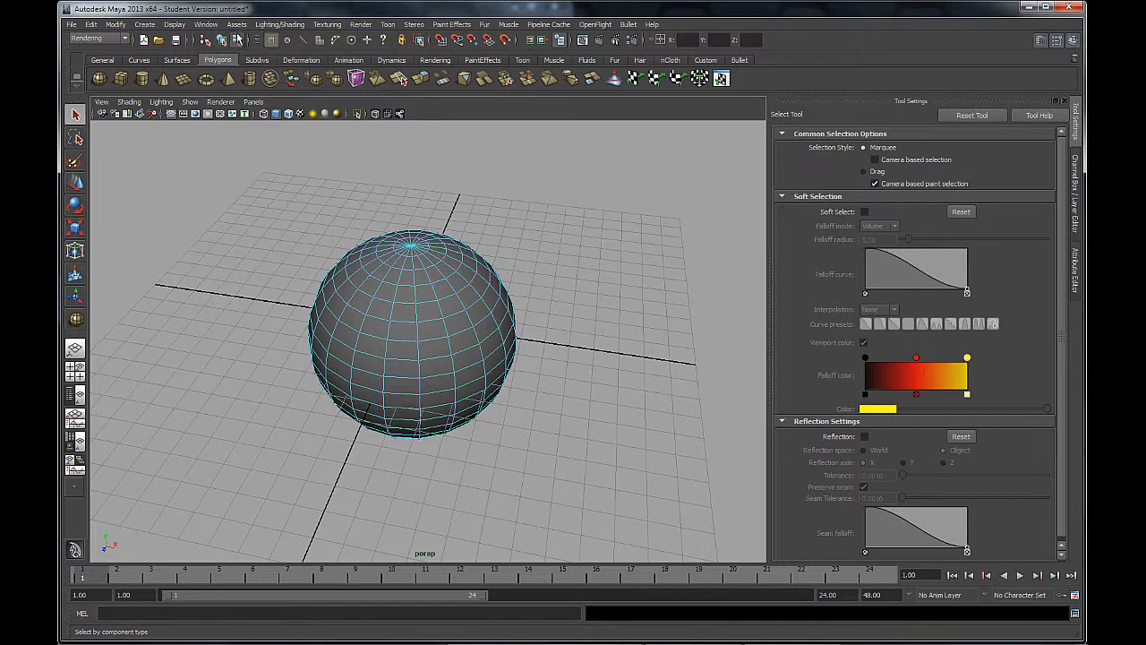
- Return the sphere to object mode and select it as a whole object
right_click(400, 288)
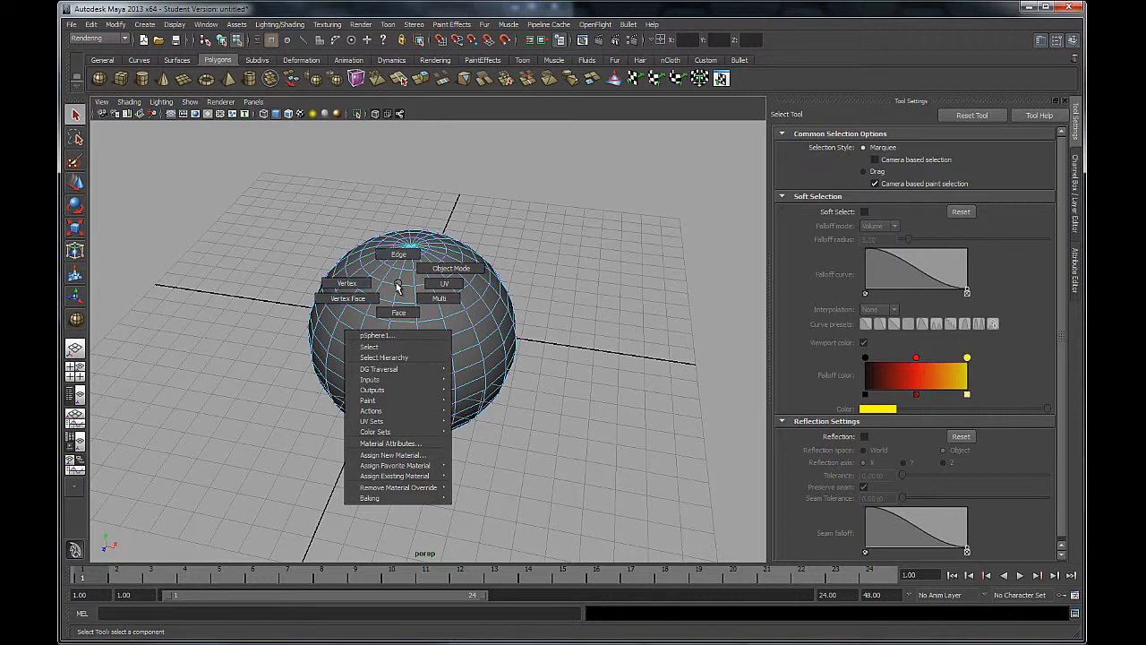
click(456, 269)
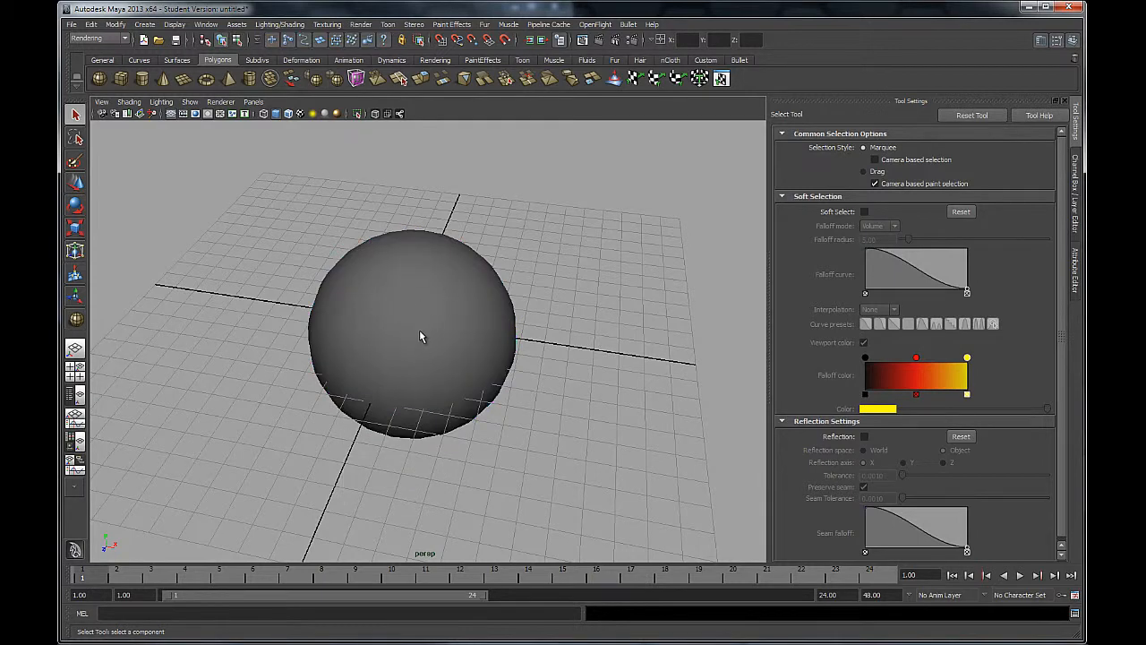
click(421, 335)
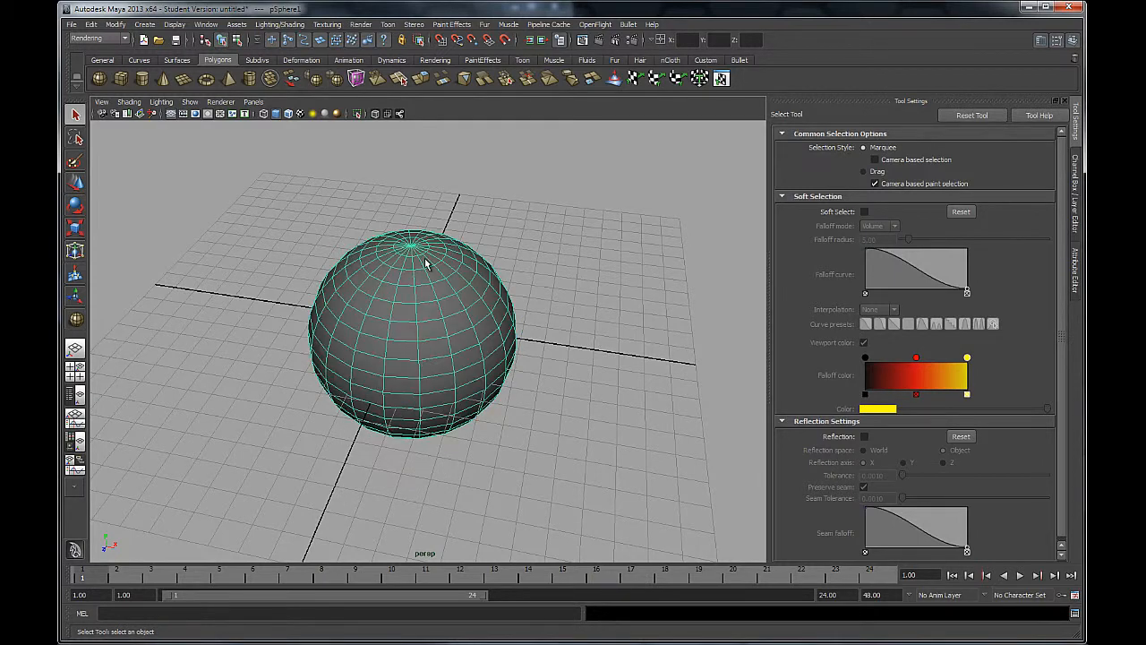
- Duplicate the sphere and move the copy along the X axis until it stands beside the original
alt+drag(565, 238, 474, 374)
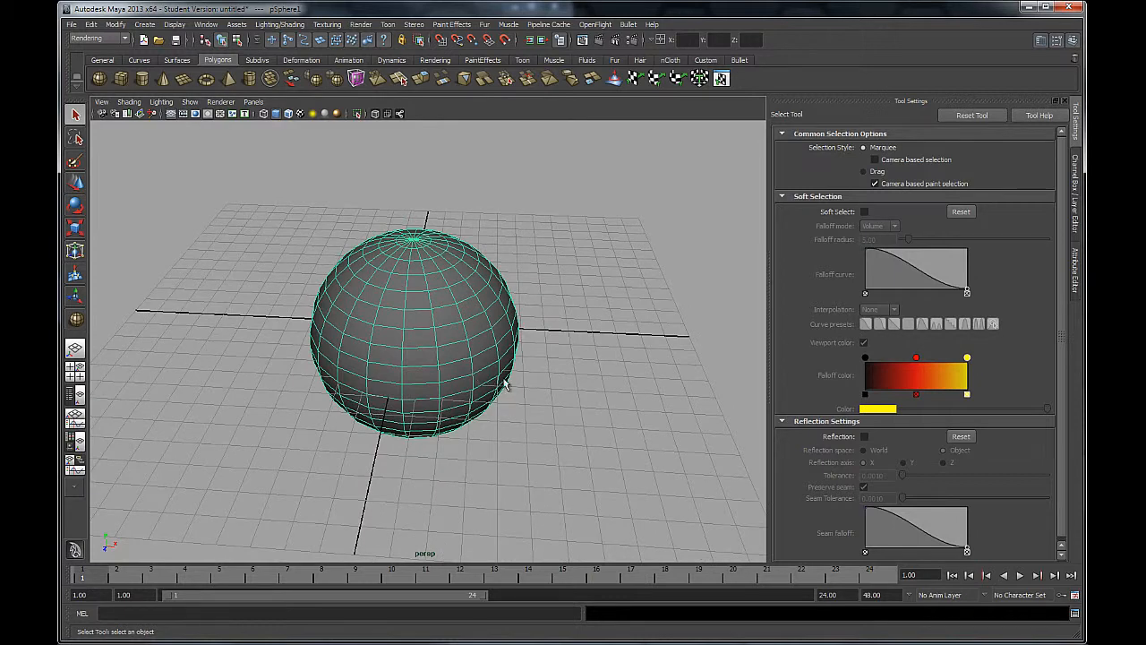
click(93, 25)
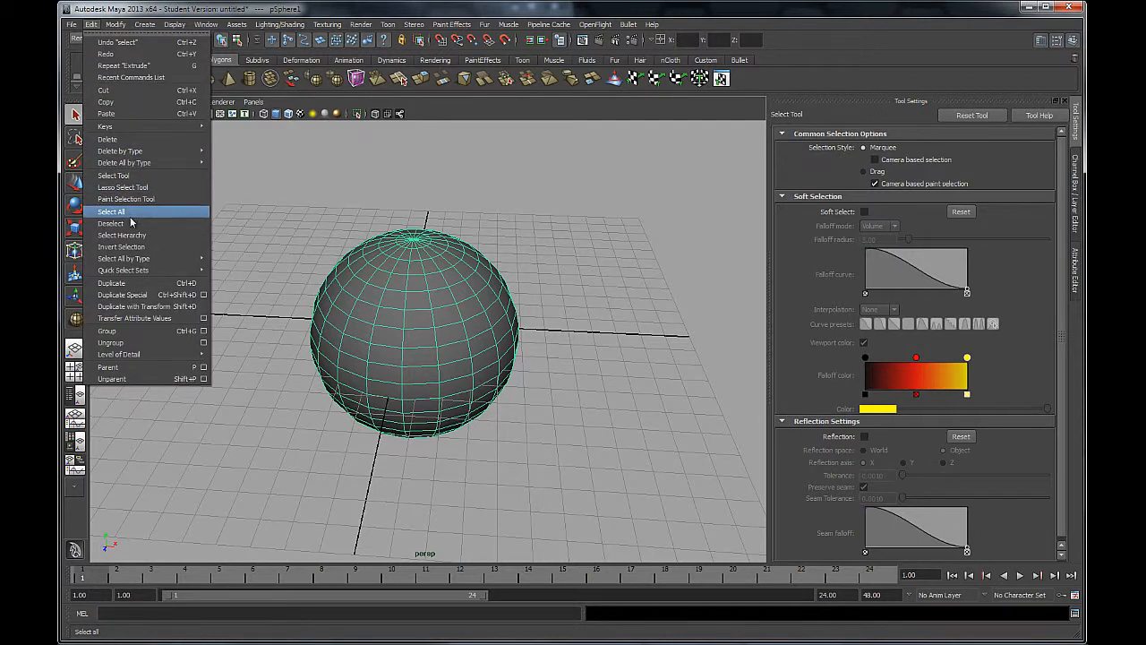
click(135, 283)
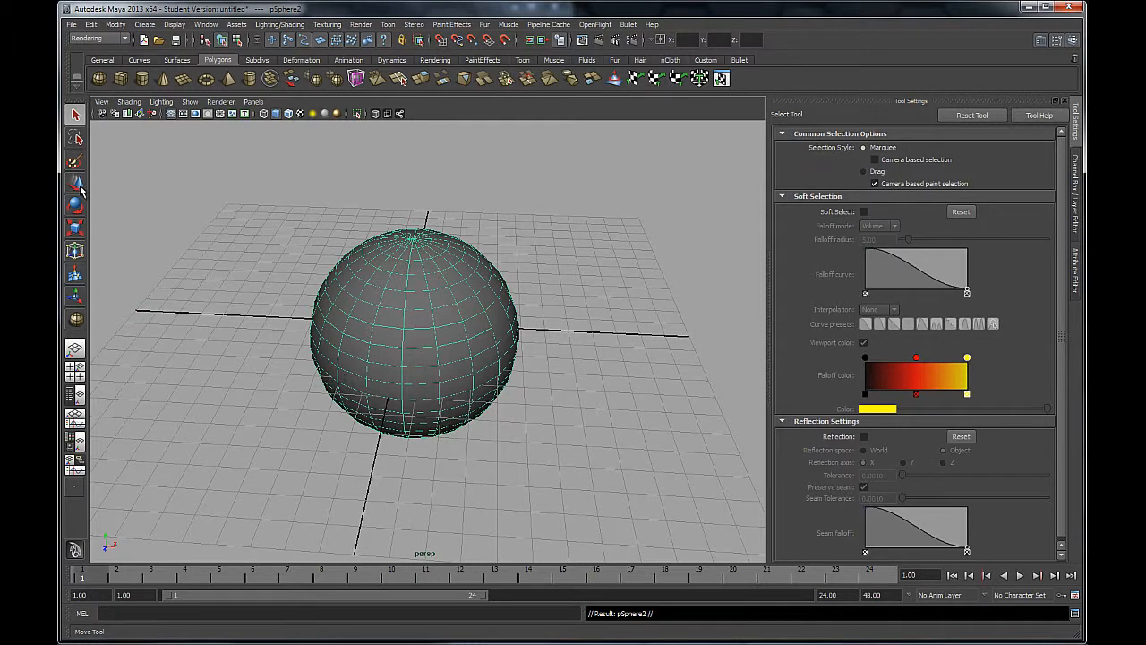
click(77, 184)
drag(454, 334, 694, 336)
alt+drag(615, 276, 501, 235)
click(76, 114)
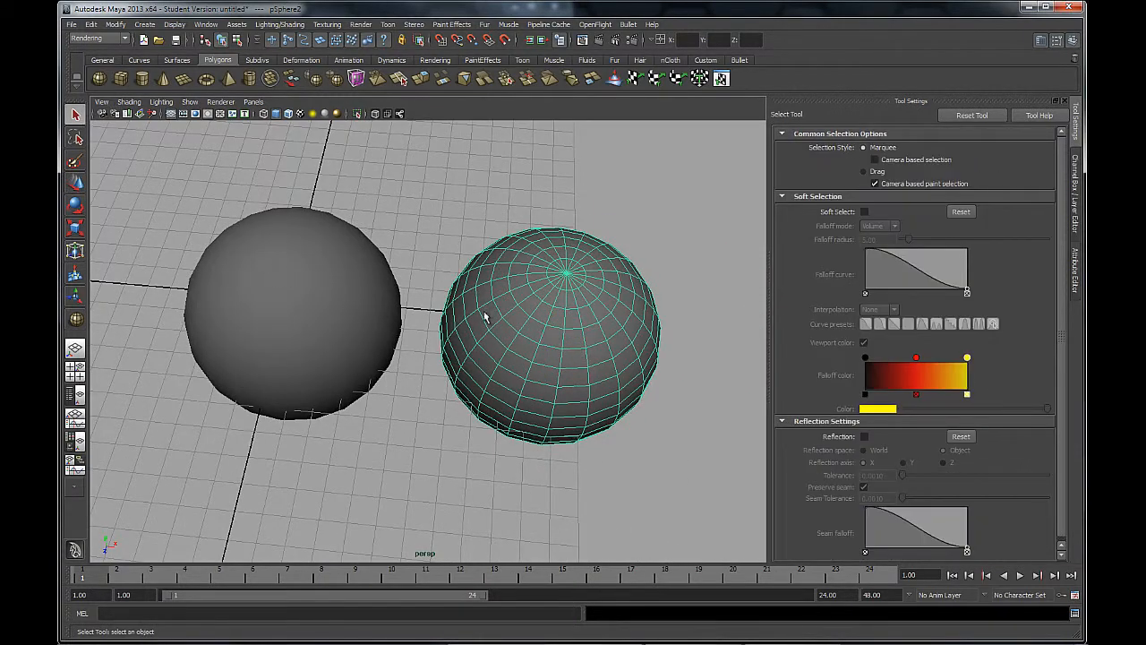
alt+drag(483, 315, 435, 397)
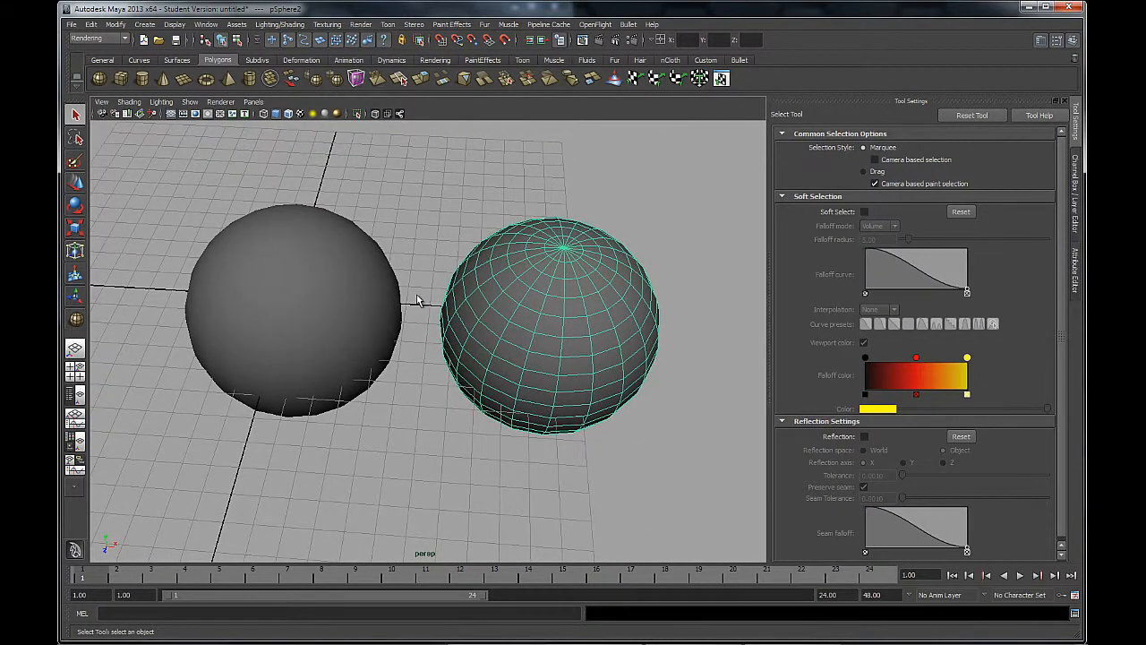
- Select both spheres together and switch the original sphere to face mode
shift+click(354, 279)
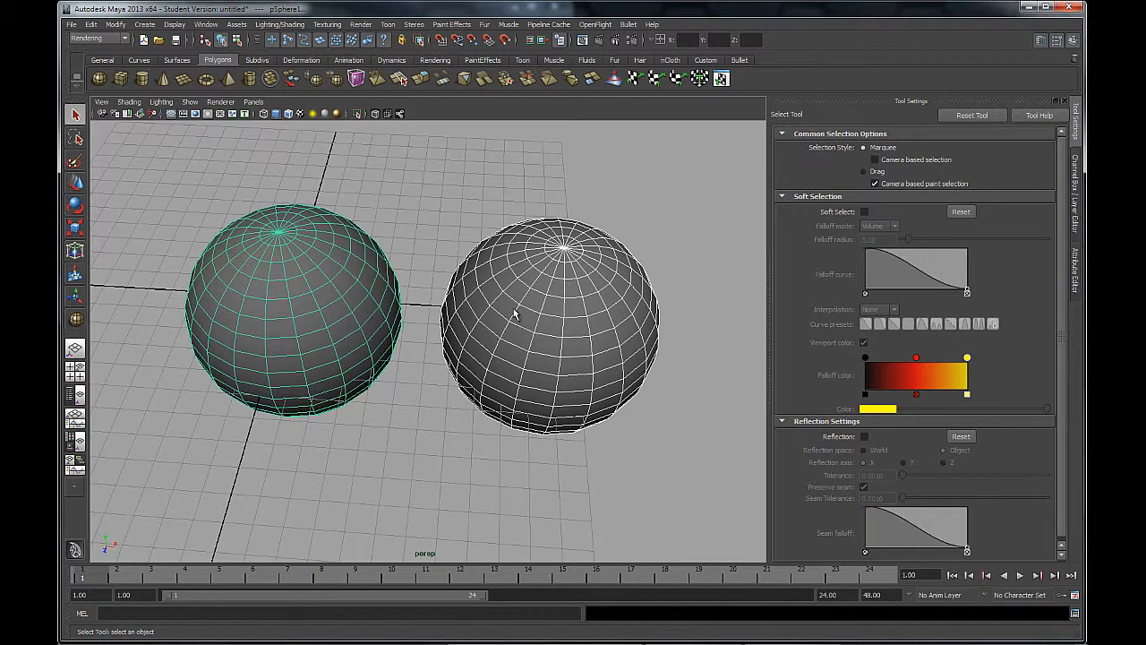
alt+drag(386, 322, 392, 316)
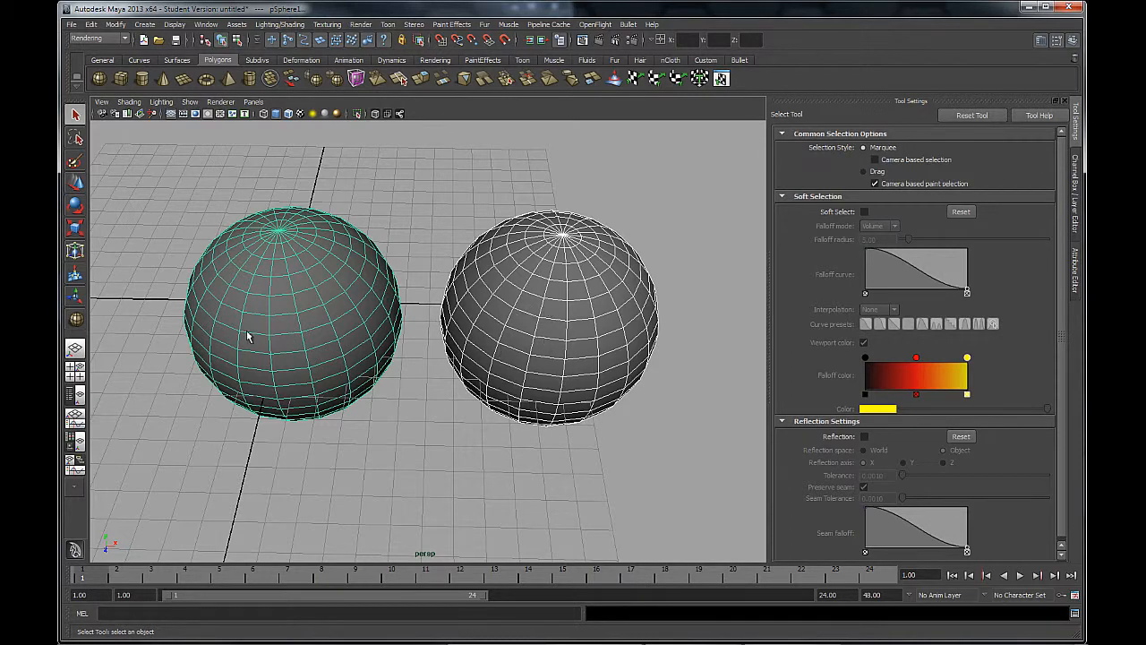
right_click(289, 322)
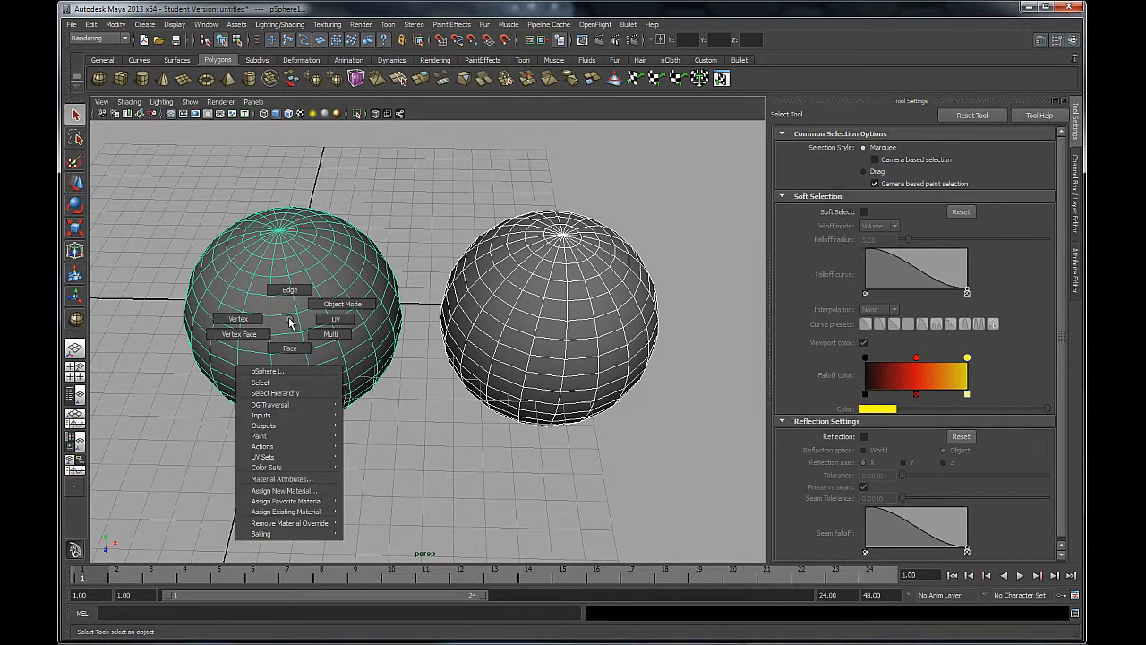
click(289, 348)
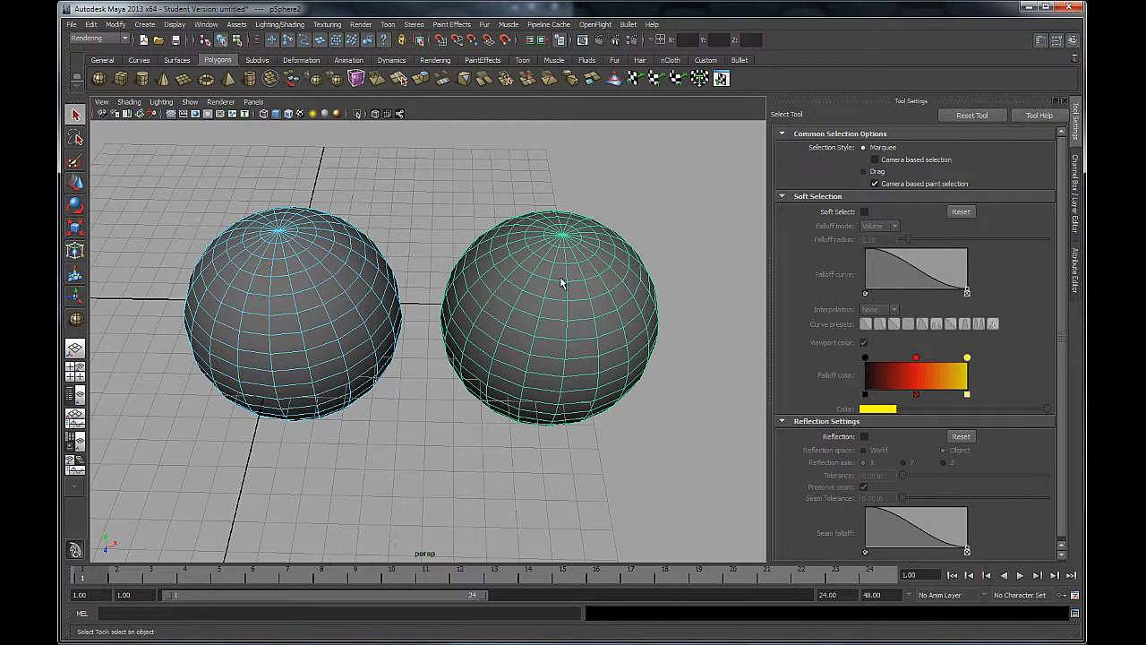
right_click(302, 320)
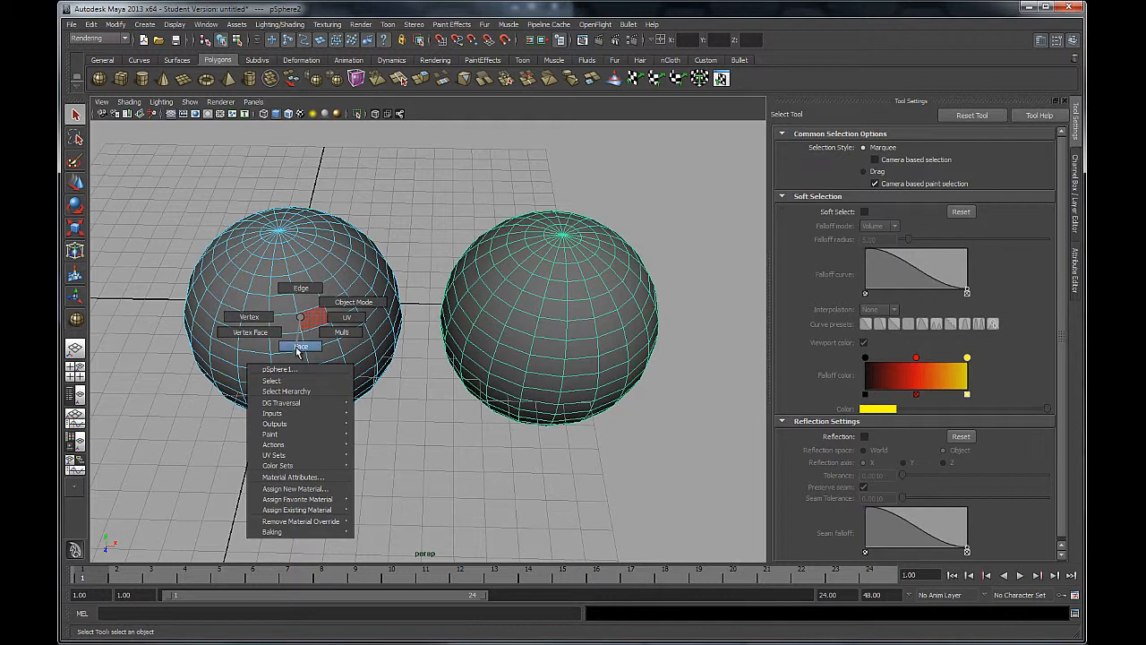
mouse_move(303, 321)
right_down()
mouse_move(303, 340)
mouse_move(302, 319)
right_up()
mouse_move(371, 301)
right_down()
mouse_move(419, 286)
mouse_move(372, 304)
right_up()
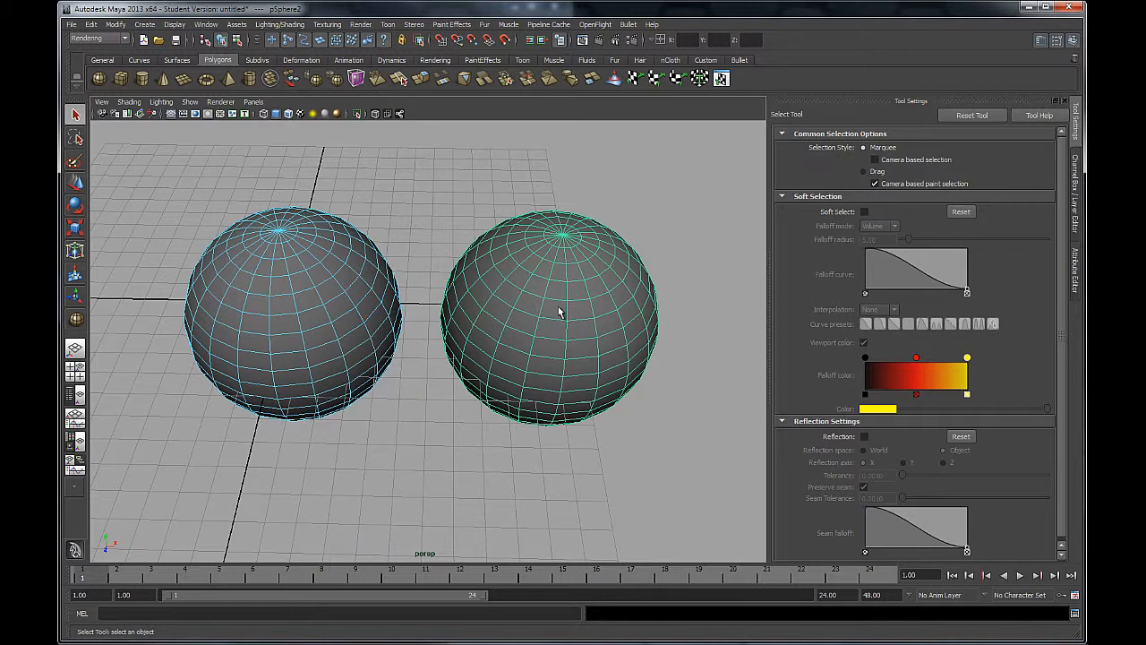
- Switch the duplicated sphere to face mode too, and select several faces across both spheres
right_click(523, 324)
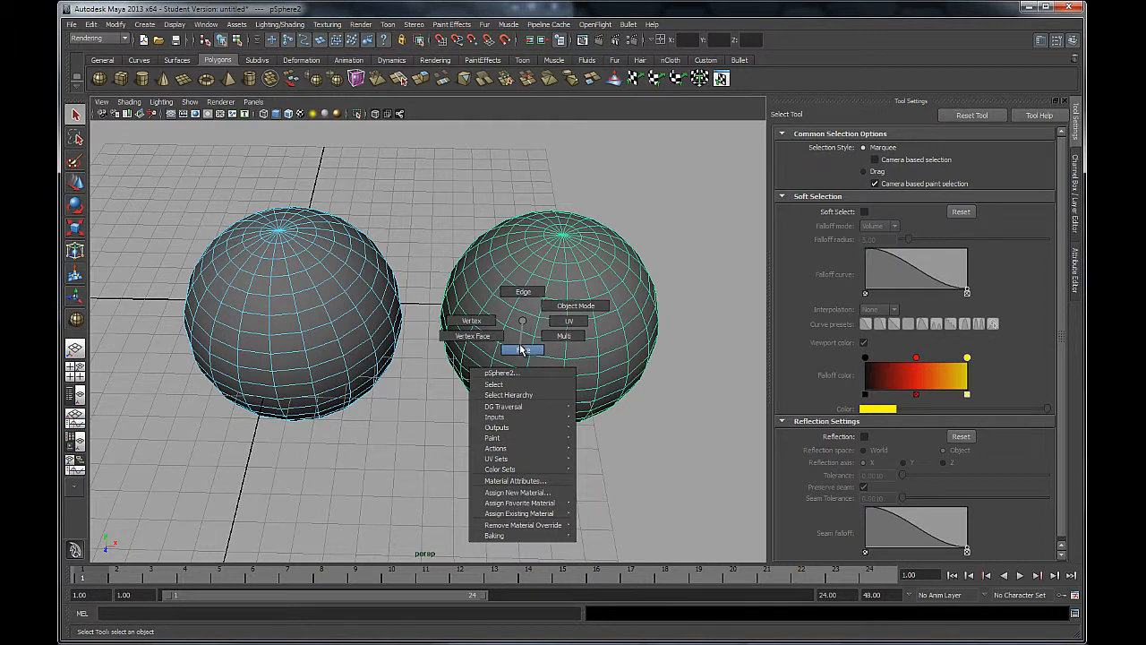
click(522, 349)
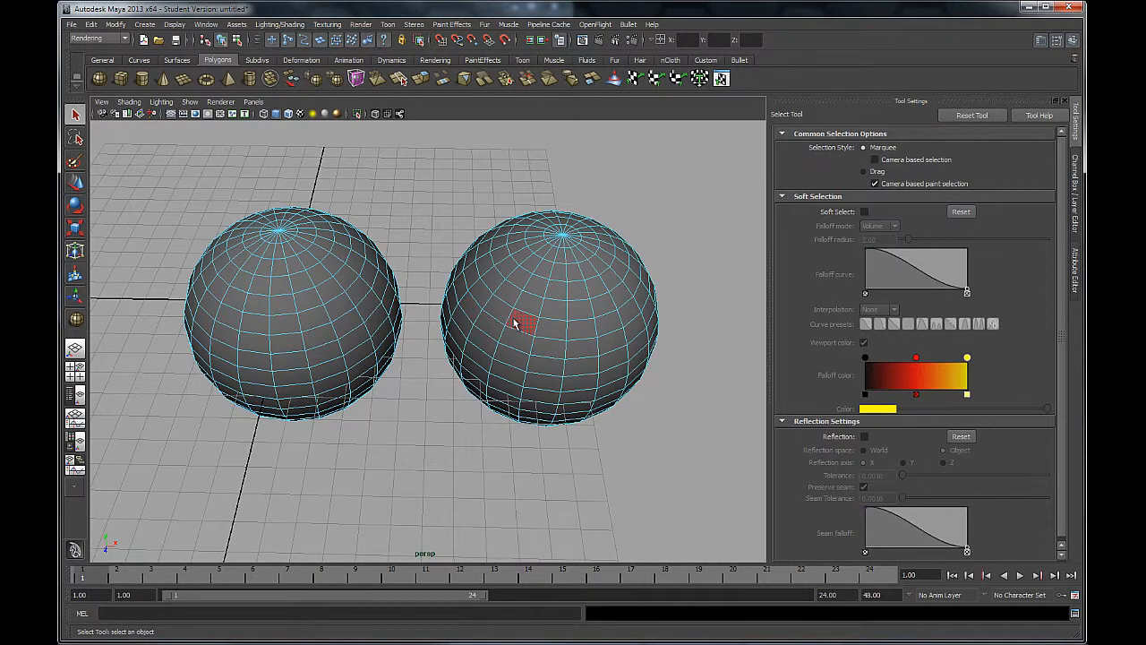
mouse_move(515, 325)
mouse_down()
mouse_move(501, 312)
mouse_move(481, 325)
mouse_move(530, 347)
mouse_up()
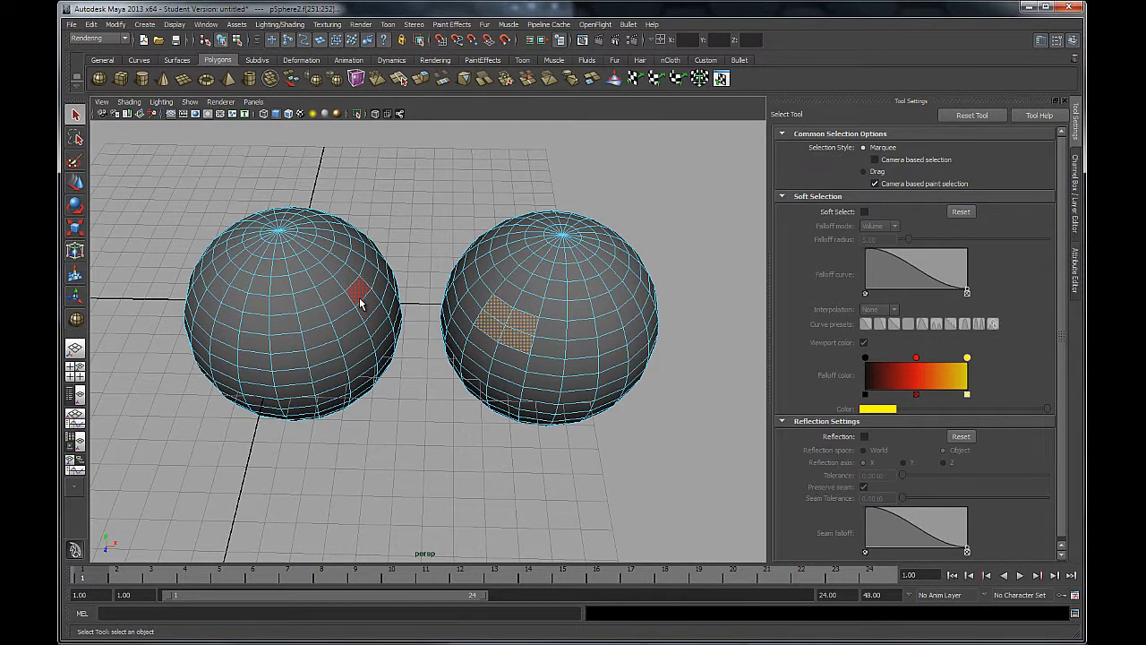
shift+click(359, 301)
shift+click(330, 267)
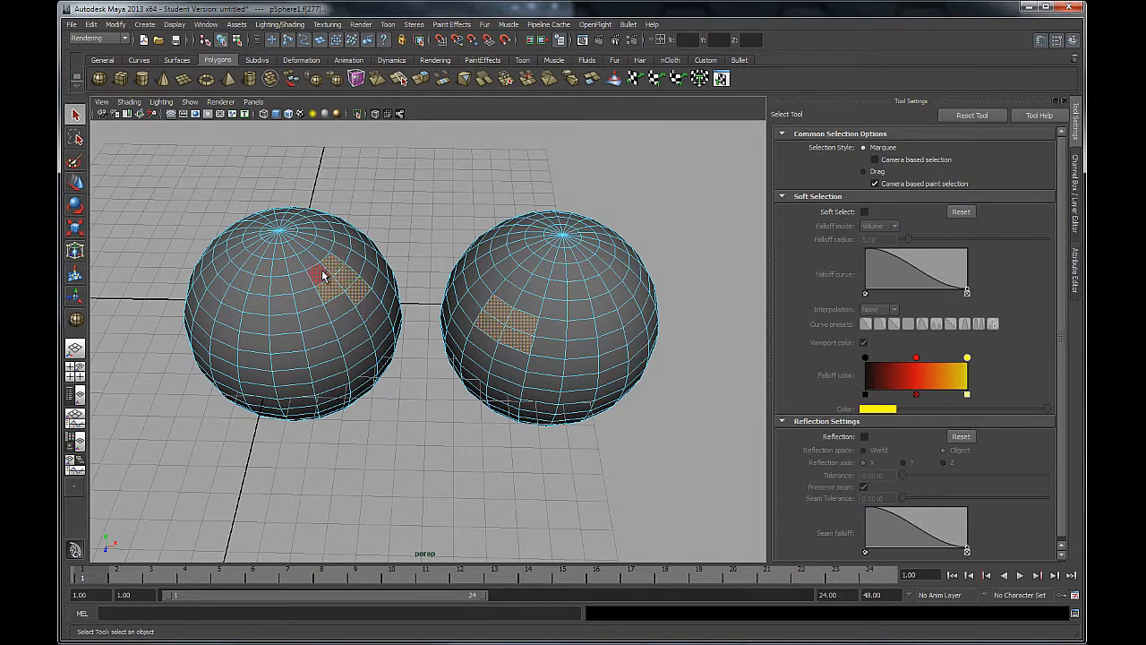
shift+click(323, 334)
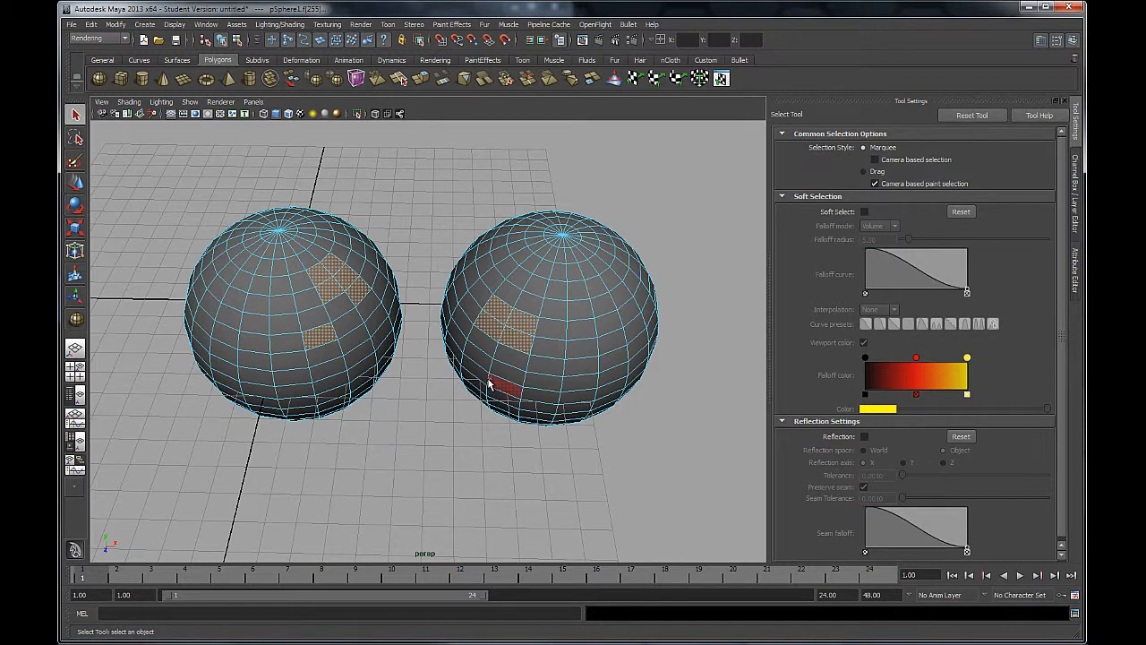
- Return both spheres to object mode and clear the selection
right_drag(493, 383, 406, 442)
click(358, 355)
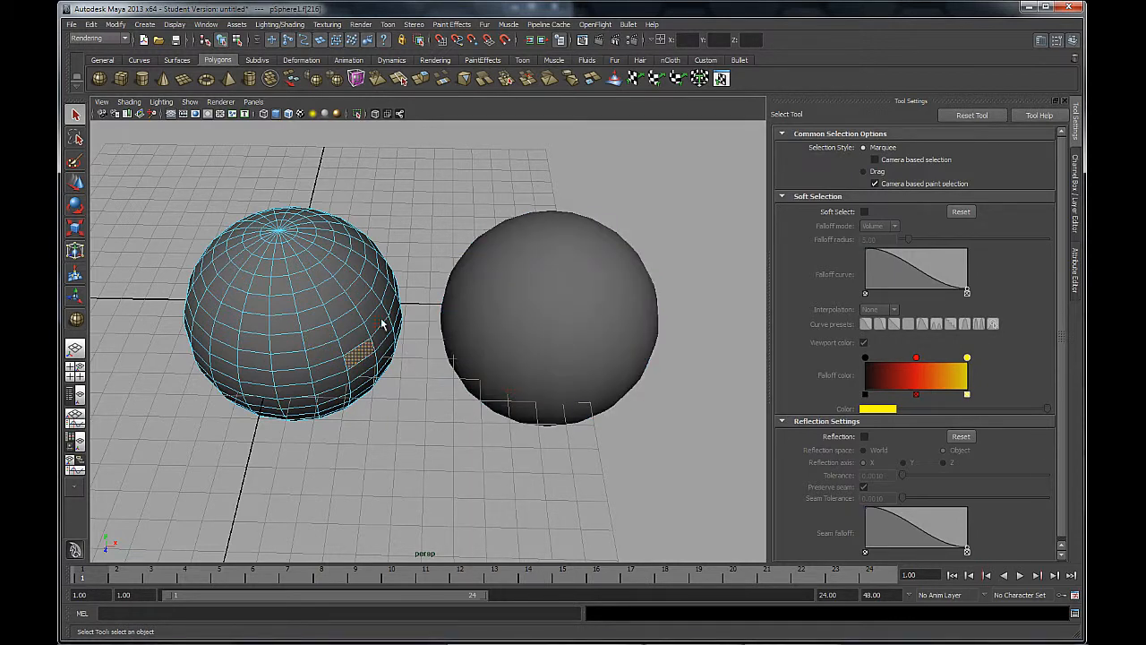
right_drag(382, 320, 405, 307)
click(406, 396)
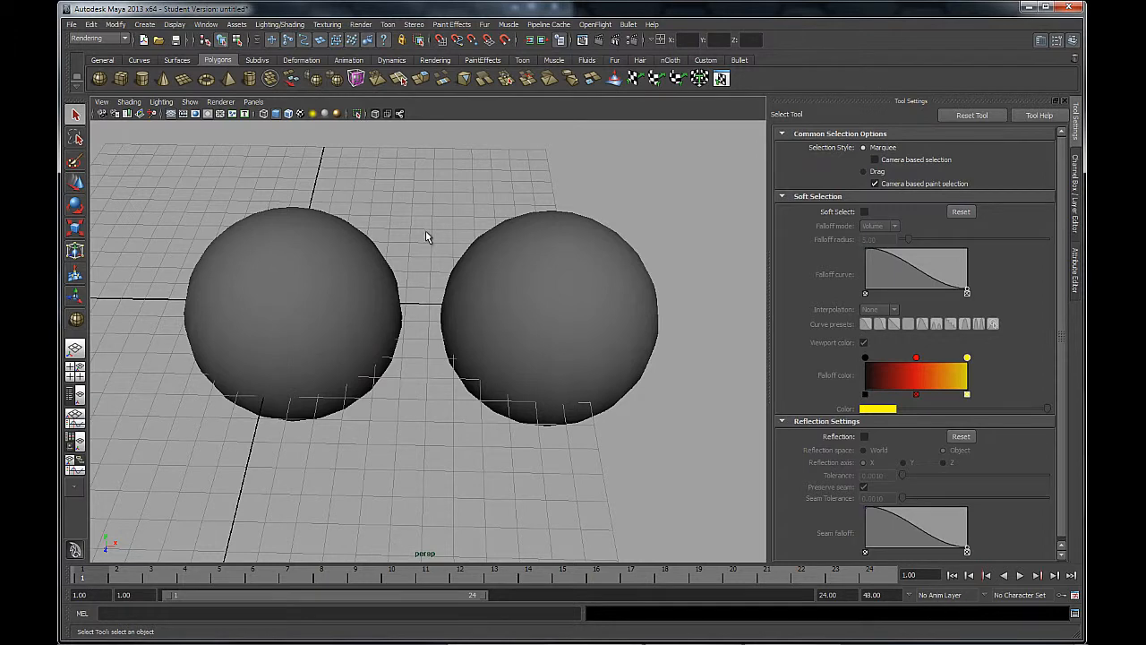
- Select both spheres as whole objects, first with a marquee, one after the other, and again with a marquee
drag(544, 182, 301, 314)
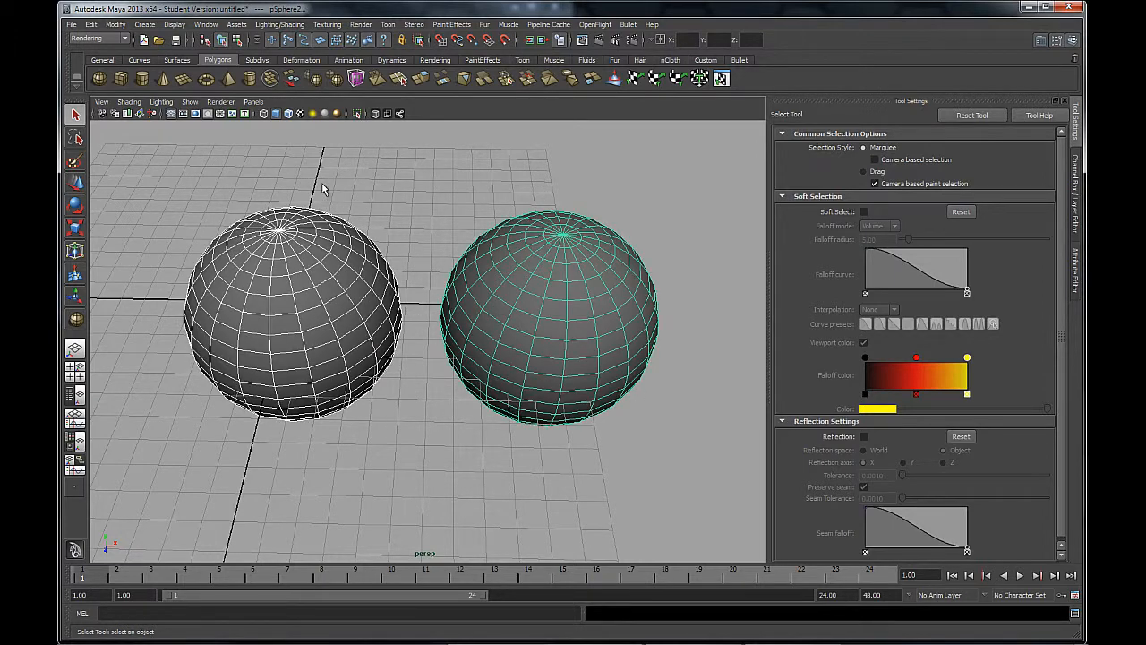
click(339, 273)
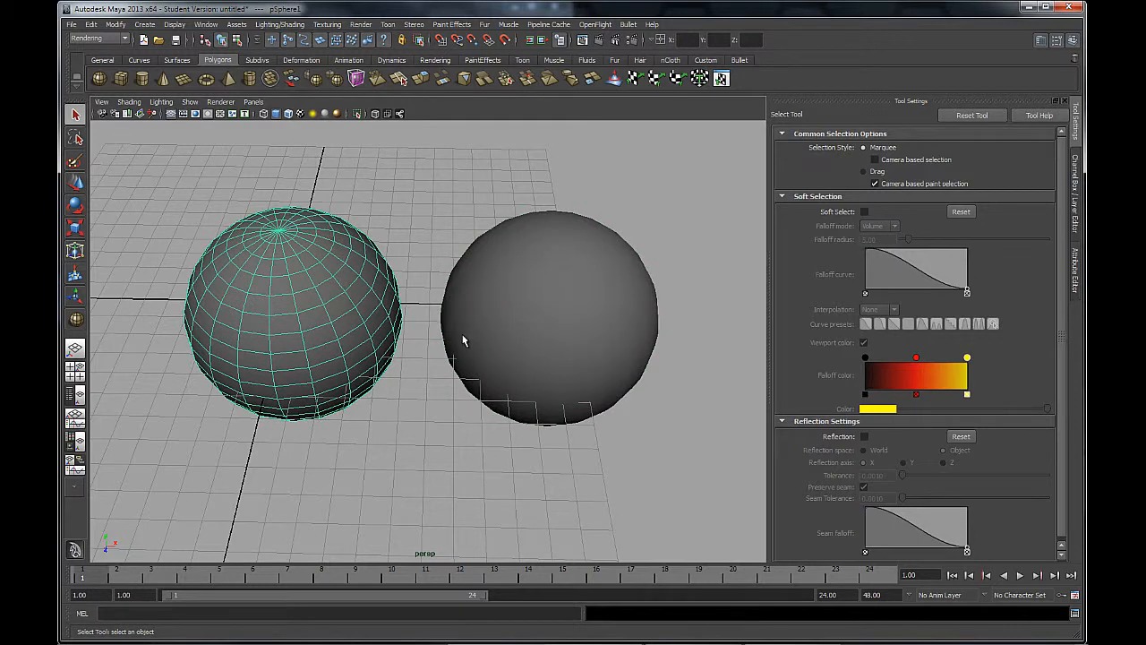
shift+click(541, 273)
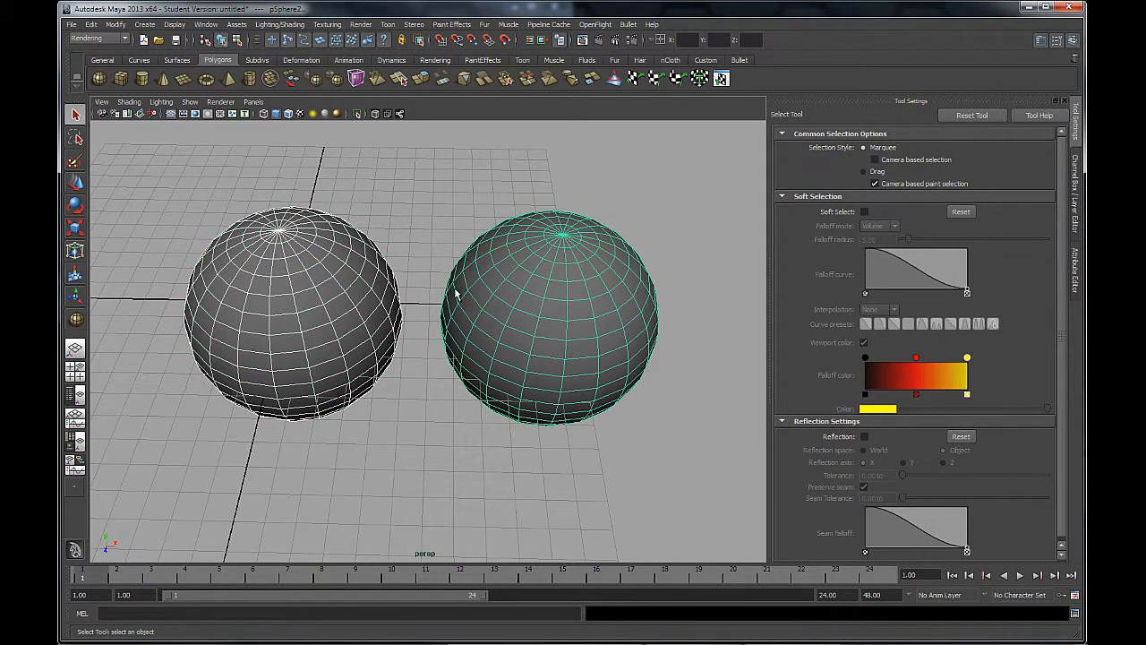
drag(341, 176, 481, 273)
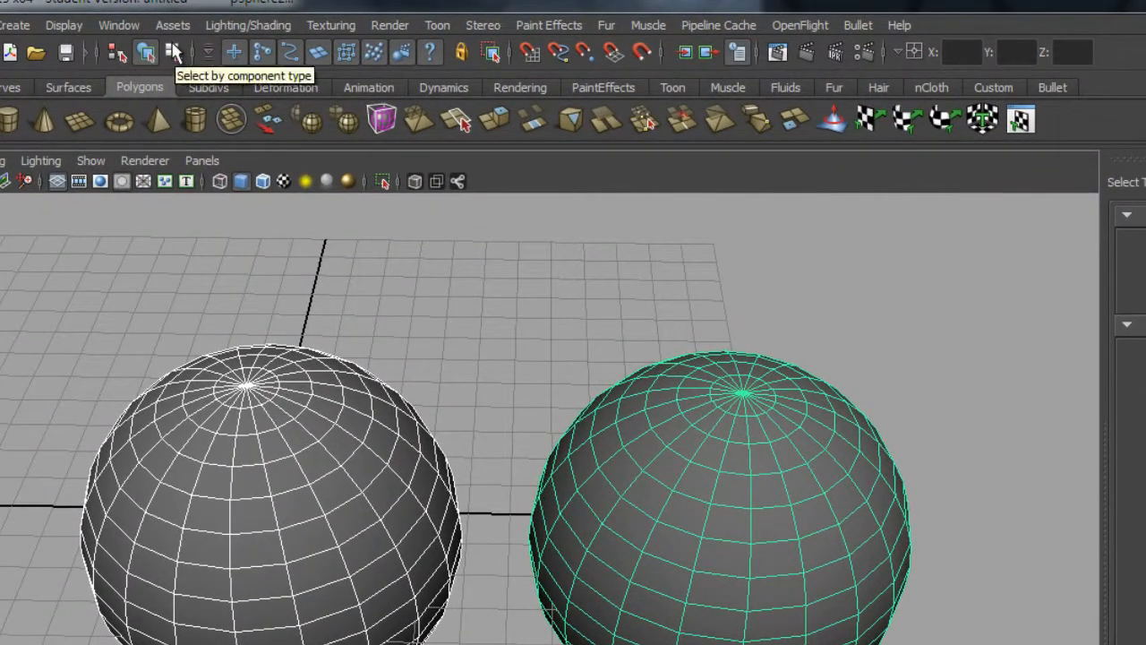
- Set the selection mask to select by component type for both spheres and restrict it to faces
click(171, 52)
click(172, 52)
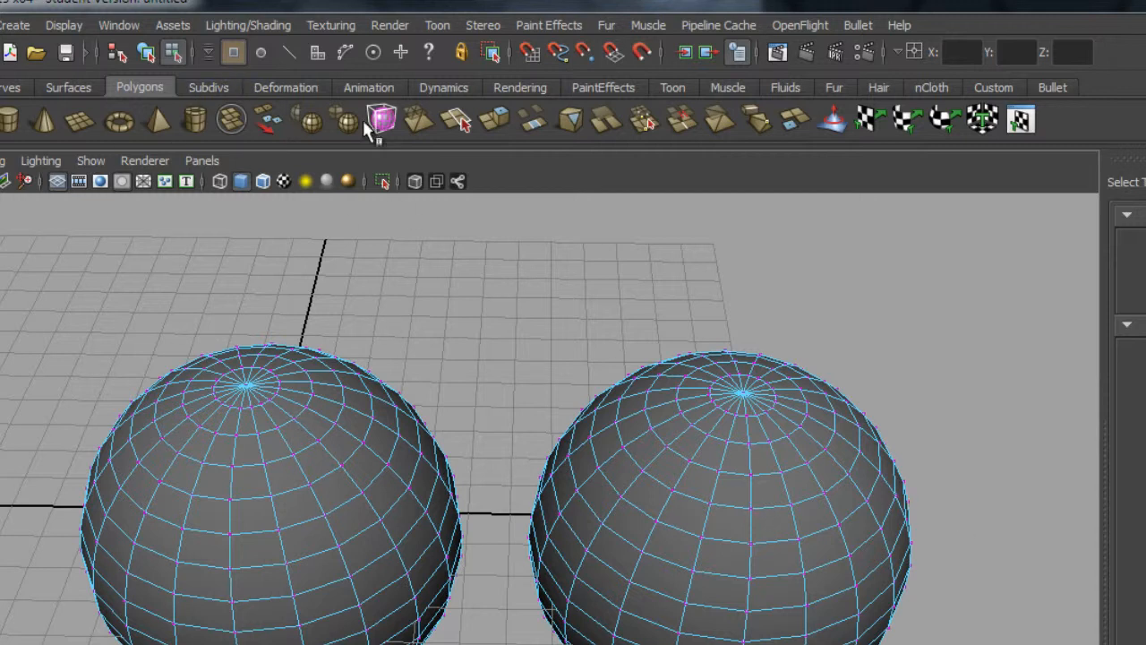
click(314, 56)
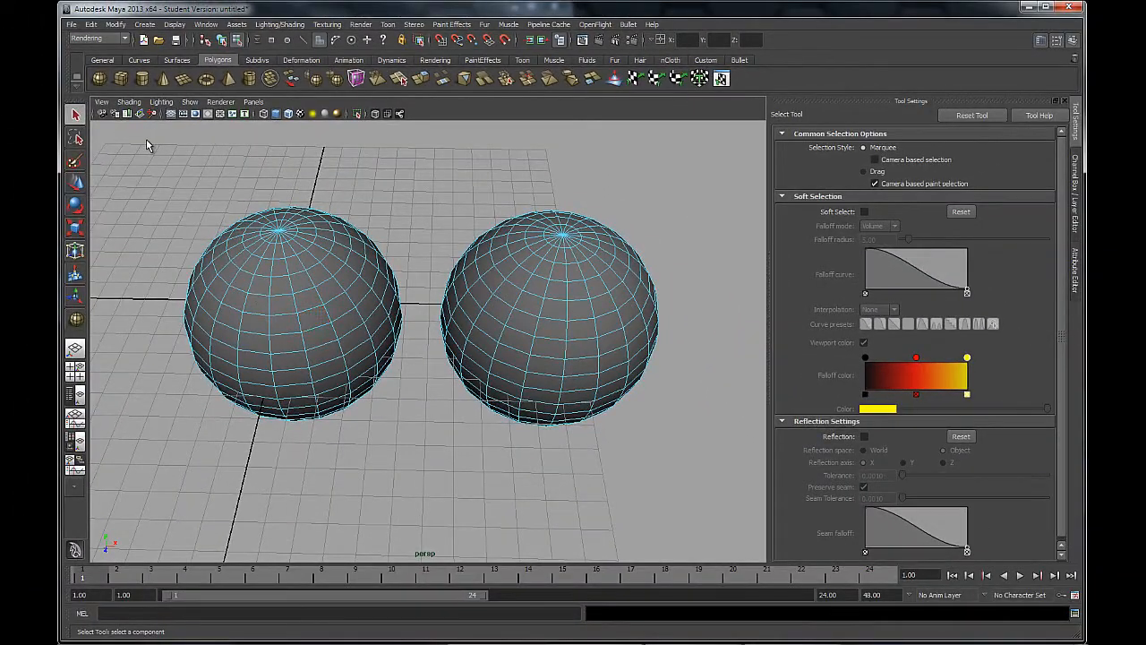
- Return the spheres to object mode and create a polygon cube on the grid in front of them
right_drag(348, 270, 401, 248)
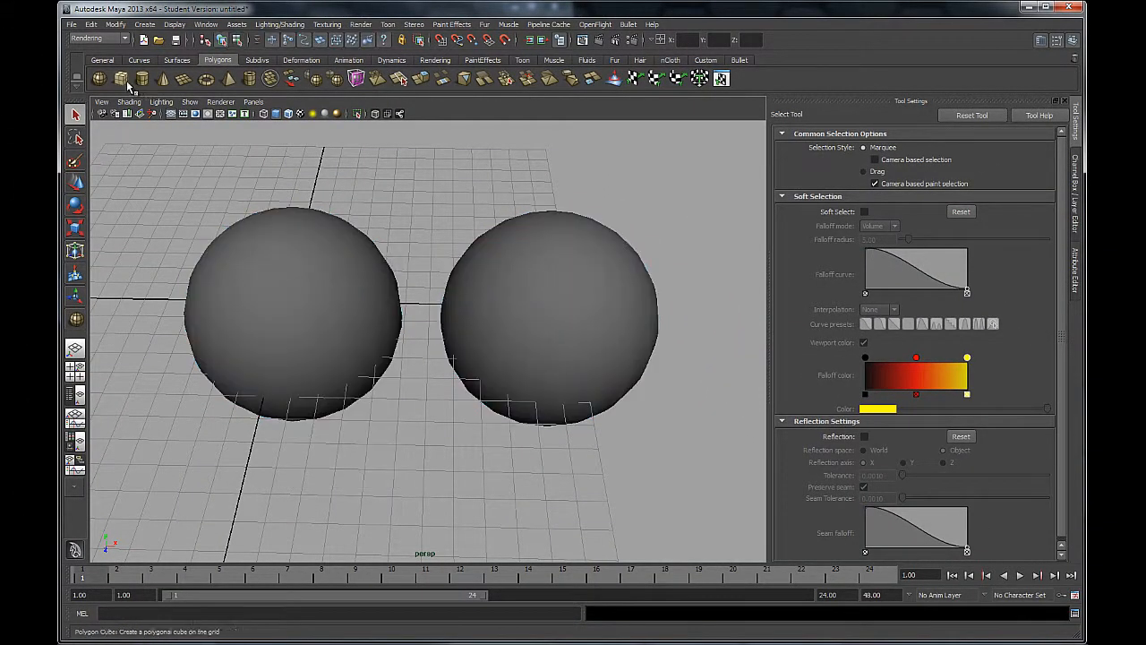
click(121, 79)
drag(387, 459, 472, 448)
- Select both spheres and switch them to component mode, then put the cube into face mode as well
drag(335, 188, 544, 306)
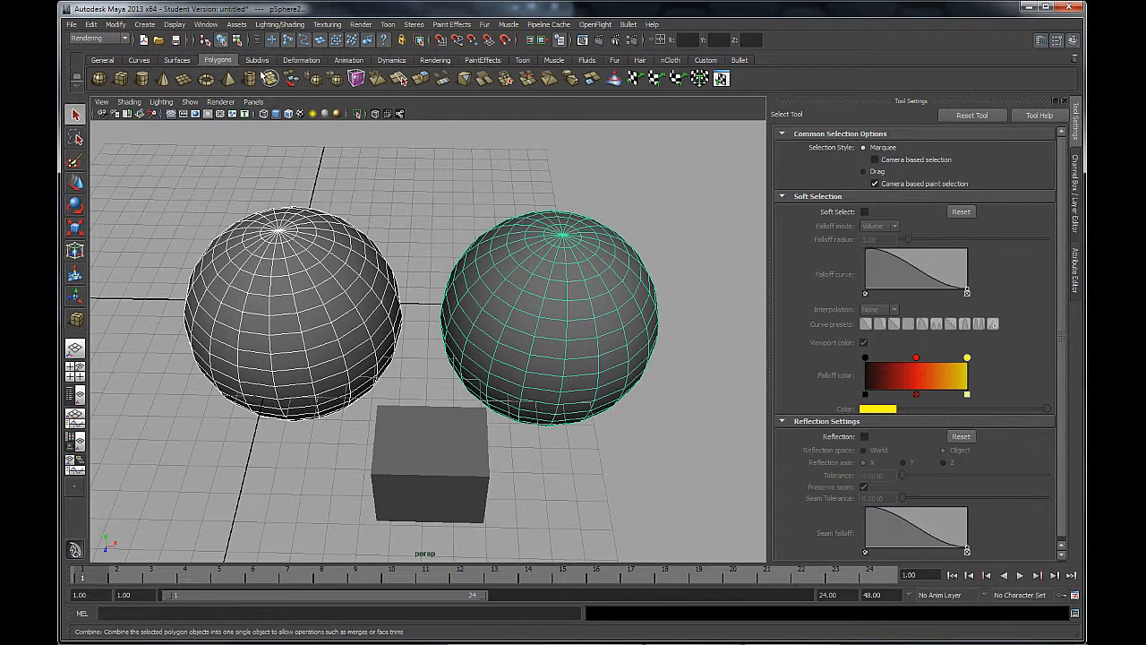
key(F8)
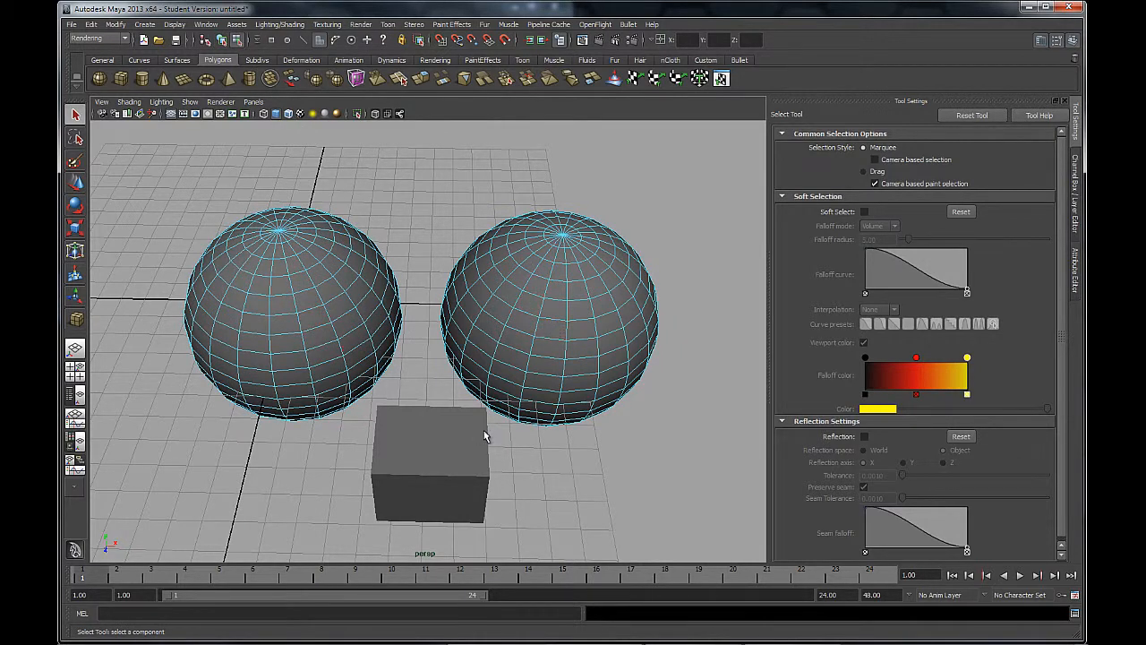
right_click(427, 451)
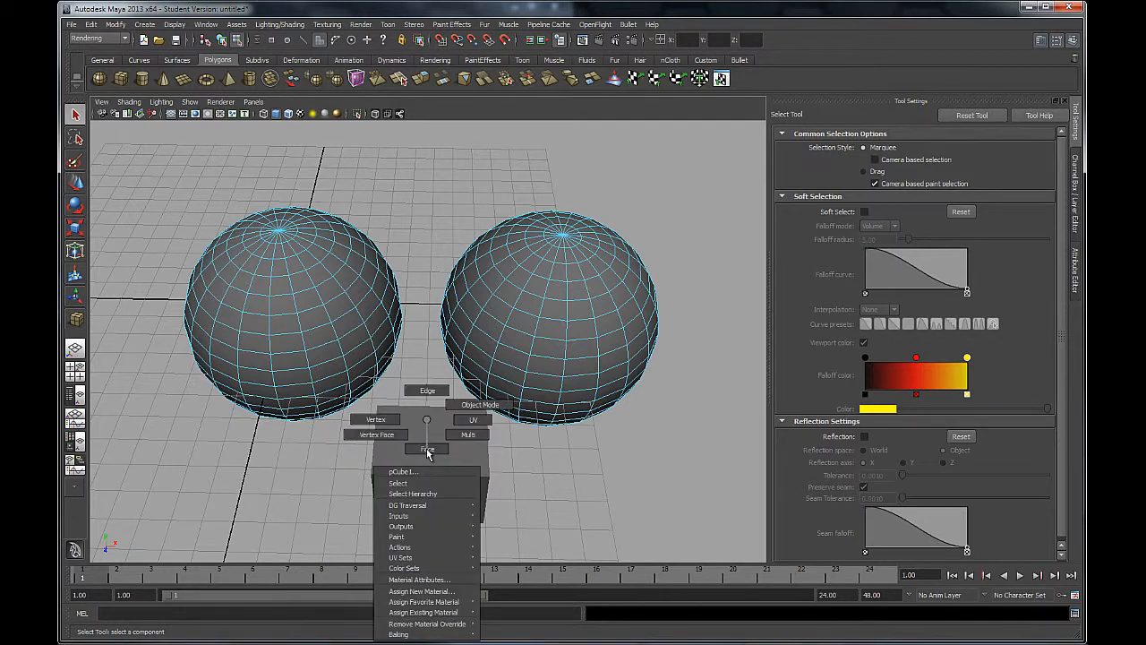
click(427, 448)
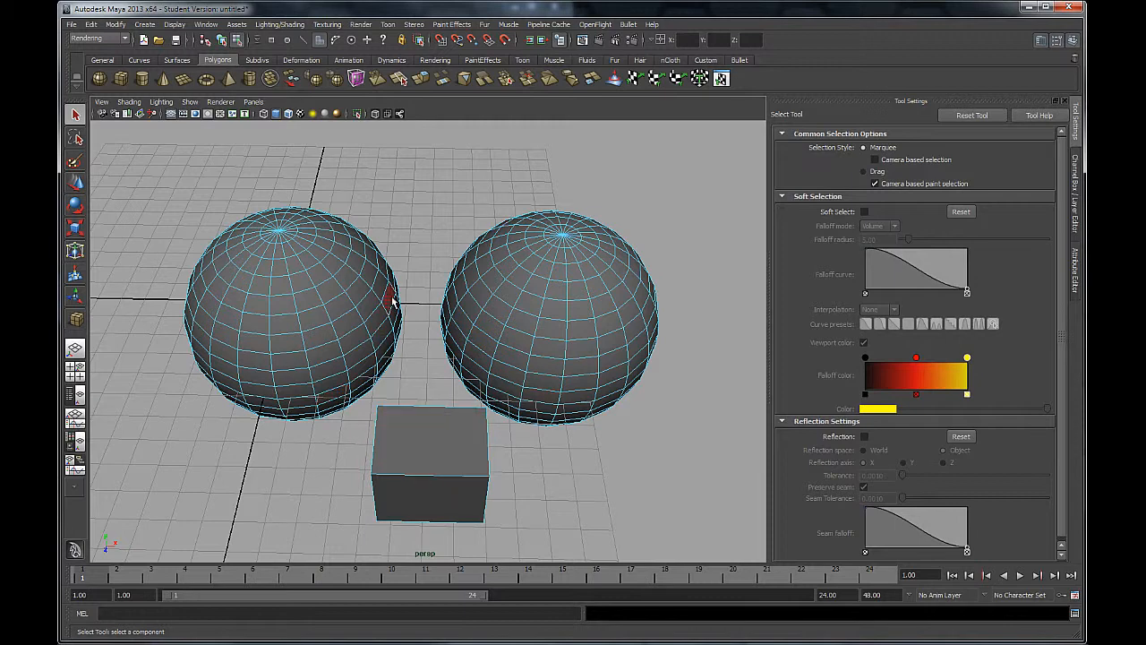
- Select a block of faces on the original sphere, several faces on the duplicate, and the cube's top face
click(370, 273)
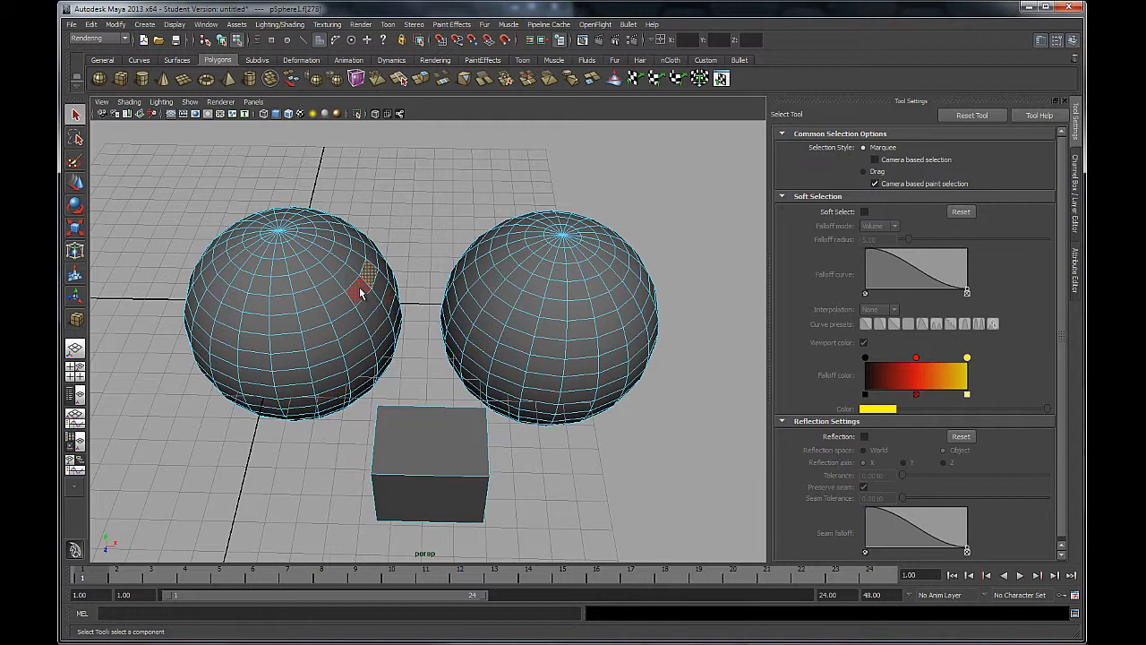
shift+click(358, 291)
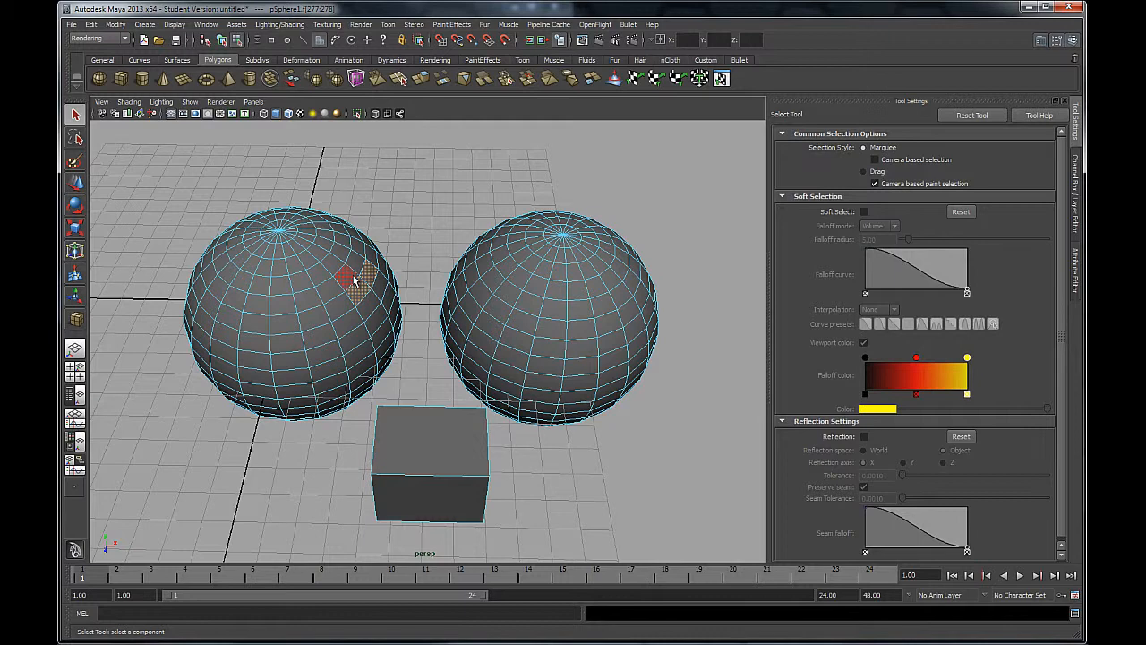
shift+click(557, 317)
shift+click(555, 343)
shift+click(527, 340)
shift+click(521, 322)
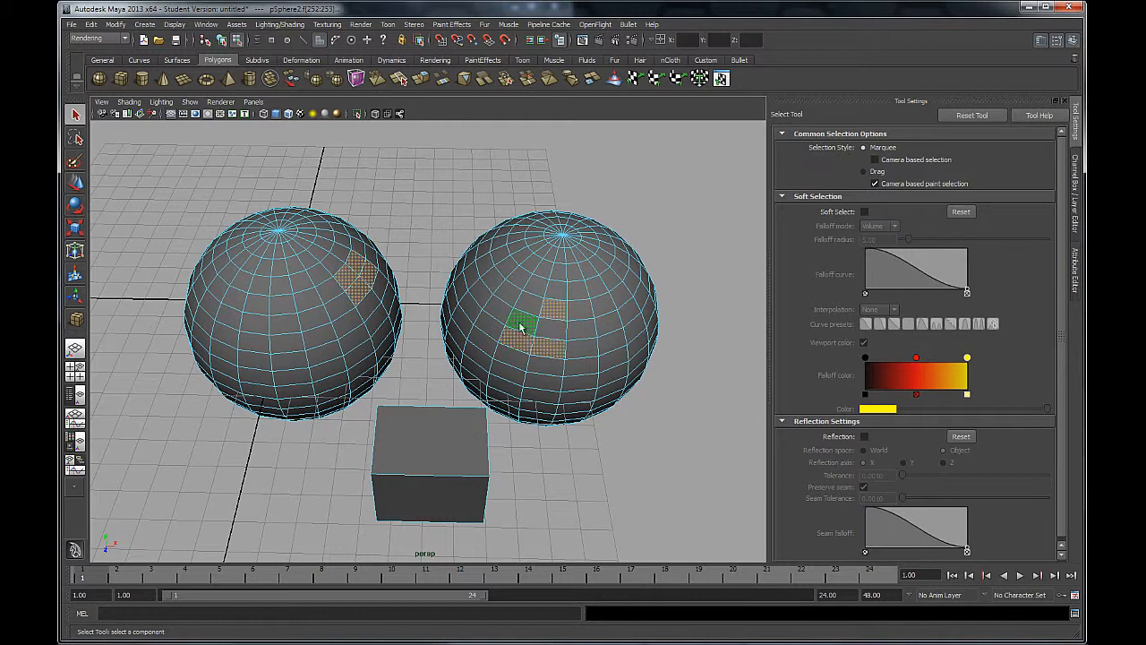
shift+click(502, 318)
shift+click(401, 454)
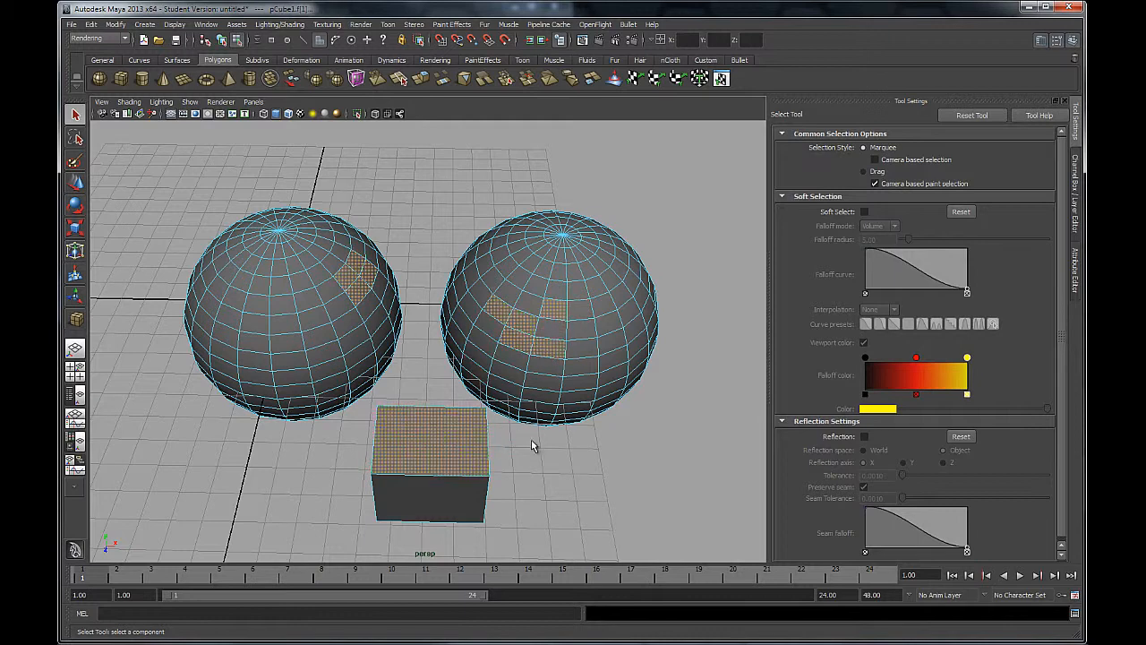
- Extrude the selected faces of both spheres and the cube outward along their normals, and undo the outward pull
alt+drag(605, 433, 490, 269)
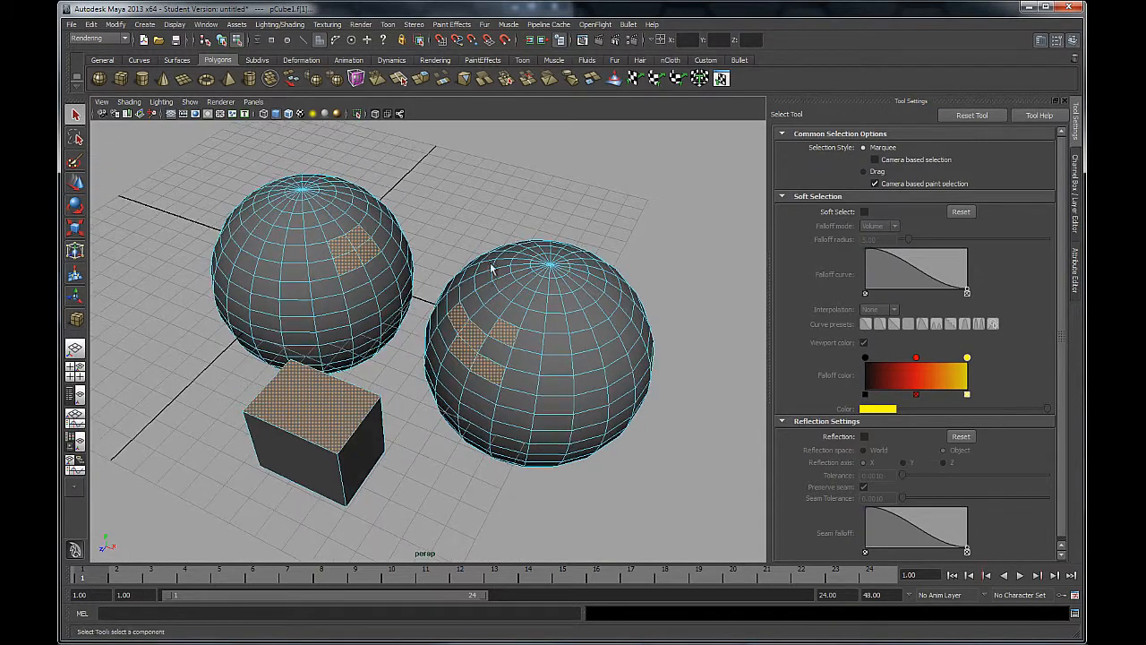
click(421, 79)
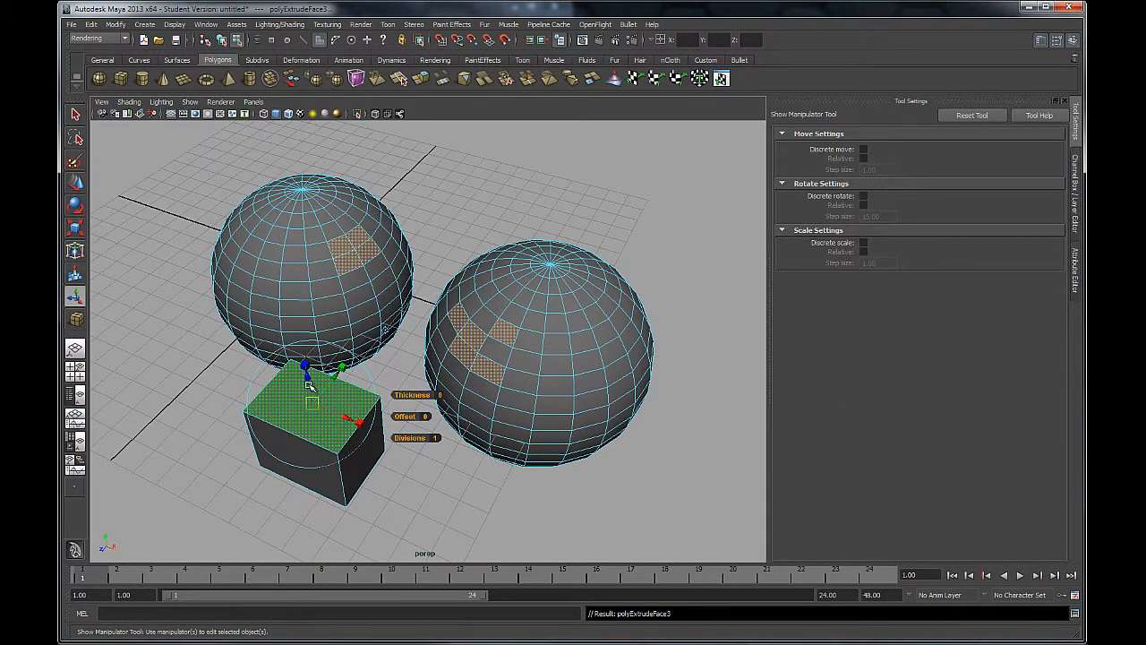
drag(308, 385, 290, 316)
alt+drag(427, 256, 388, 241)
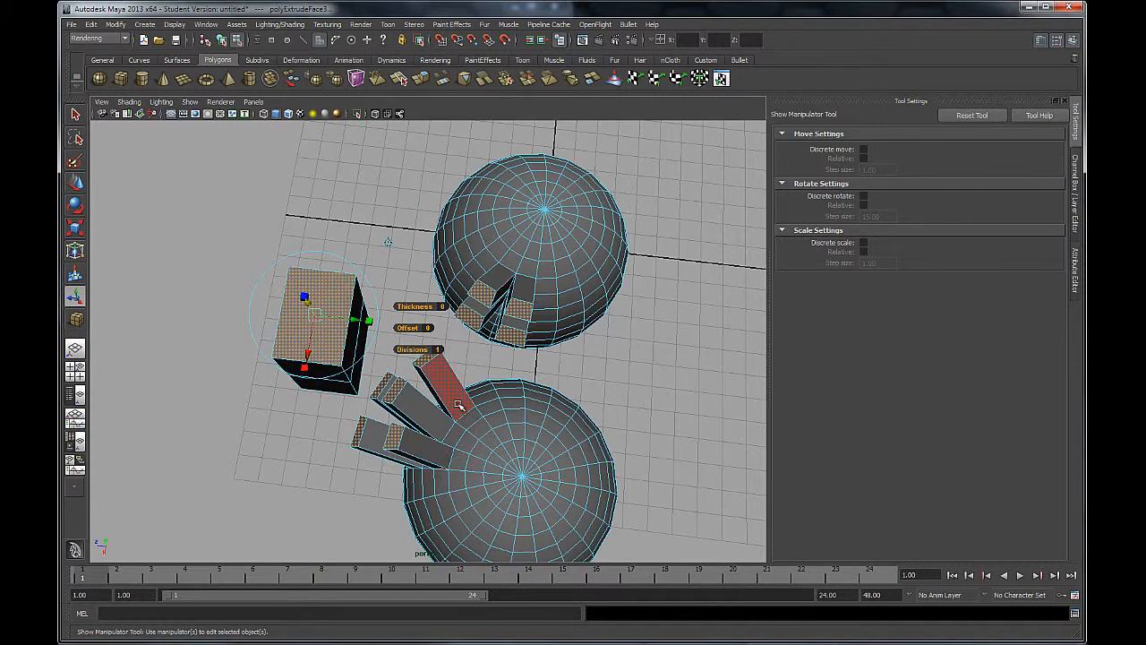
alt+drag(287, 434, 490, 429)
key(ctrl+z)
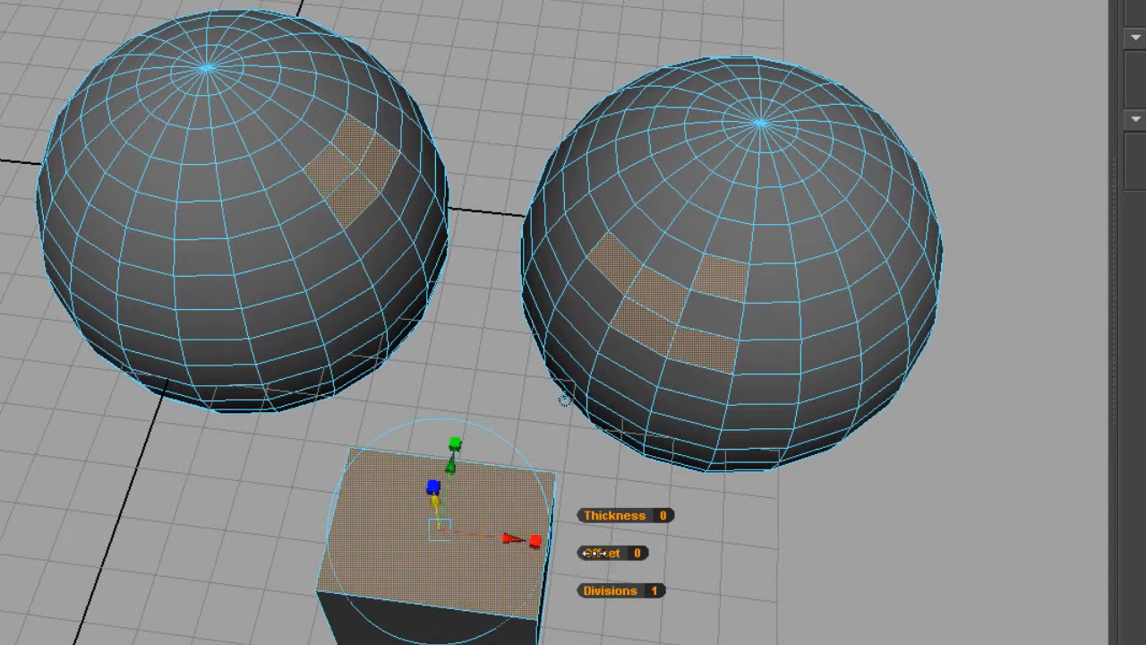
- Inset the selected faces on all three objects with an offset of 0.11 and extrude them again inward to form recesses
drag(596, 552, 598, 553)
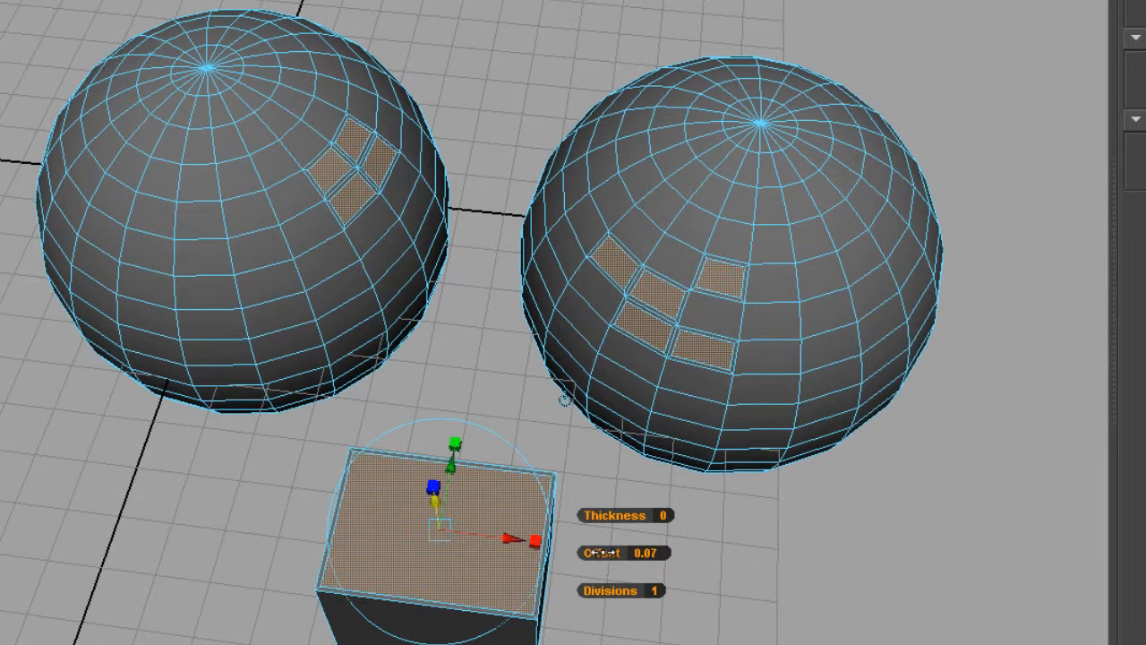
mouse_move(601, 552)
mouse_down()
mouse_move(614, 552)
mouse_move(598, 552)
mouse_up()
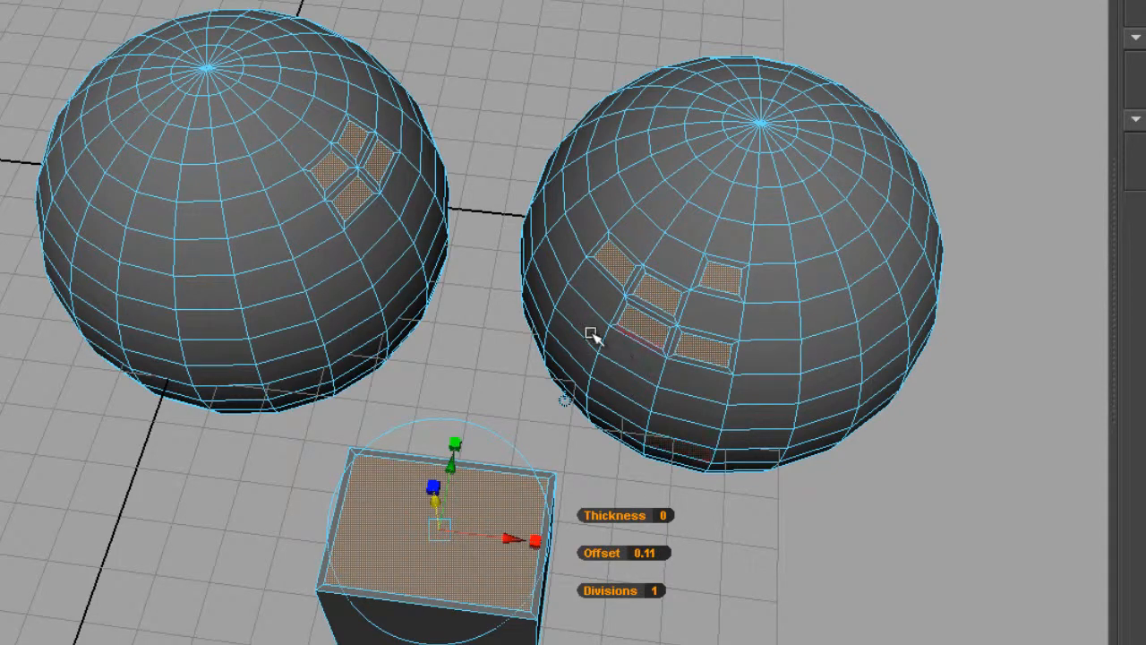
alt+drag(588, 332, 376, 425)
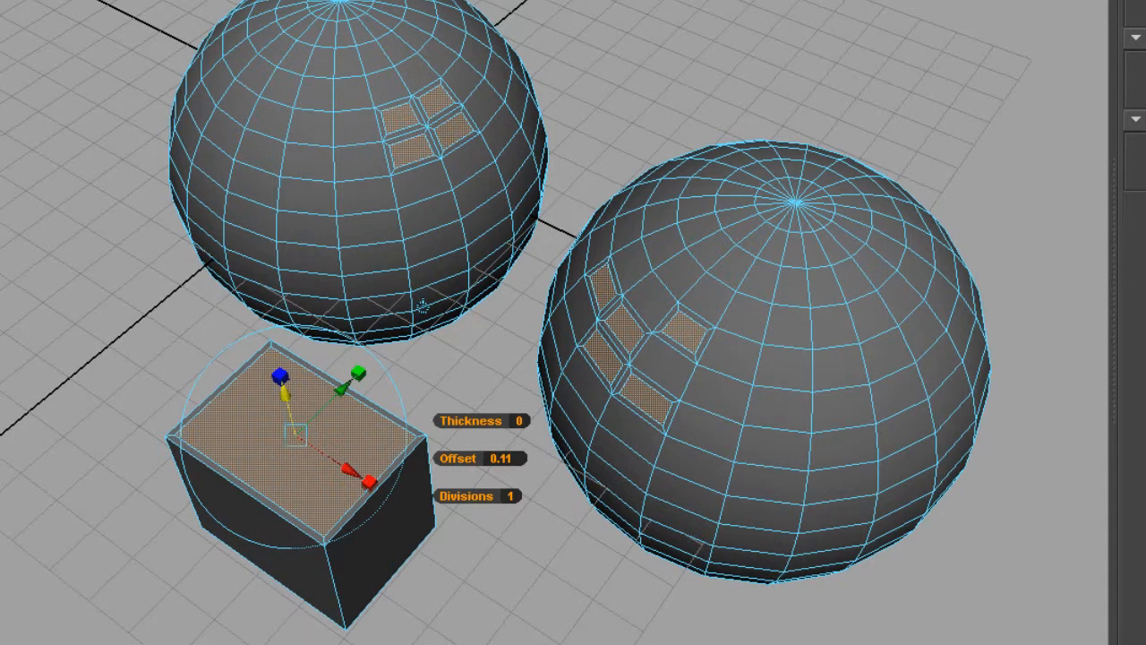
key(ctrl+e)
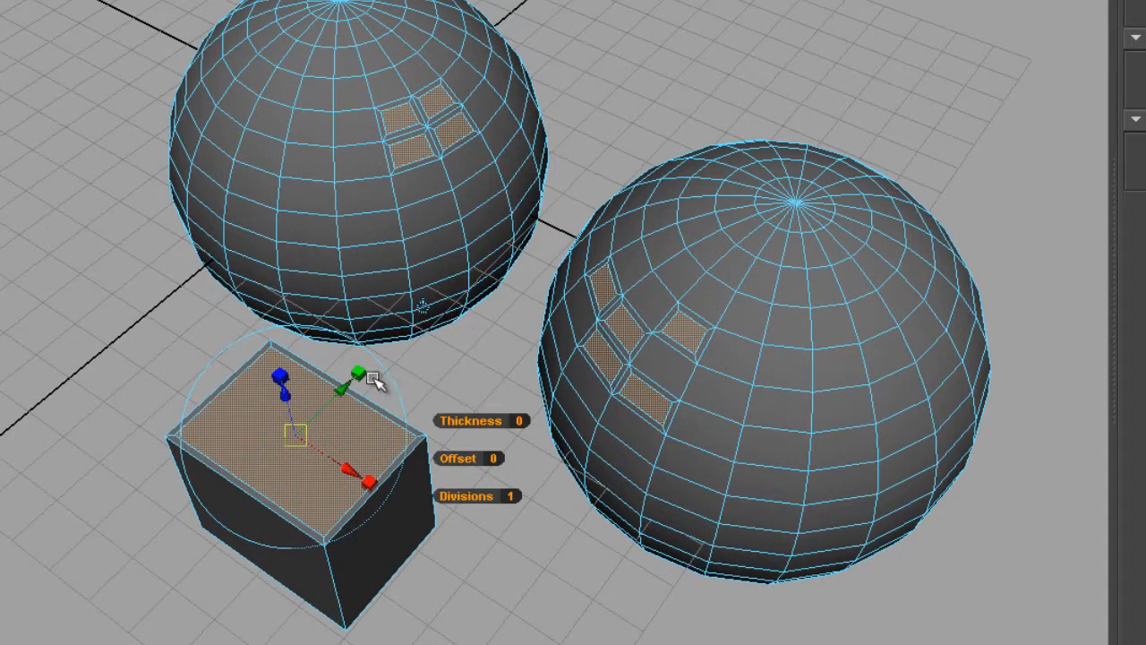
drag(292, 399, 290, 428)
alt+drag(661, 158, 666, 238)
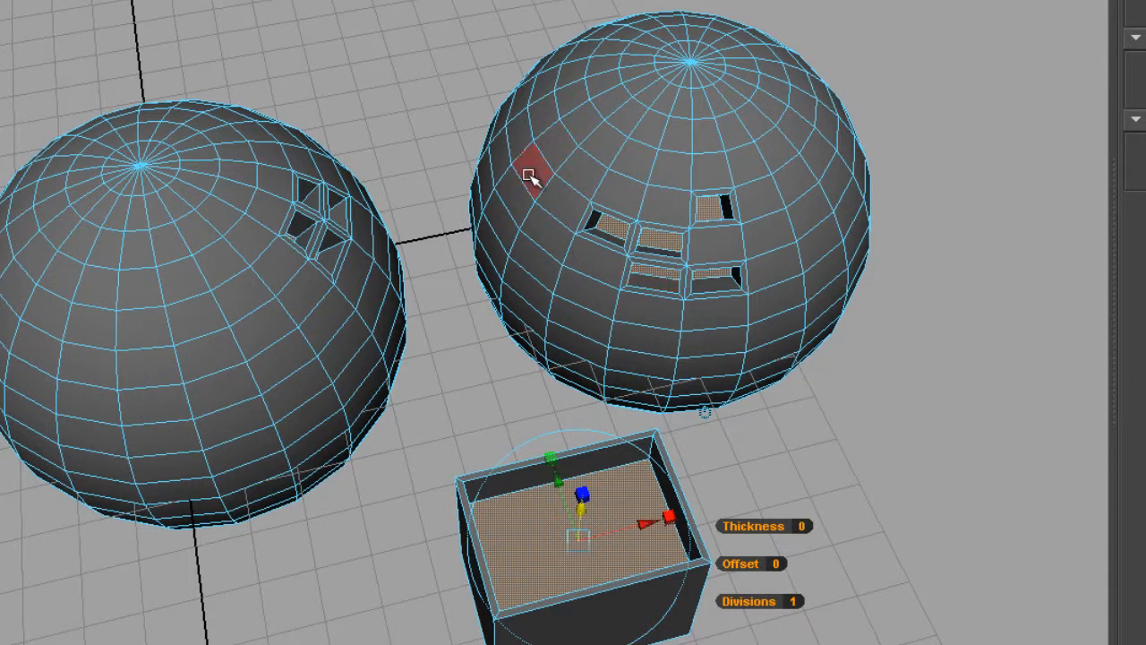
- Exit the extrude, return the objects to object mode and clear the selection
right_drag(361, 263, 439, 243)
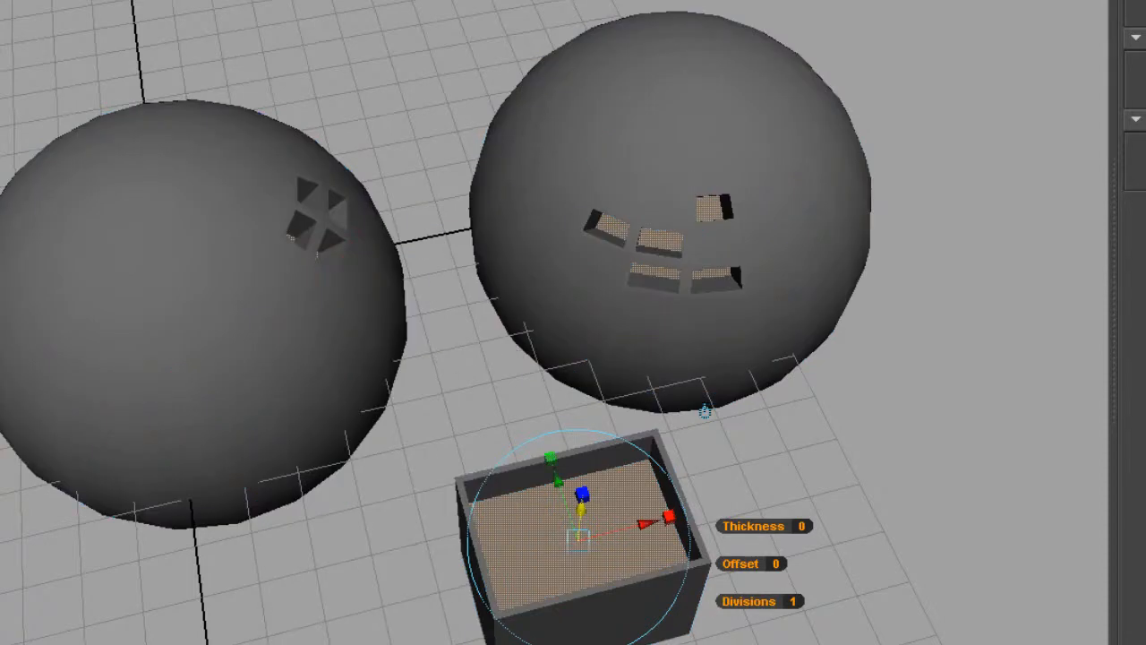
key(q)
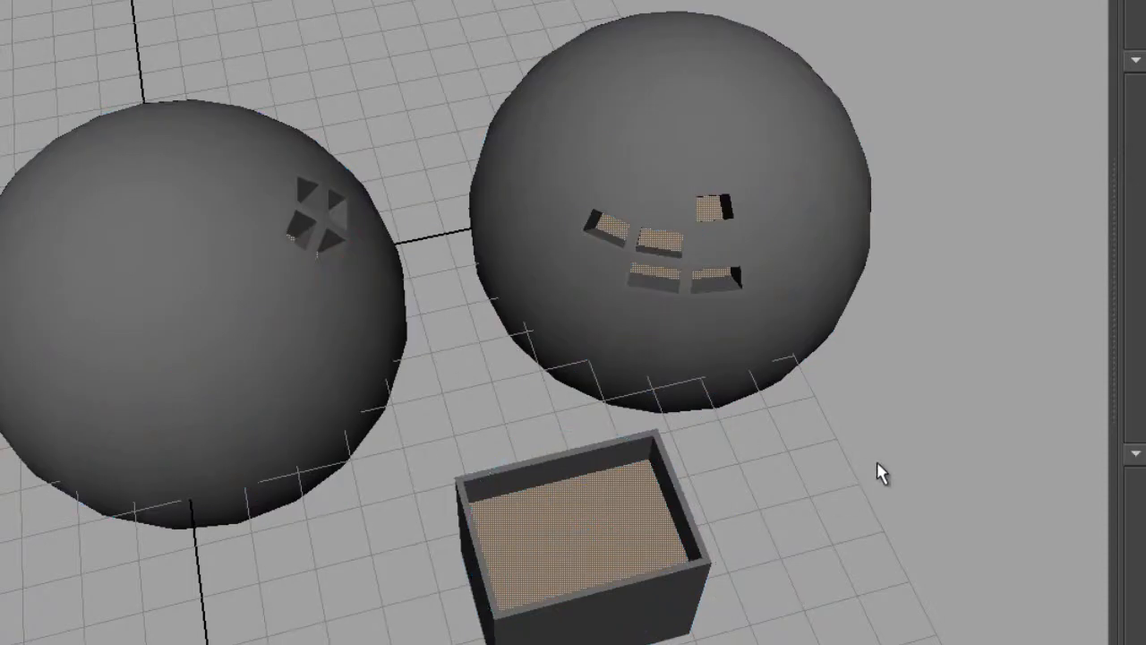
alt+drag(783, 378, 557, 307)
click(500, 20)
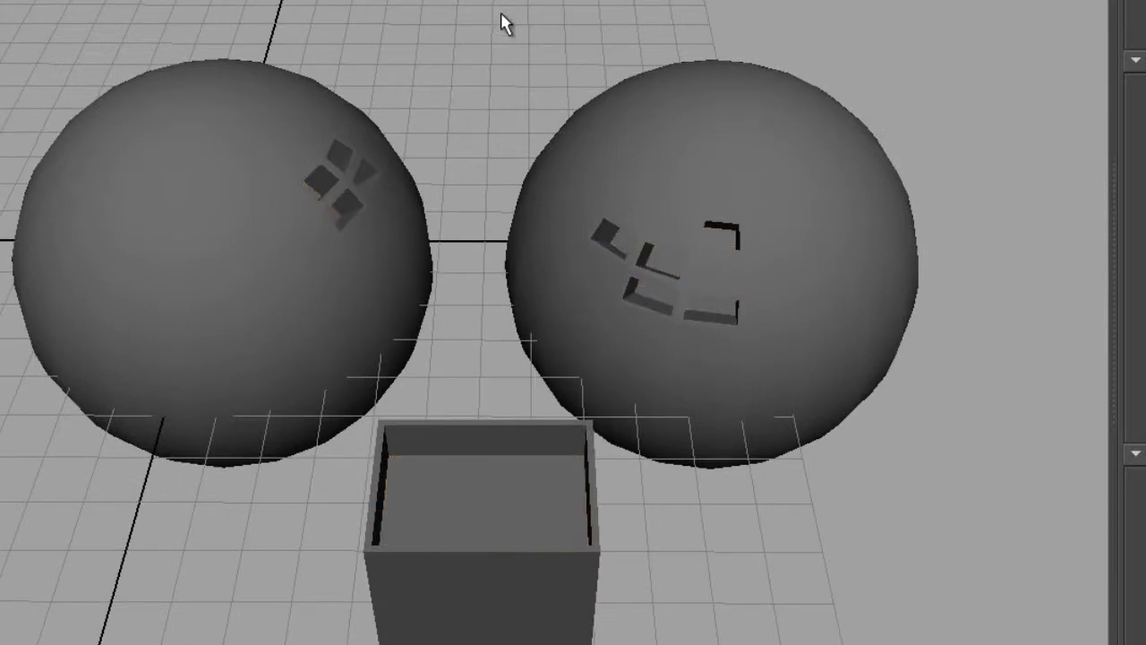
alt+drag(524, 57, 557, 119)
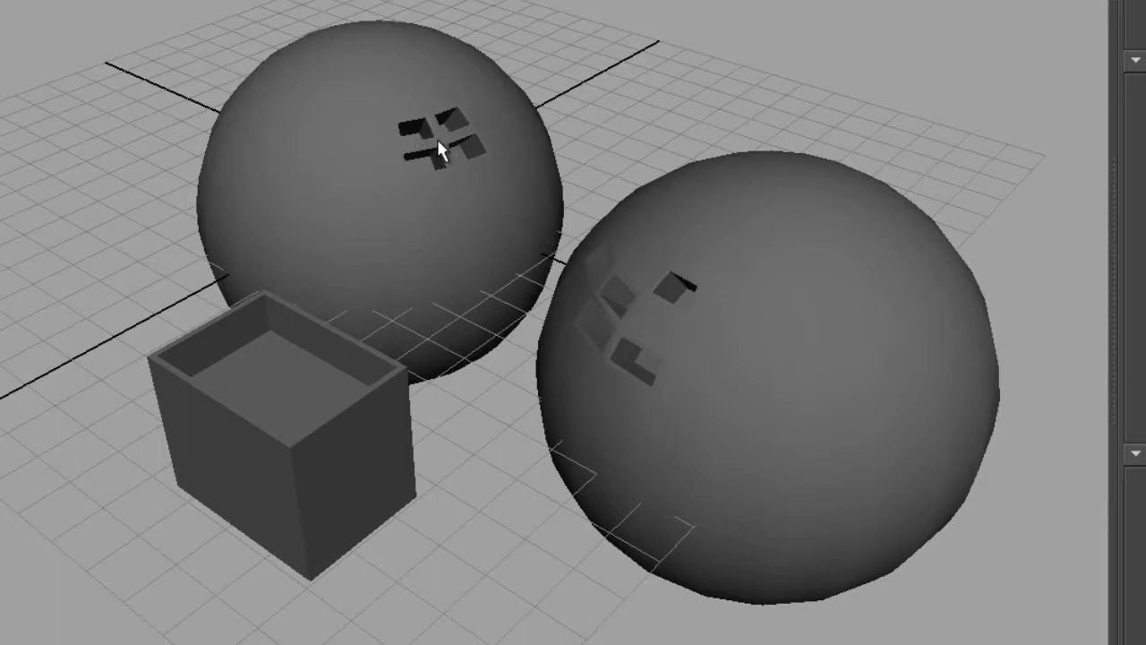
alt+drag(436, 137, 643, 301)
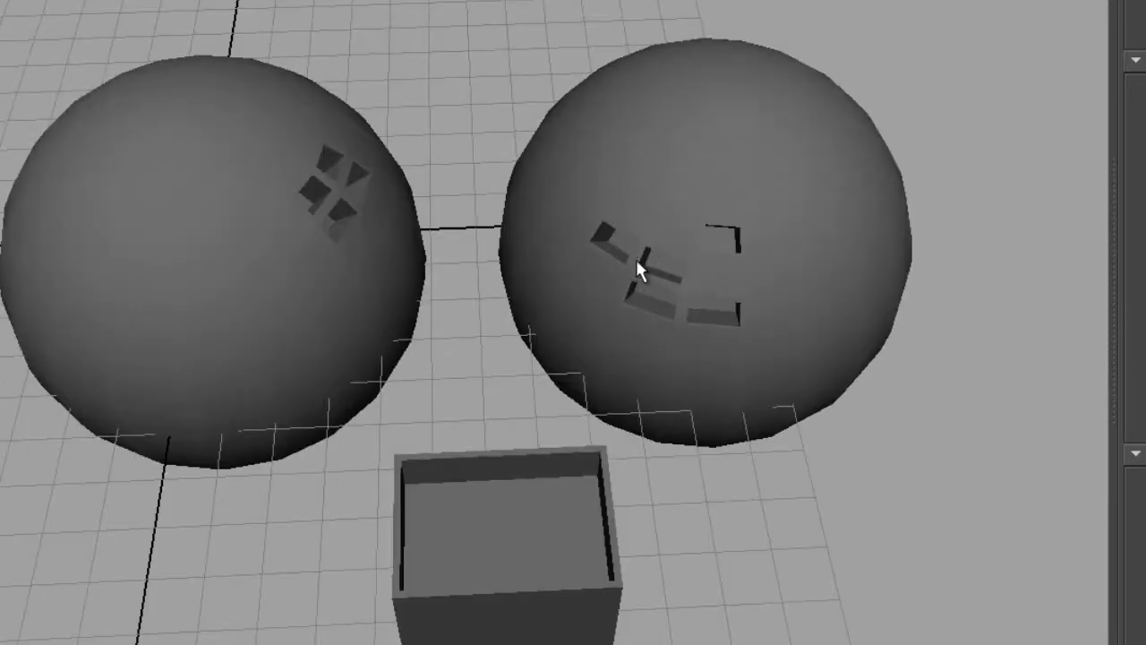
- Put the original sphere into face mode and select two vertically adjacent faces on its front
click(255, 298)
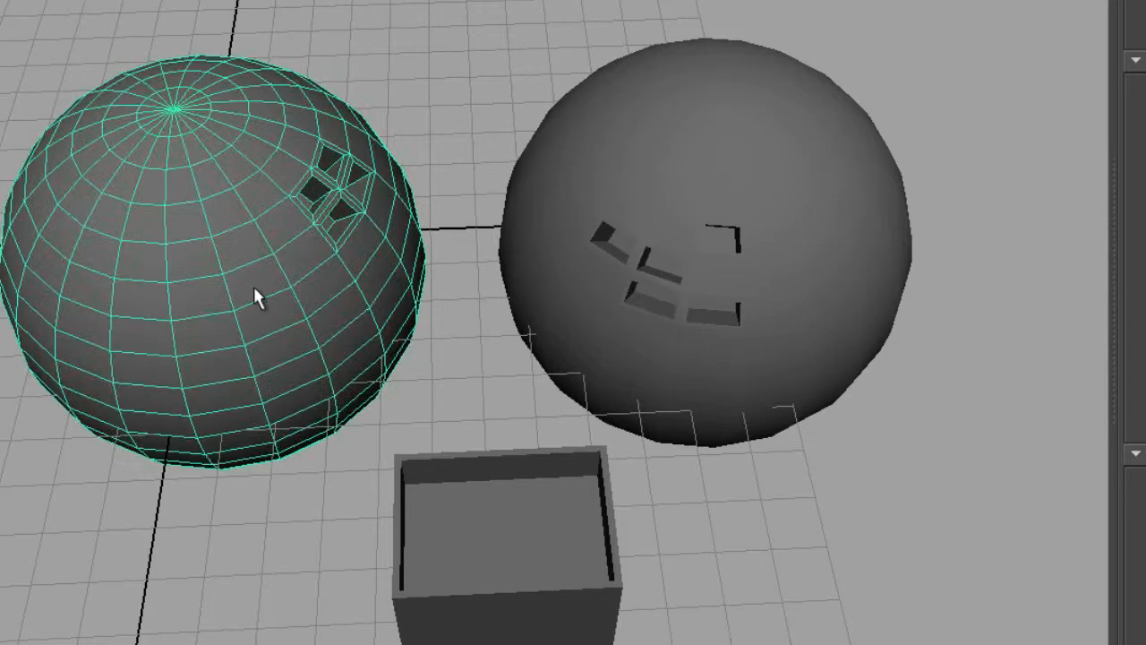
click(567, 167)
click(339, 360)
right_drag(178, 298, 178, 326)
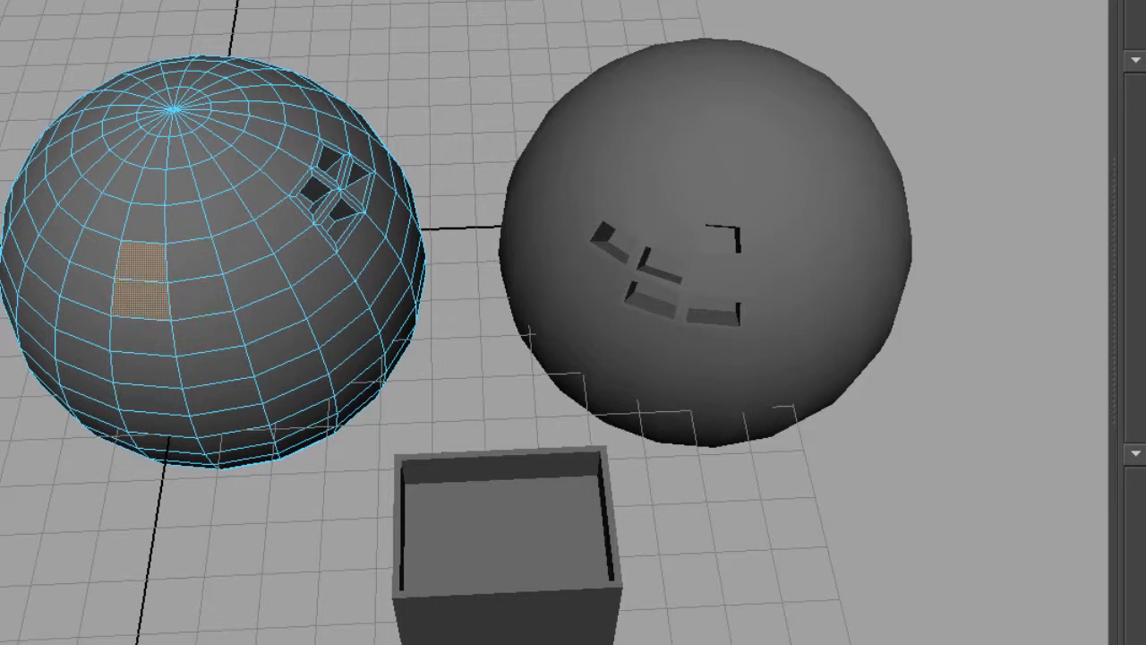
- Inset the original sphere's two selected faces with an offset of 0.09, extrude them again inward and clear the selection
key(ctrl+e)
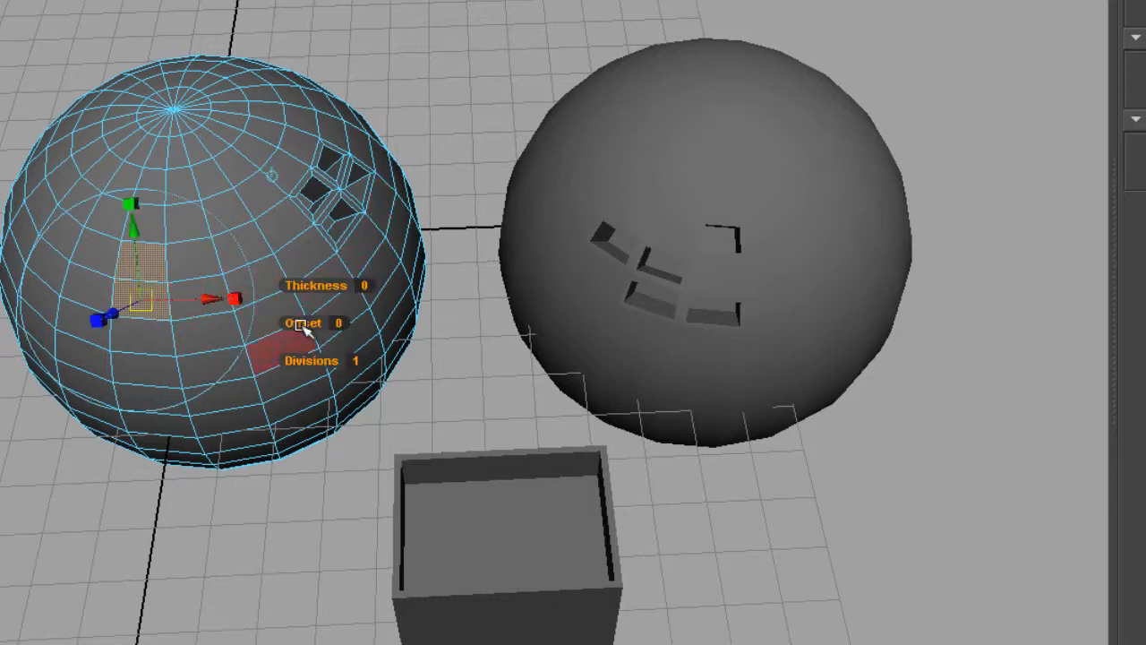
drag(301, 324, 328, 326)
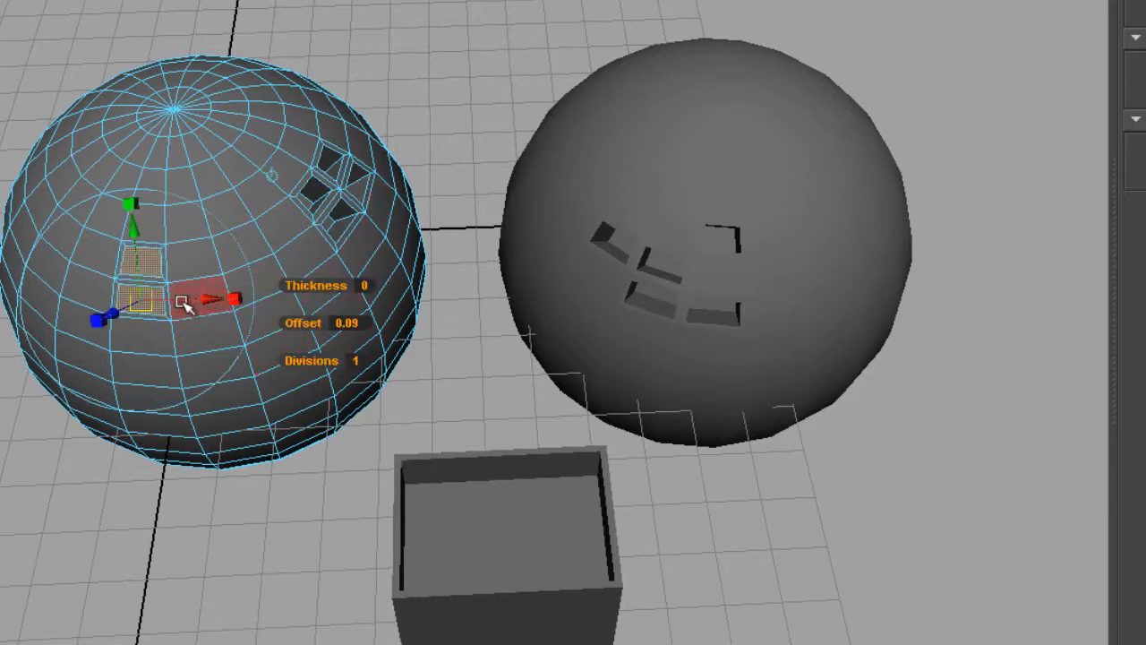
key(ctrl+e)
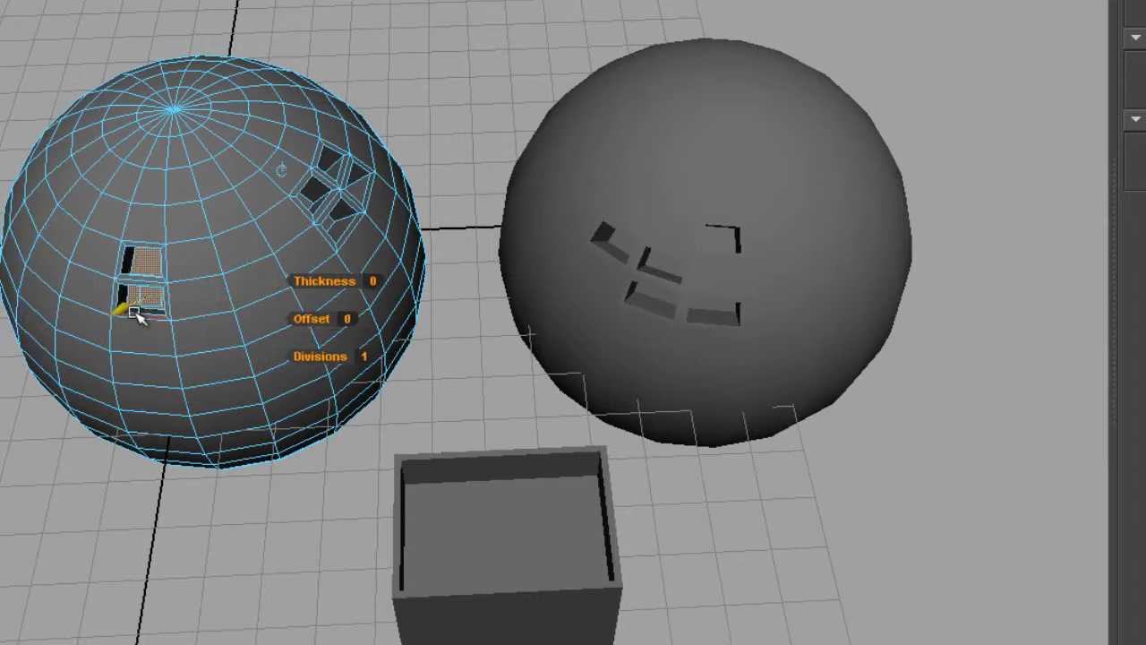
key(Delete)
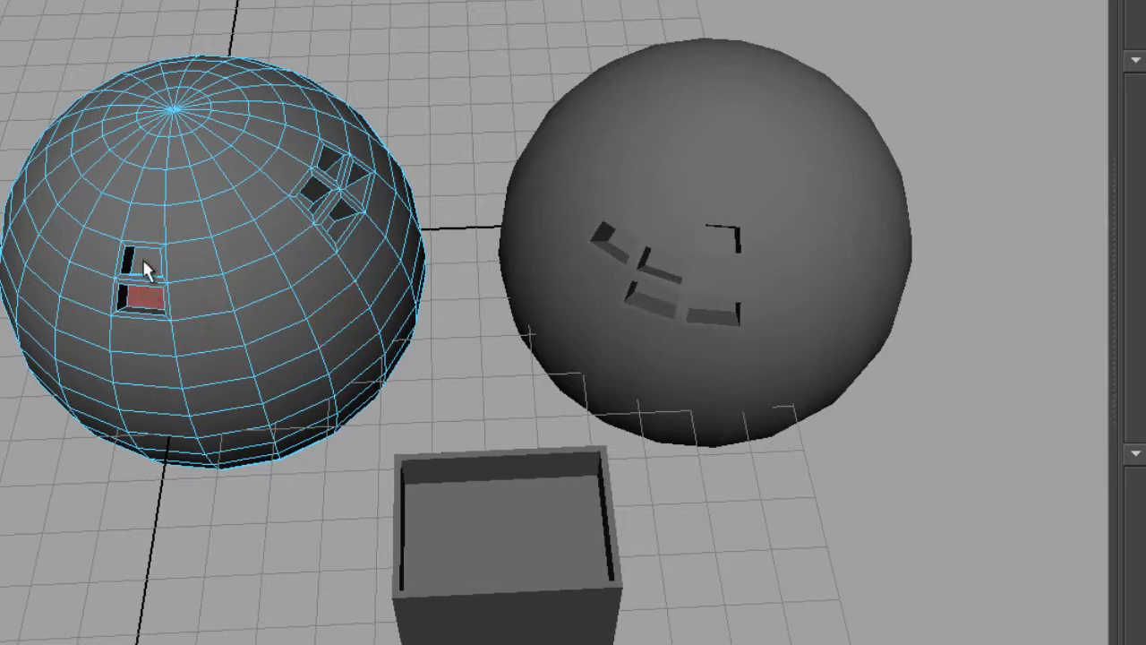
- Switch the duplicate sphere to face mode and select a two-by-two block of faces beside its existing recesses
alt+drag(618, 215, 675, 115)
click(593, 248)
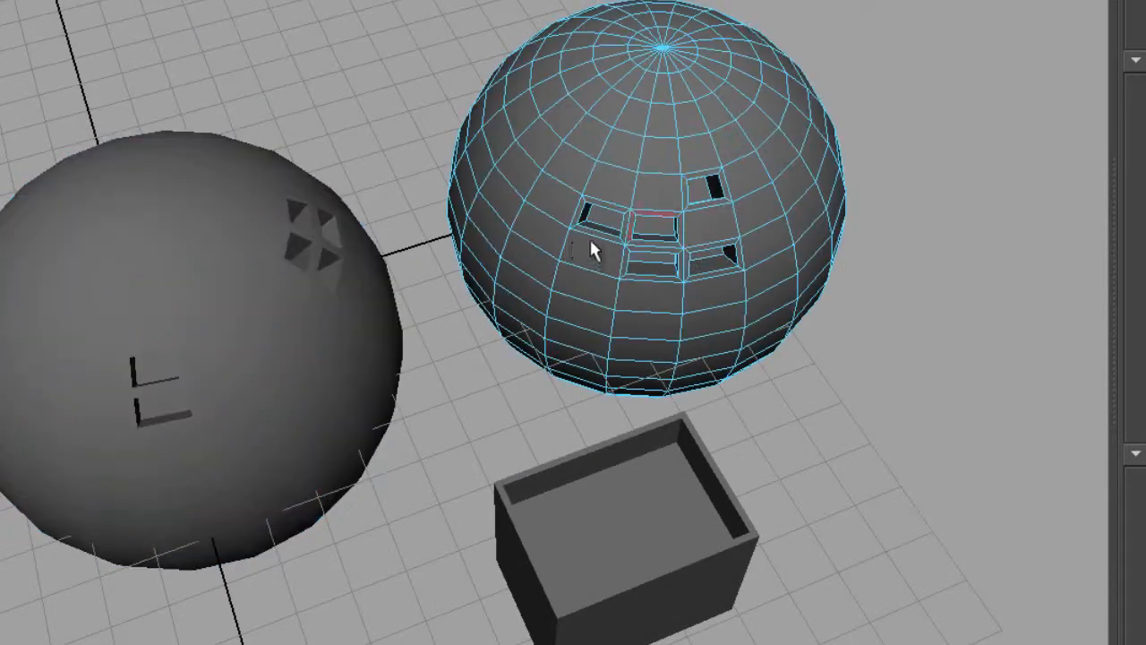
alt+drag(594, 248, 662, 218)
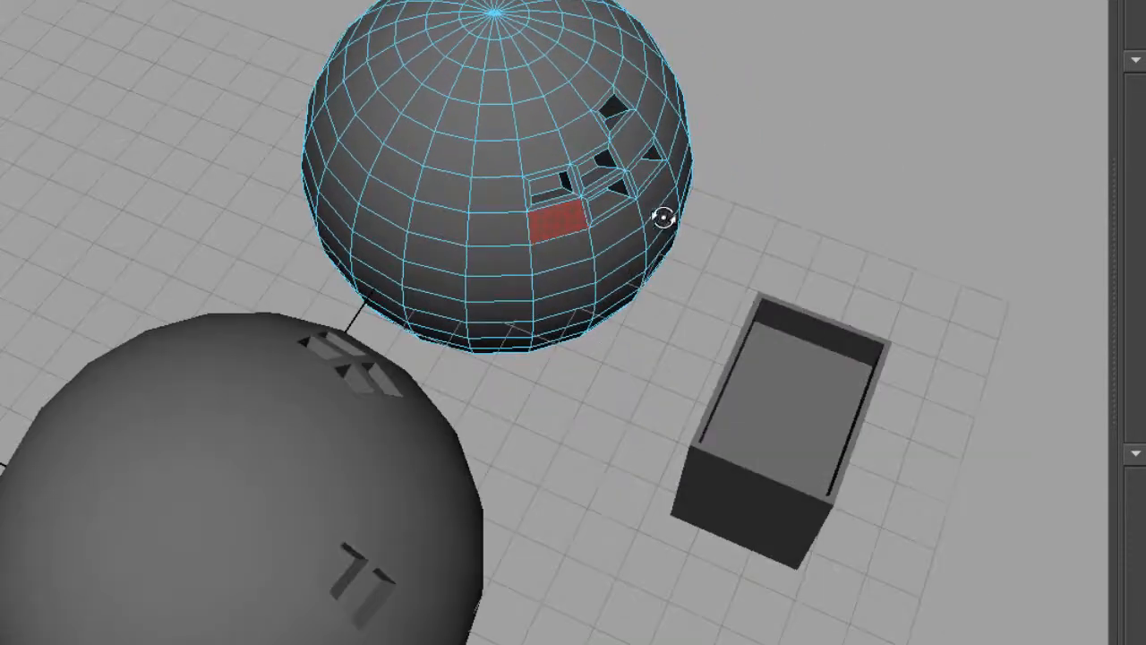
shift+click(428, 188)
shift+click(428, 211)
shift+click(375, 200)
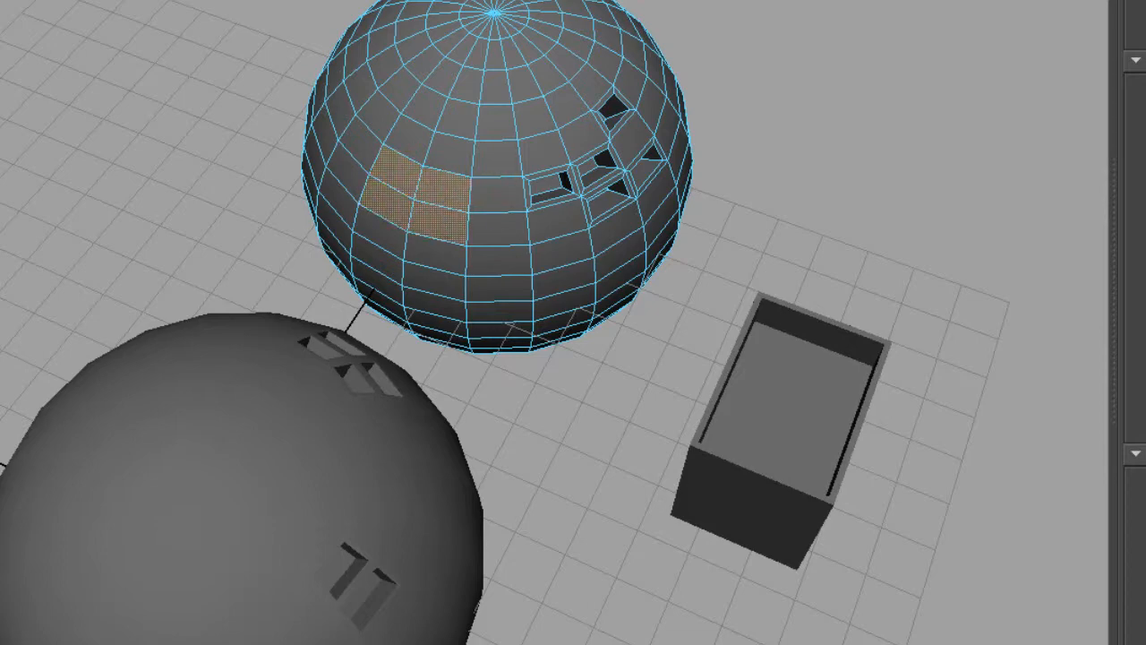
- Inset the duplicate sphere's four selected faces with an offset of 0.1, extrude them again inward and exit the extrude
key(ctrl+e)
alt+drag(453, 296, 437, 295)
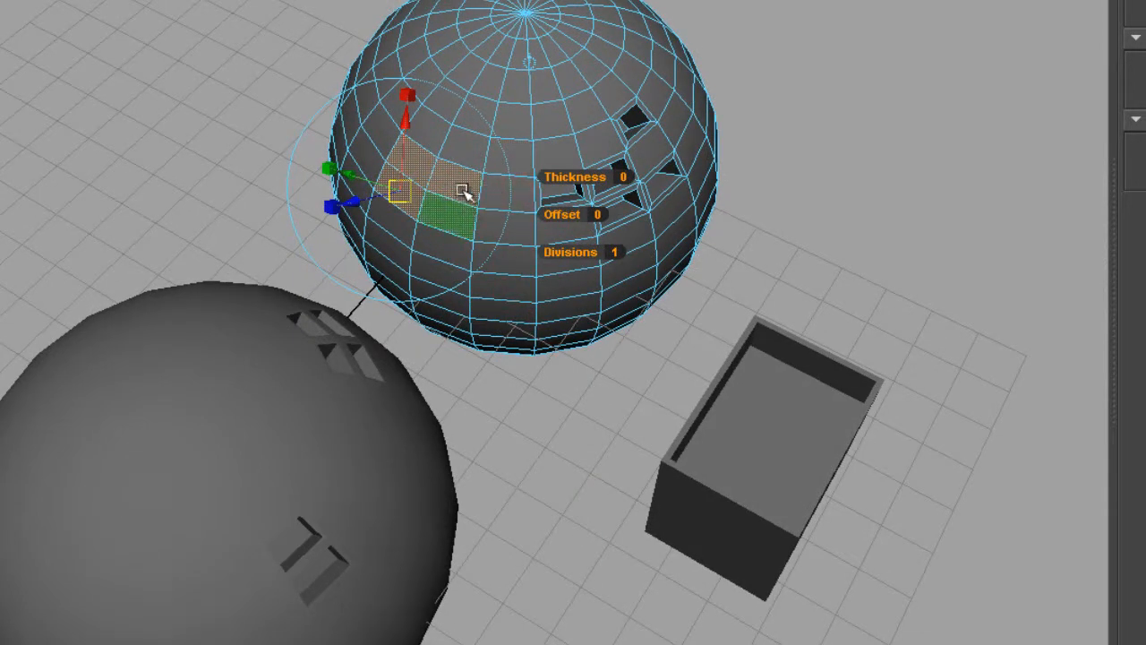
drag(571, 216, 525, 236)
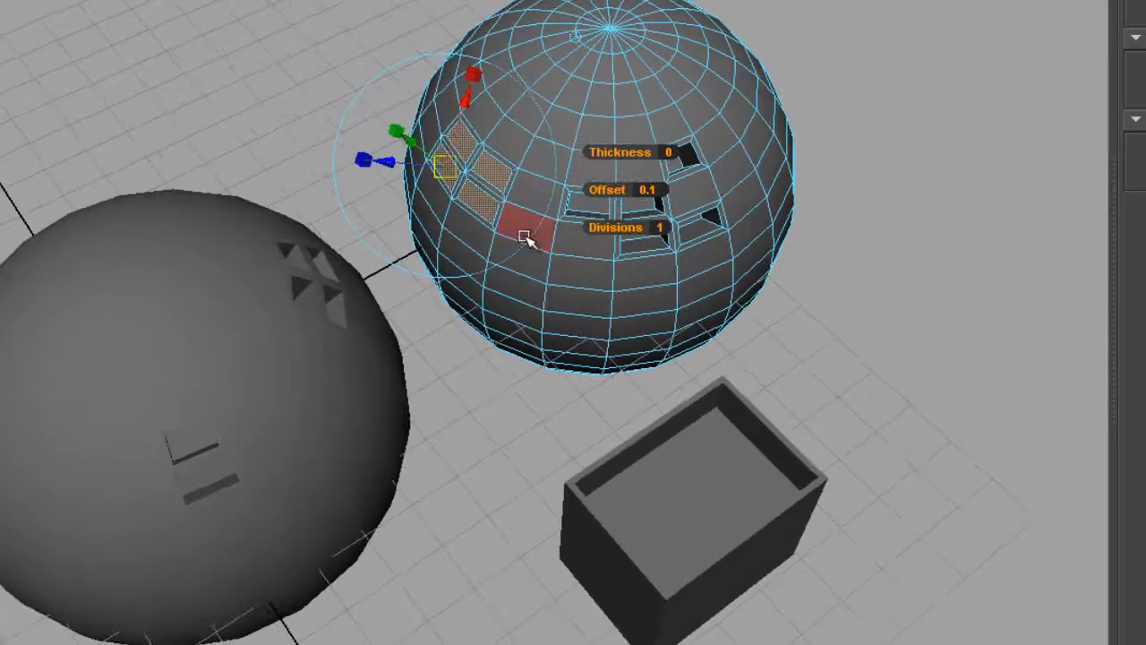
key(g)
drag(388, 161, 403, 162)
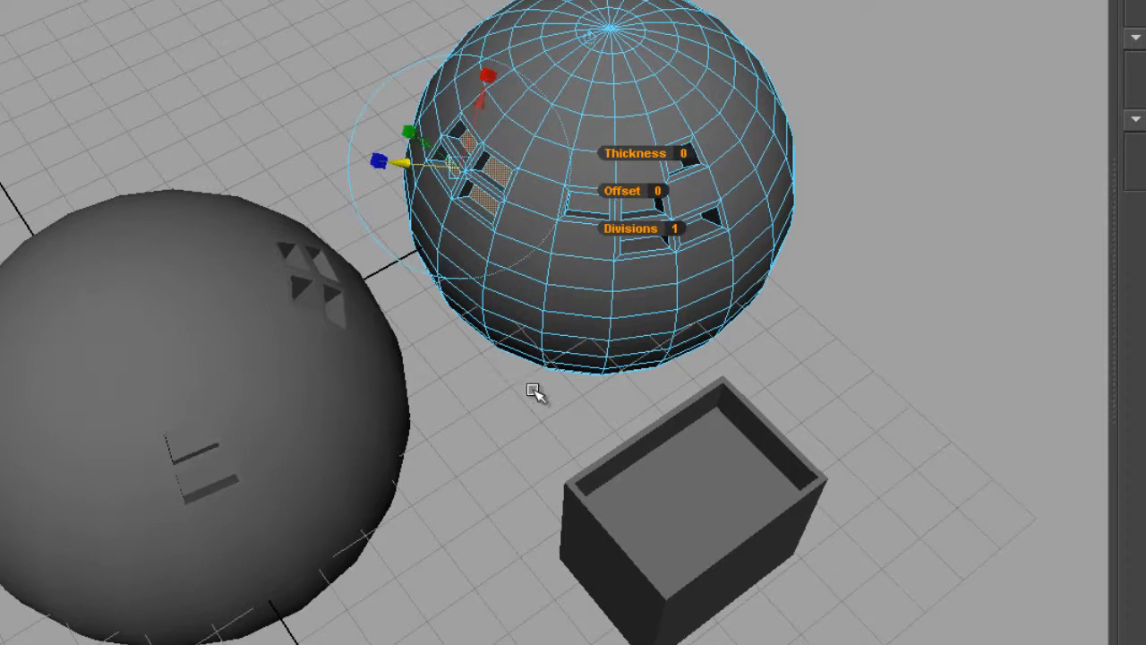
alt+drag(534, 391, 468, 360)
key(q)
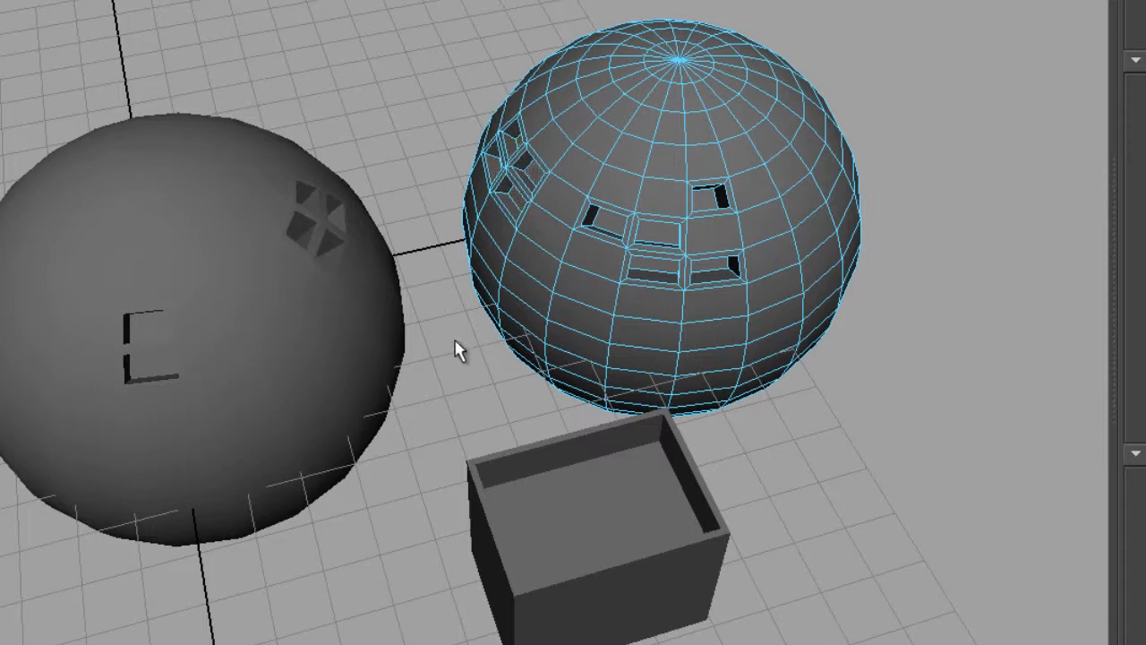
- Return the duplicate sphere to object mode and select both spheres as whole objects
right_drag(548, 204, 603, 181)
alt+drag(602, 181, 385, 291)
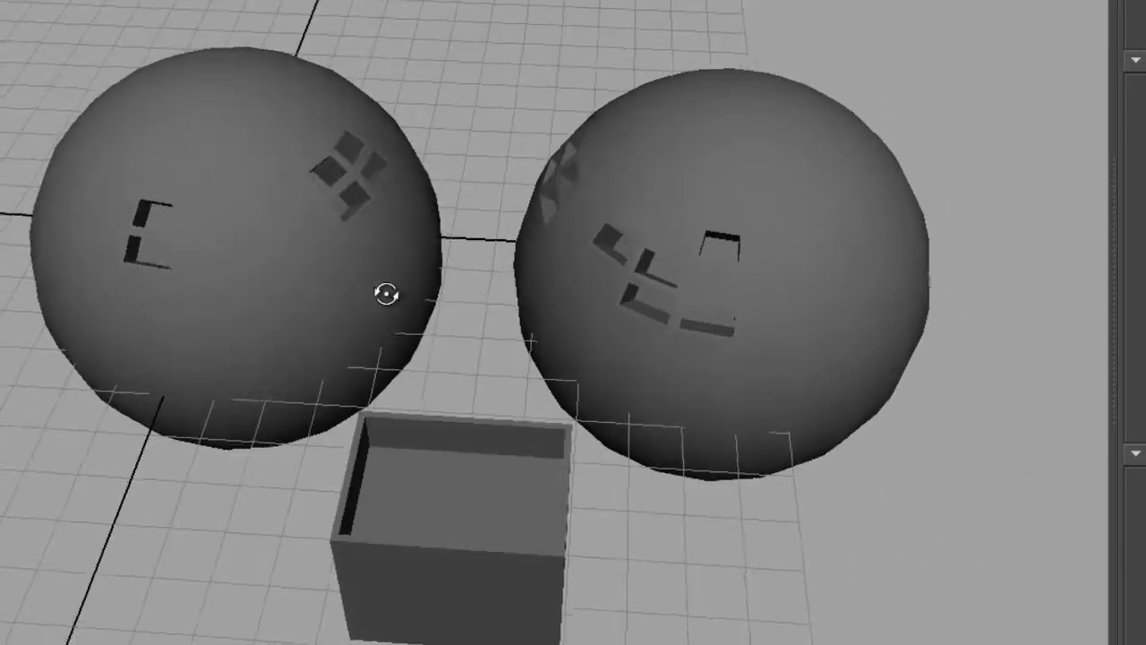
click(376, 317)
click(701, 220)
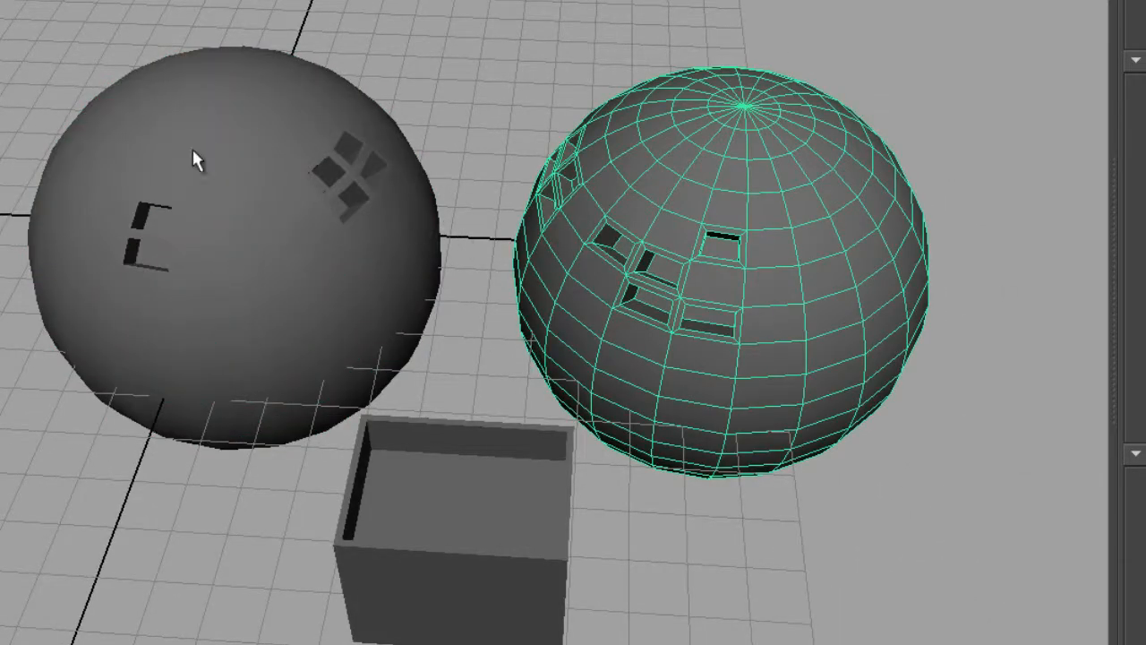
shift+click(218, 167)
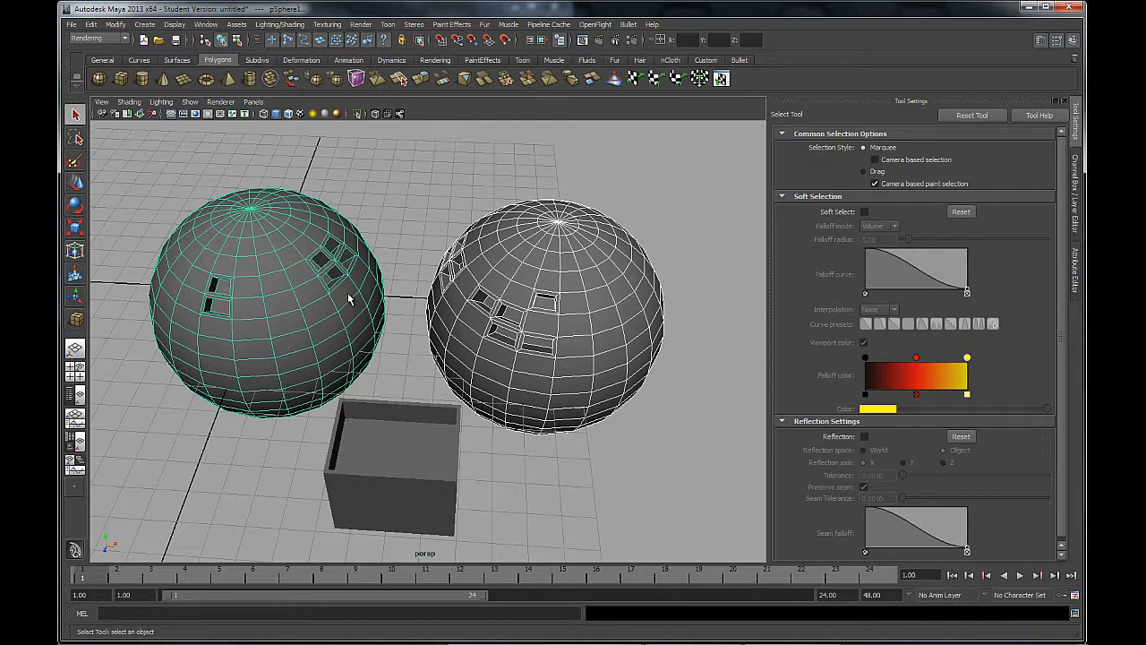
- Select the original sphere on its own and add the duplicate sphere to the selection
alt+drag(461, 317, 531, 321)
click(466, 340)
alt+drag(374, 279, 395, 287)
alt+right_drag(520, 363, 346, 268)
alt+middle_drag(415, 328, 433, 300)
alt+drag(431, 299, 474, 319)
click(473, 320)
alt+drag(455, 447, 446, 456)
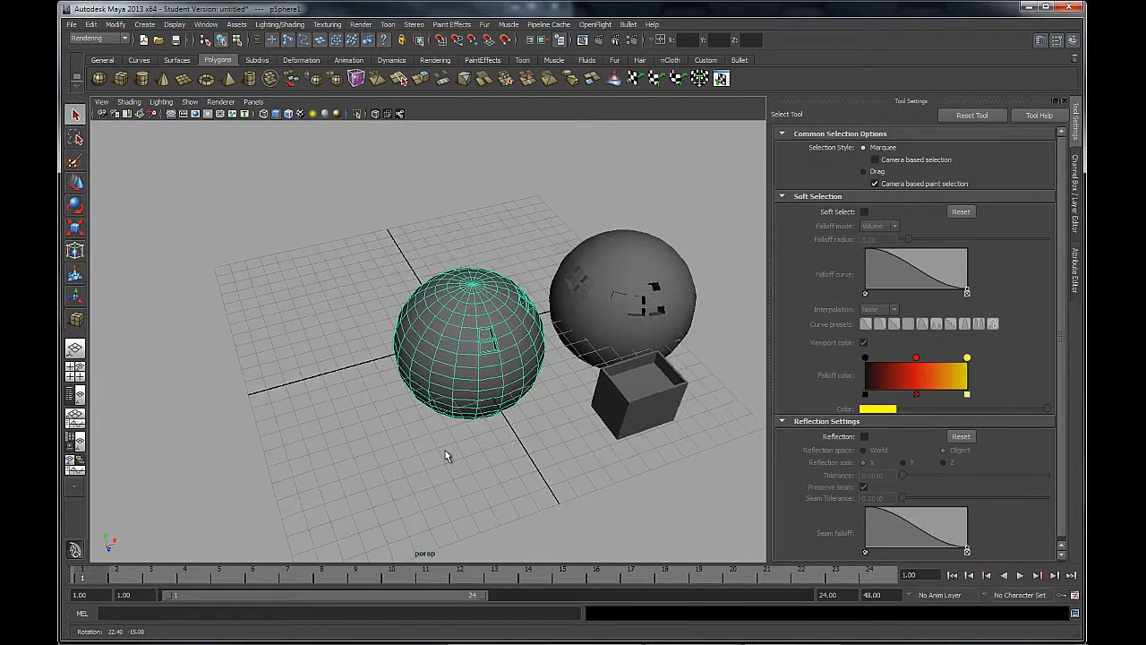
alt+middle_drag(481, 430, 414, 389)
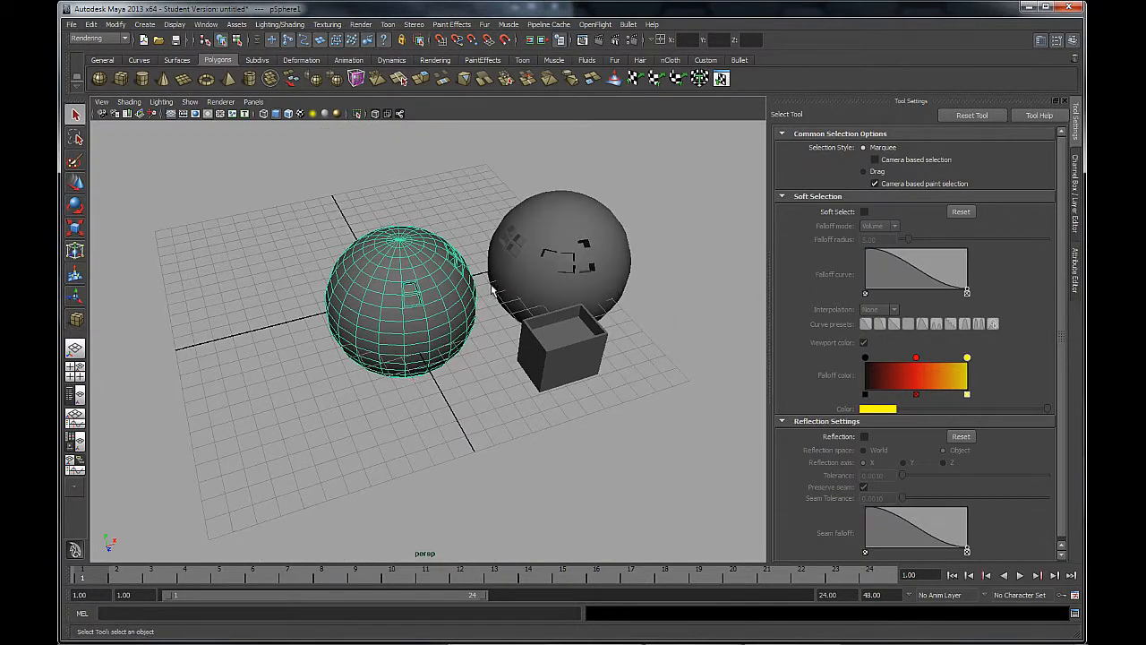
shift+click(571, 260)
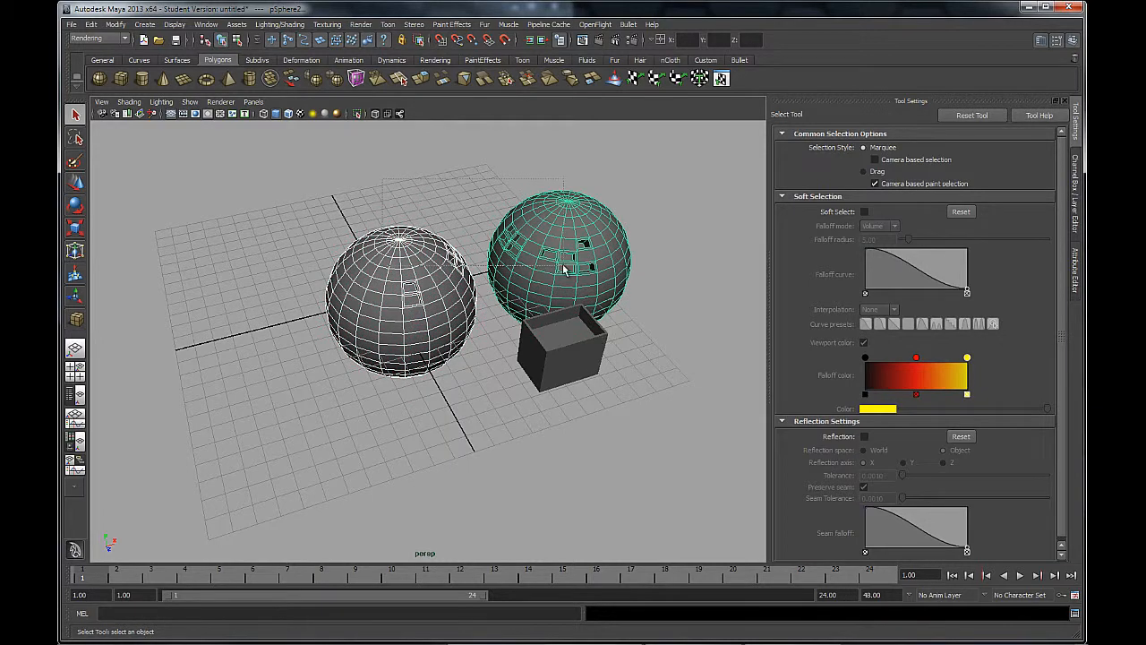
- Clear the selection, marquee-select the duplicate sphere and the cube, and add the original sphere with another marquee
click(660, 429)
drag(575, 217, 629, 372)
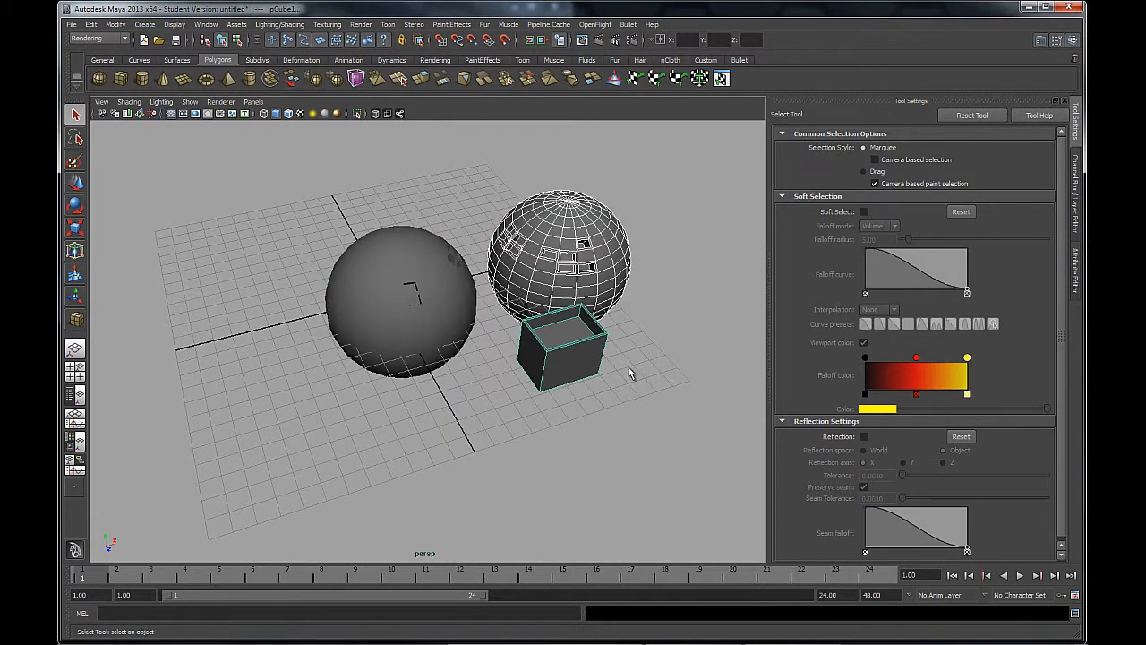
drag(624, 333, 439, 319)
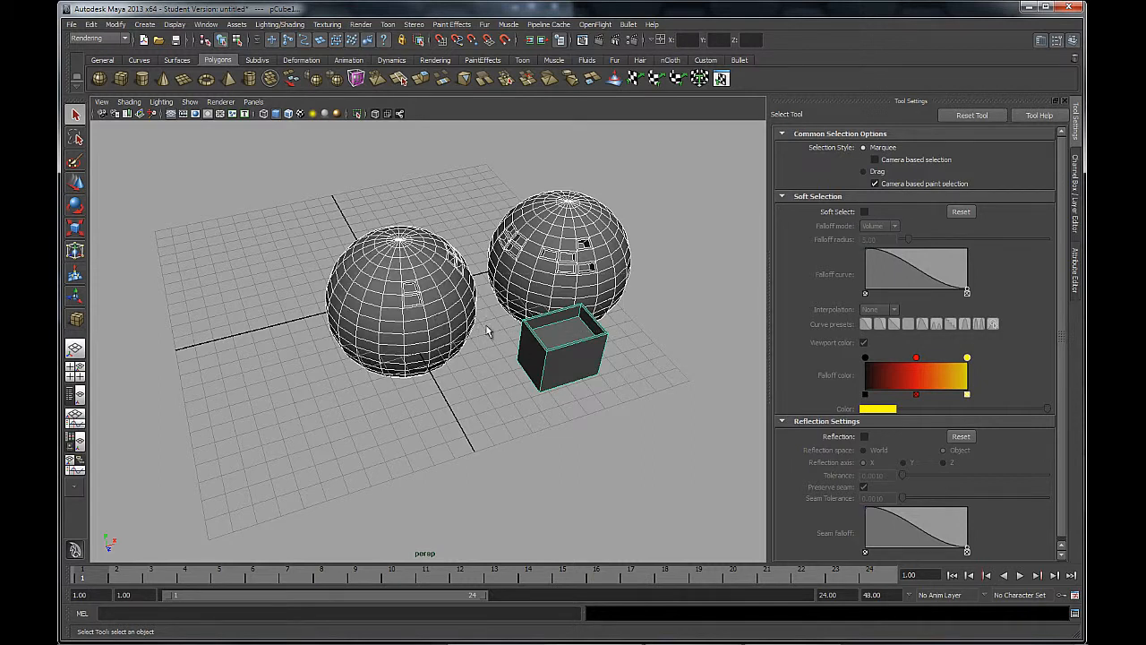
- Marquee-select both spheres and the cube, take the cube and duplicate sphere out of the selection, and marquee them back in
click(400, 456)
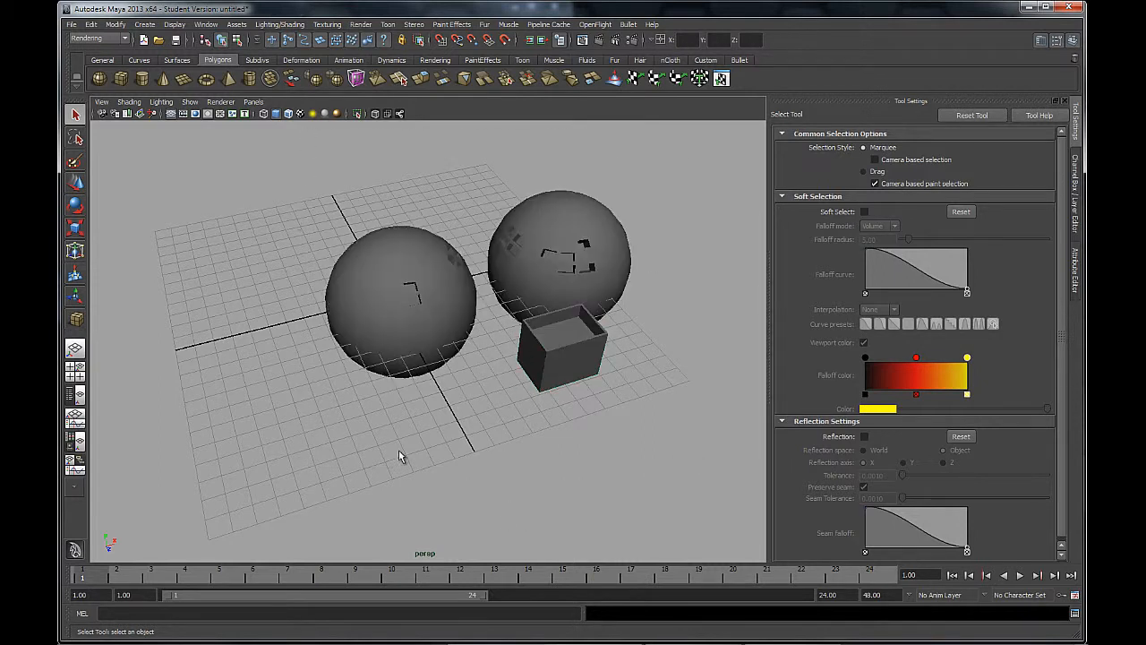
drag(324, 170, 599, 493)
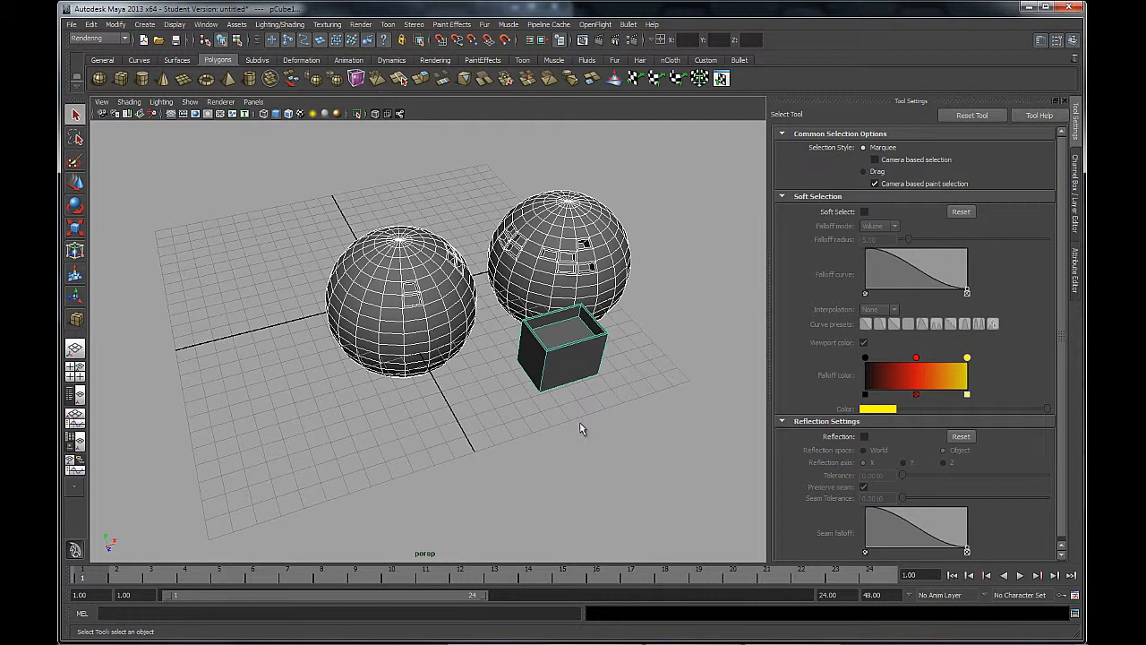
shift+click(564, 379)
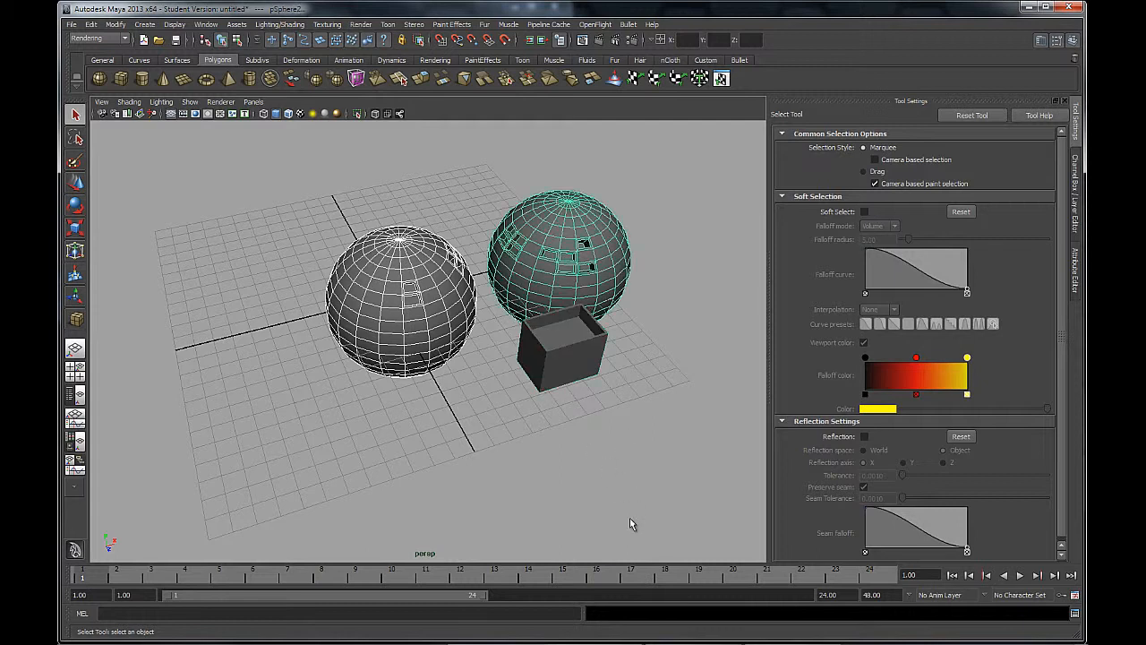
shift+click(608, 245)
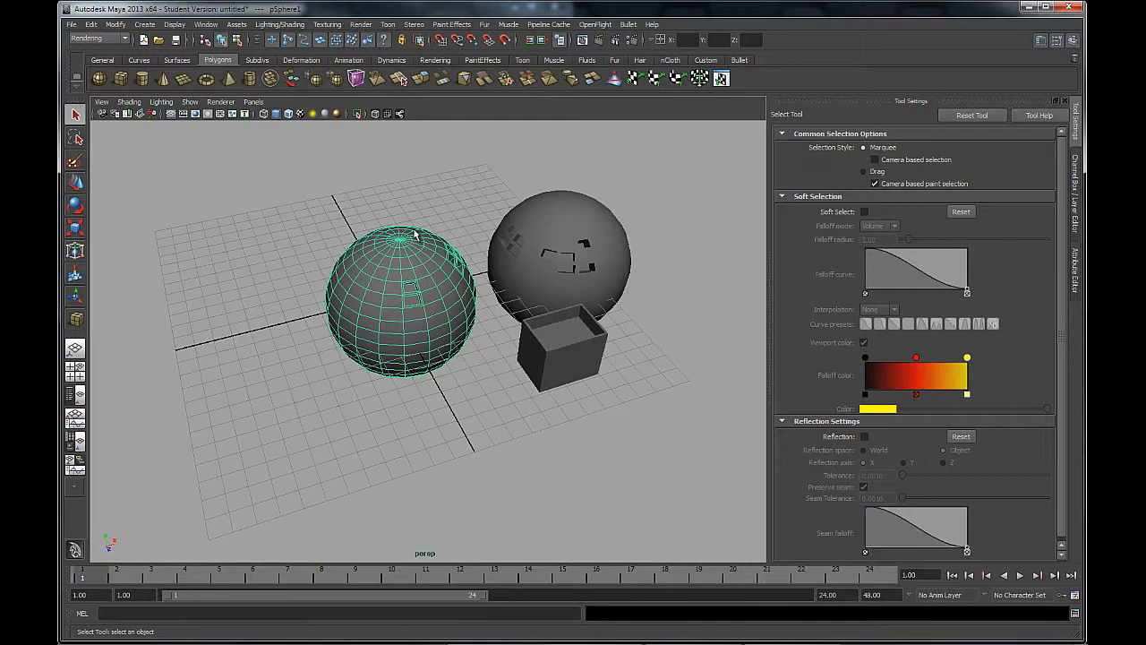
shift+drag(544, 299, 517, 335)
alt+drag(310, 235, 315, 315)
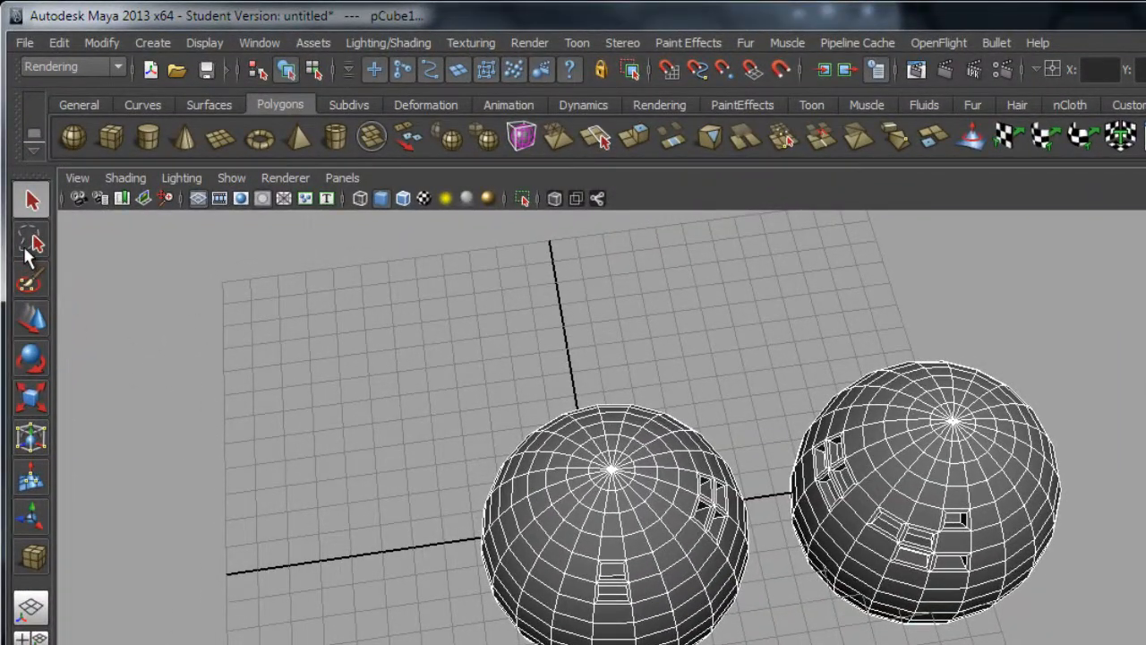
- Clear the selection and use the Lasso tool to select both spheres and the cube with one freehand loop
click(80, 258)
click(34, 240)
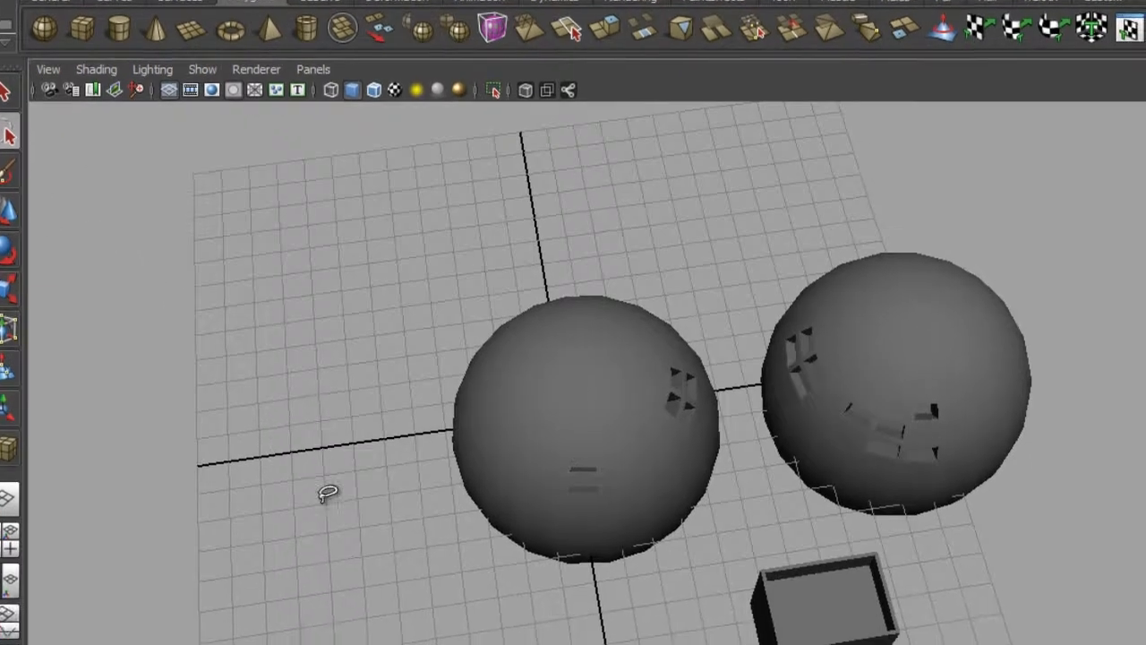
mouse_move(421, 602)
mouse_down()
mouse_move(572, 390)
mouse_move(707, 417)
mouse_up()
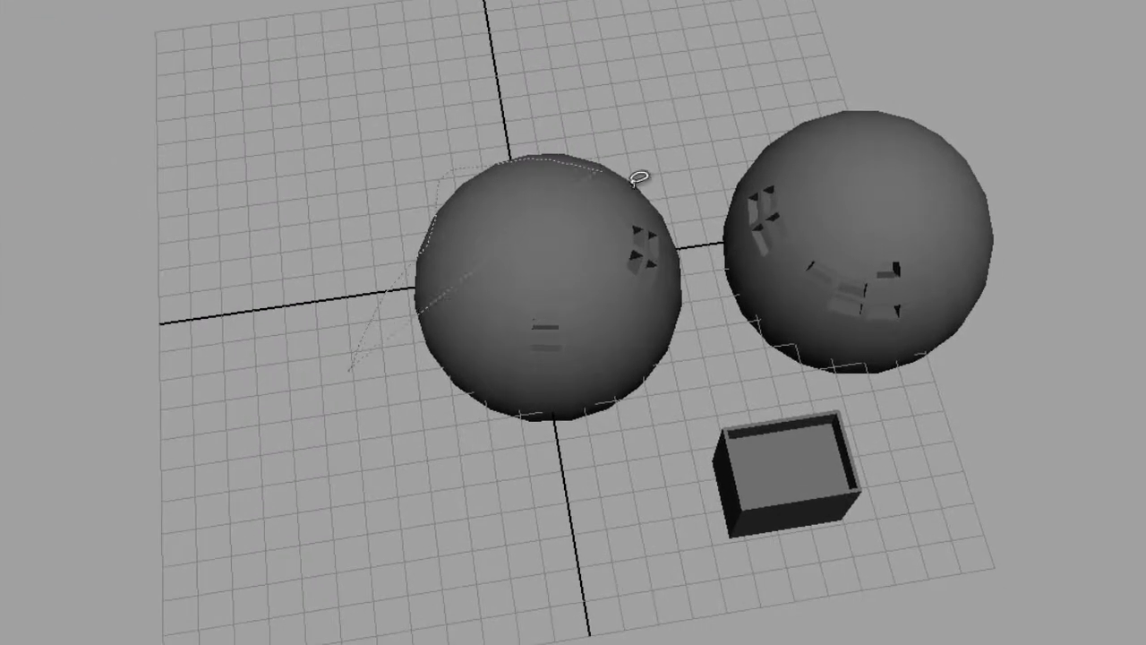
mouse_move(638, 177)
mouse_down()
mouse_move(686, 230)
mouse_move(654, 429)
mouse_up()
mouse_move(817, 73)
mouse_down()
mouse_move(409, 198)
mouse_move(709, 281)
mouse_move(814, 265)
mouse_up()
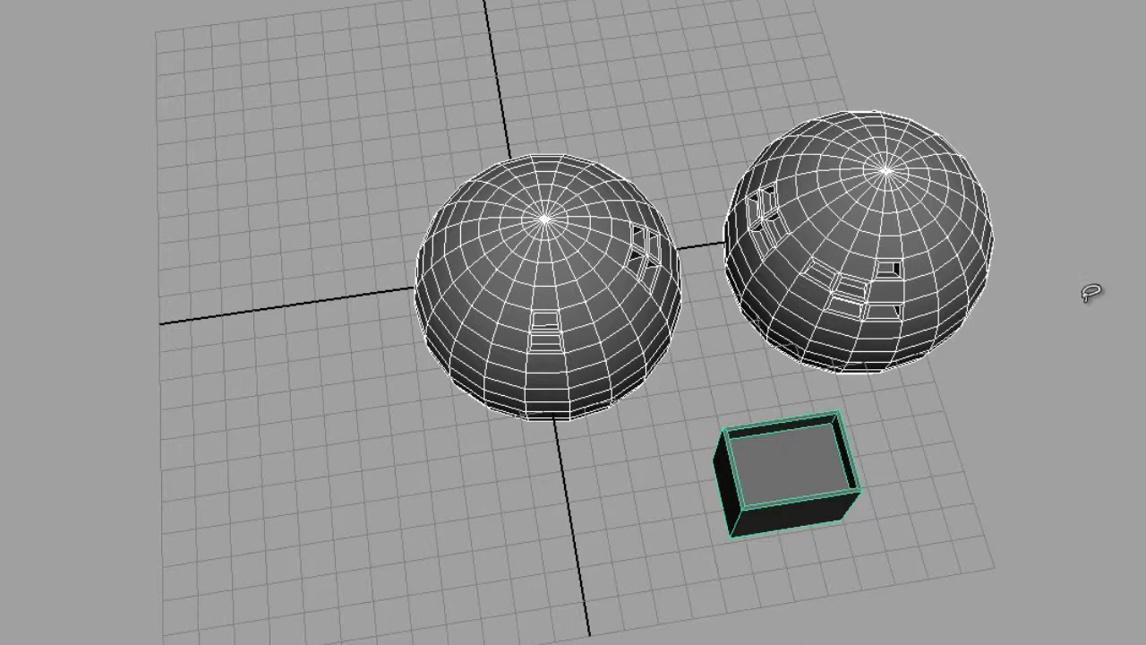
- Lasso around the two spheres to remove them from the selection, keeping only the cube selected
mouse_move(1094, 296)
mouse_down()
mouse_move(982, 294)
mouse_move(923, 412)
mouse_move(943, 492)
mouse_move(773, 573)
mouse_move(685, 543)
mouse_move(676, 136)
mouse_move(317, 484)
mouse_move(806, 644)
mouse_move(1069, 402)
mouse_move(1076, 347)
mouse_move(1058, 338)
mouse_up()
alt+middle_drag(905, 545, 750, 523)
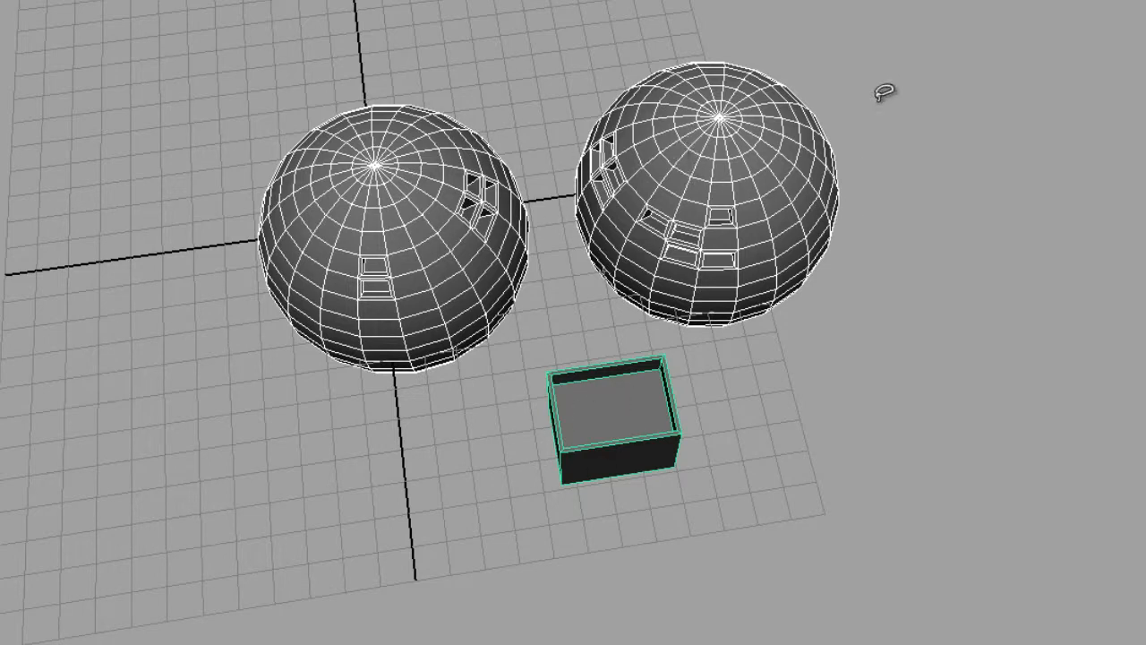
mouse_move(797, 15)
ctrl+mouse_down()
mouse_move(534, 181)
mouse_move(333, 87)
mouse_move(590, 4)
ctrl+mouse_up()
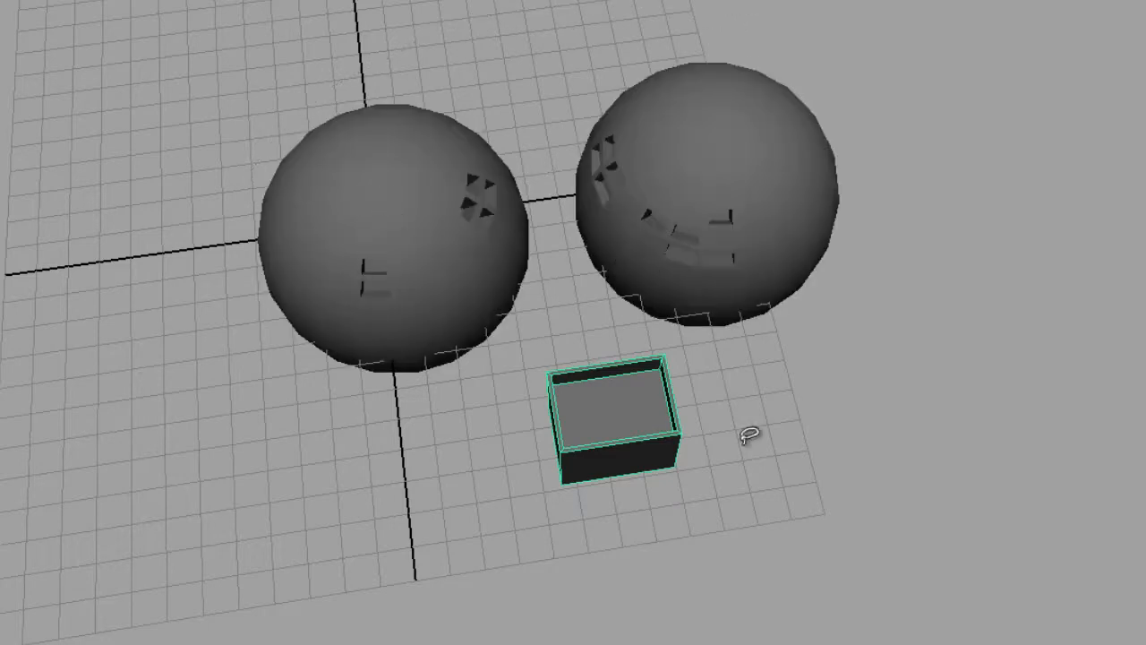
- Switch back to the Select tool and select only the original sphere
alt+middle_drag(750, 435, 843, 333)
alt+drag(811, 373, 790, 396)
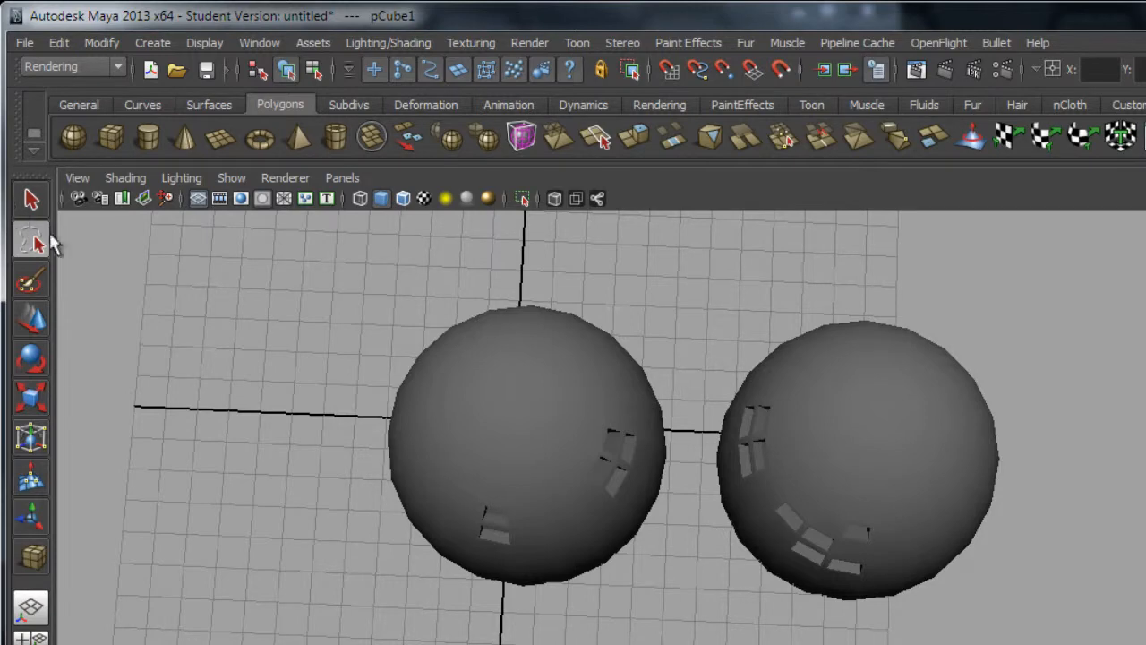
alt+drag(569, 638, 617, 637)
alt+middle_drag(617, 638, 711, 627)
scroll(608, 616, up, 4)
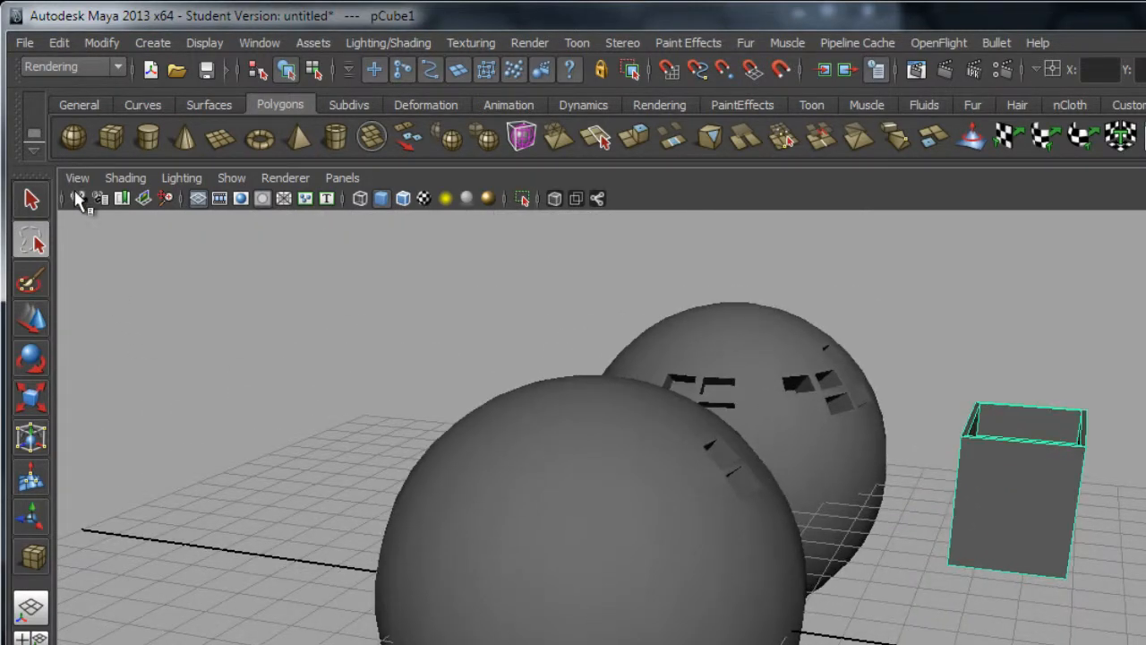
click(31, 199)
click(569, 615)
alt+middle_drag(615, 588, 654, 591)
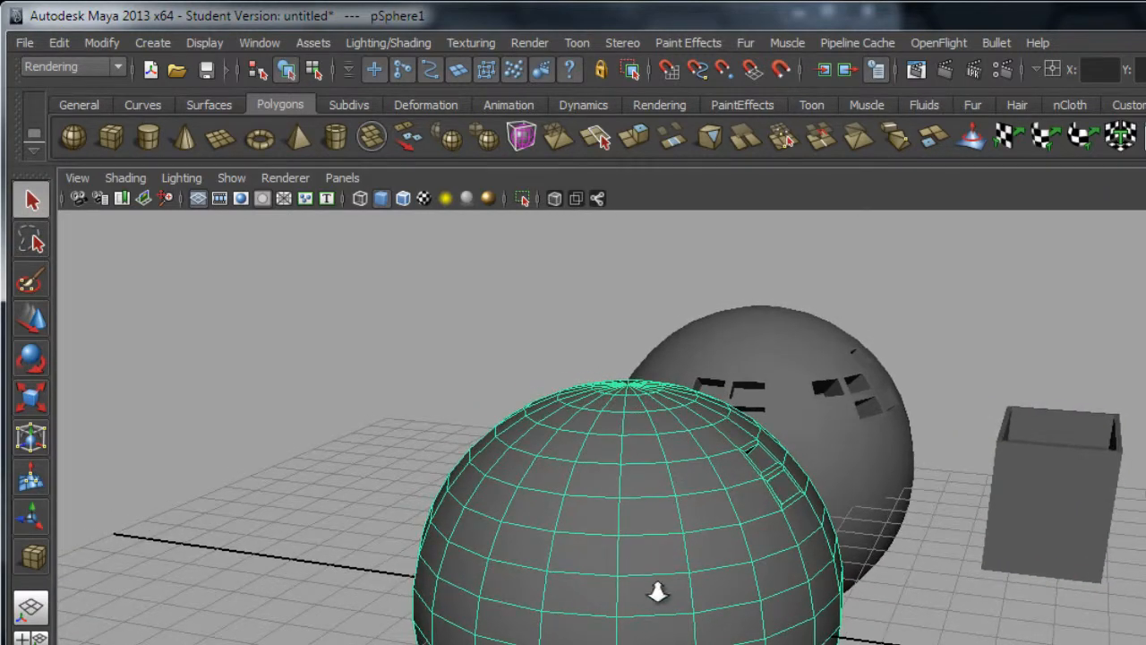
scroll(645, 591, up, 2)
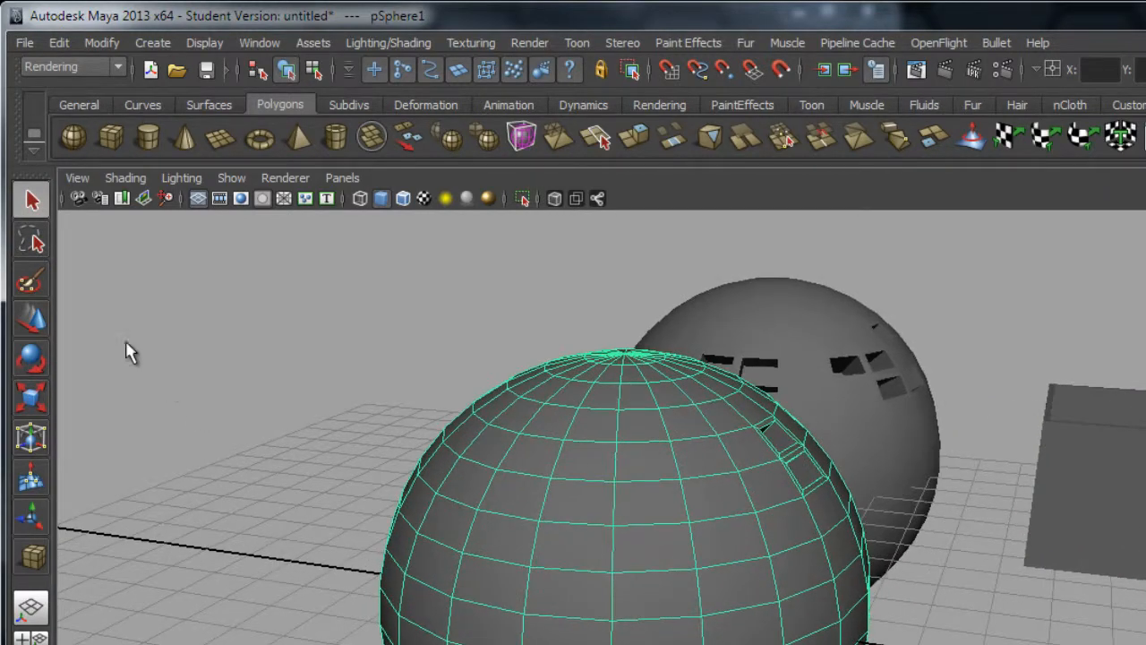
- Put the original sphere in face mode and paint a block of selected faces on its front with the Paint Selection Tool
click(32, 286)
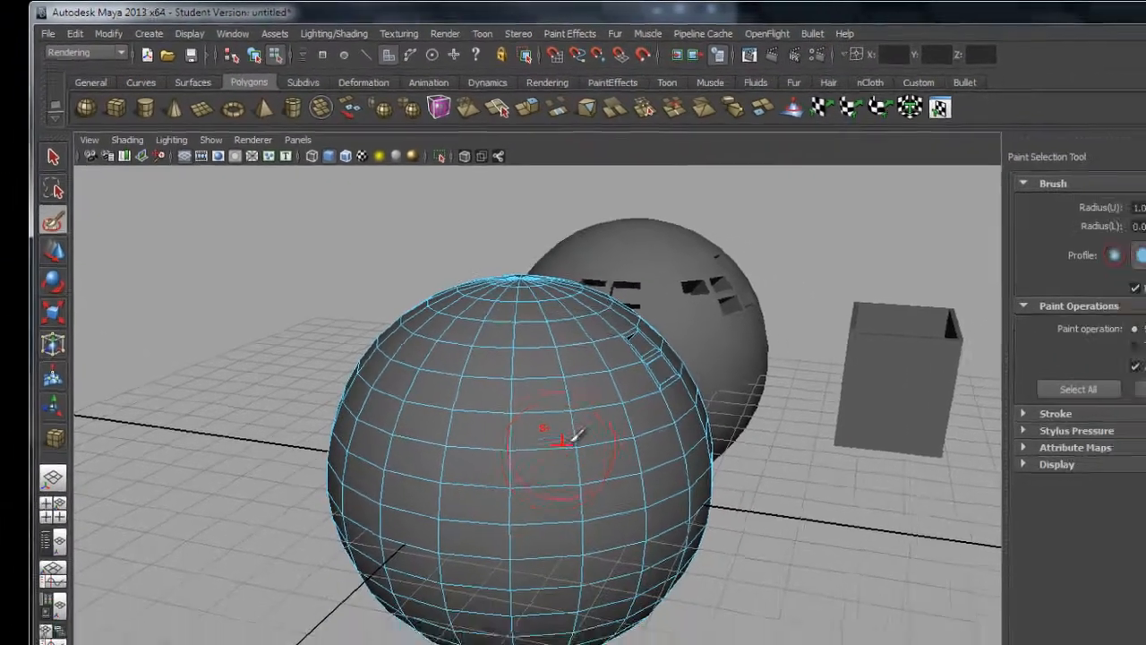
scroll(425, 327, up, 4)
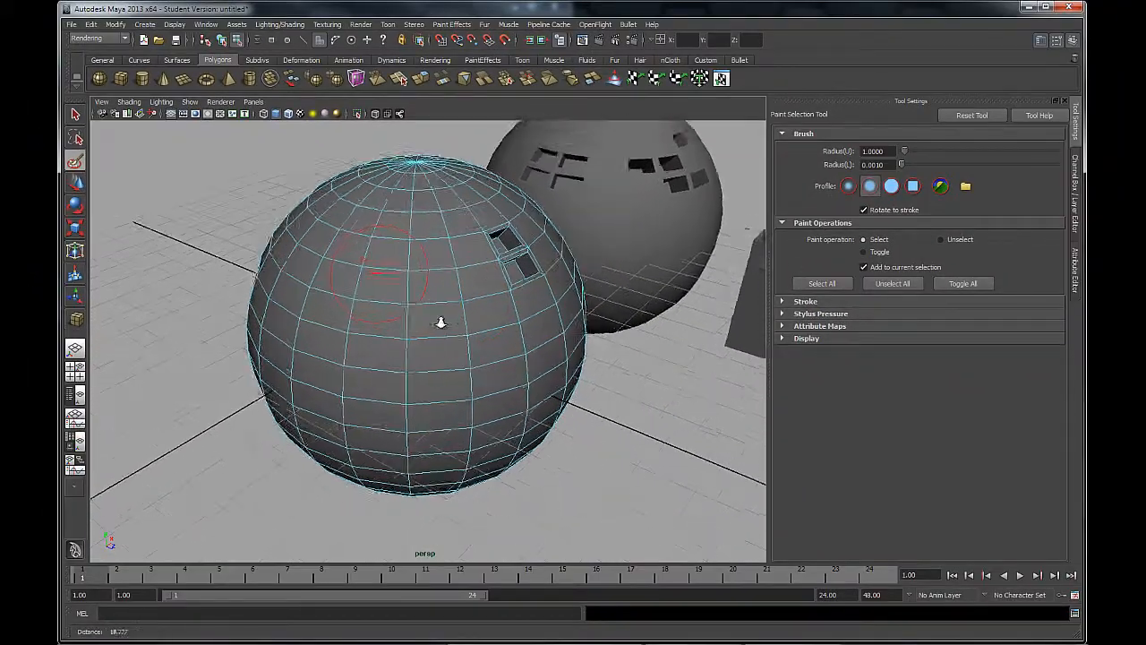
scroll(421, 307, down, 1)
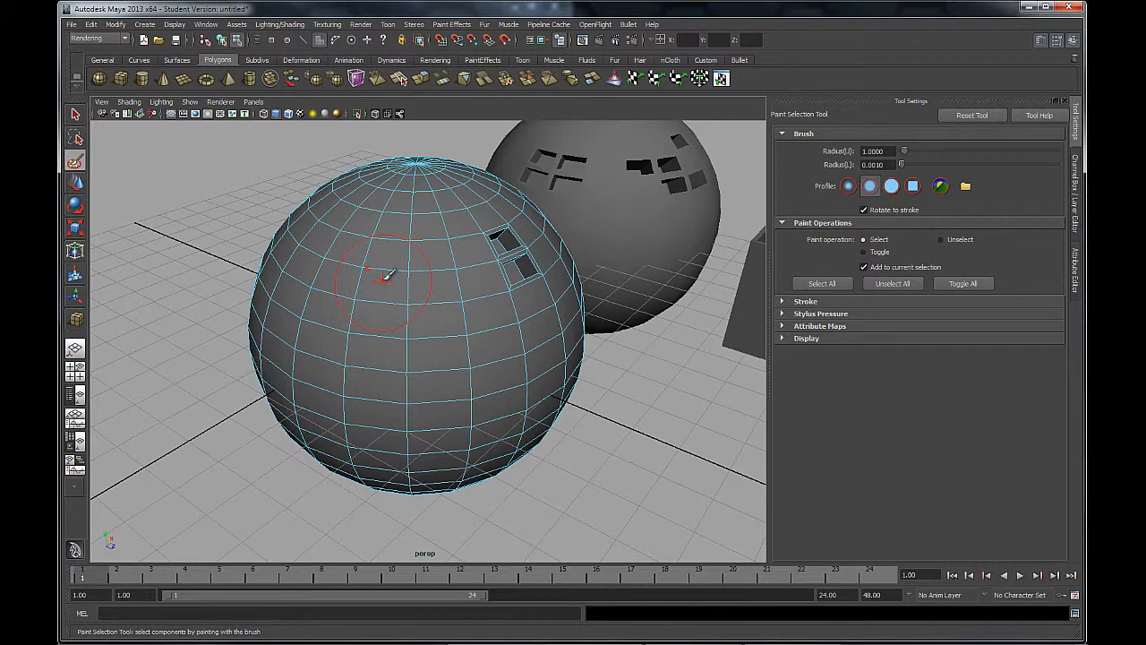
mouse_move(387, 274)
mouse_down()
mouse_move(388, 342)
mouse_move(438, 351)
mouse_move(430, 236)
mouse_move(383, 224)
mouse_move(342, 253)
mouse_move(335, 361)
mouse_move(376, 369)
mouse_up()
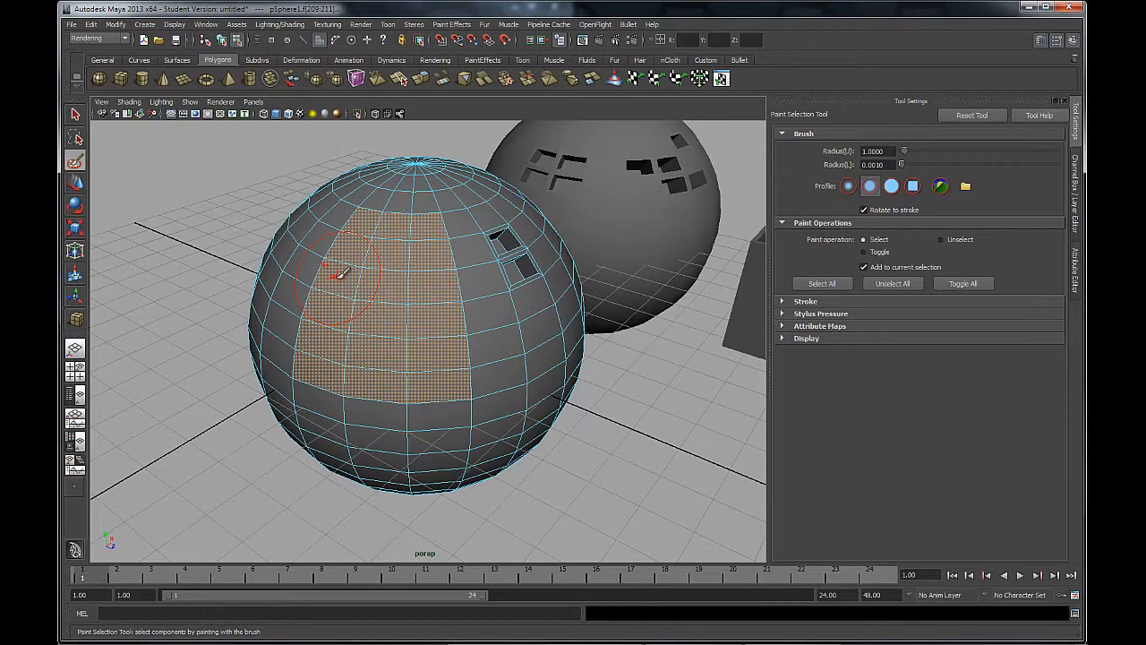
- Paint-select more faces on another side of the original sphere and unpaint the column of faces in the middle
alt+drag(357, 304, 412, 305)
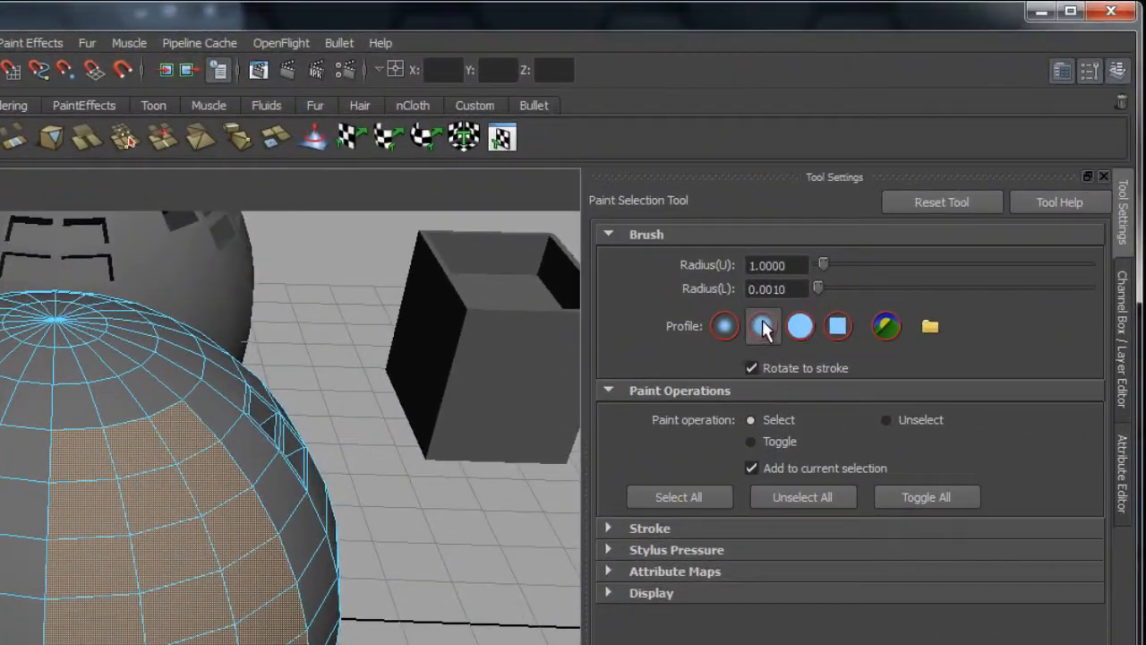
click(764, 328)
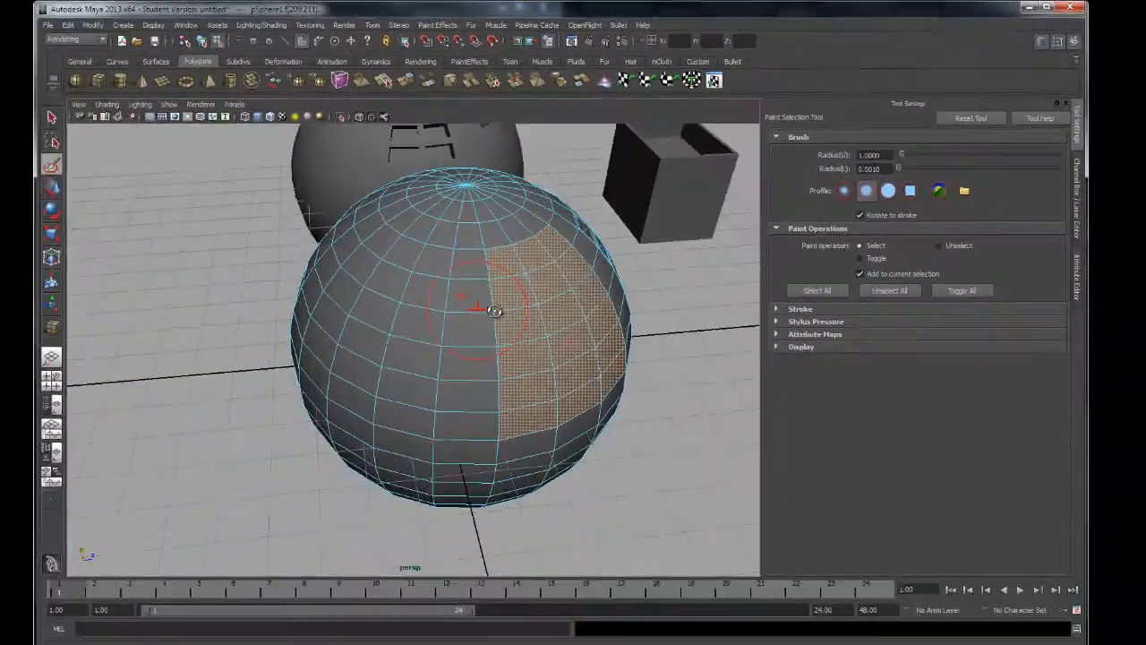
alt+drag(494, 311, 514, 305)
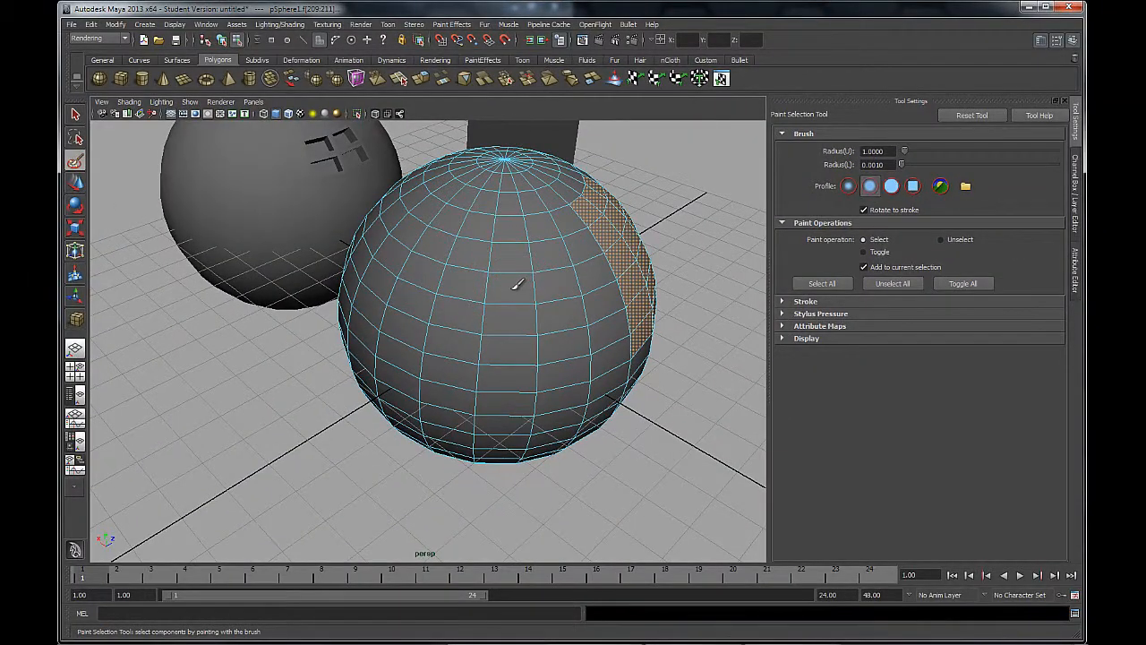
click(517, 285)
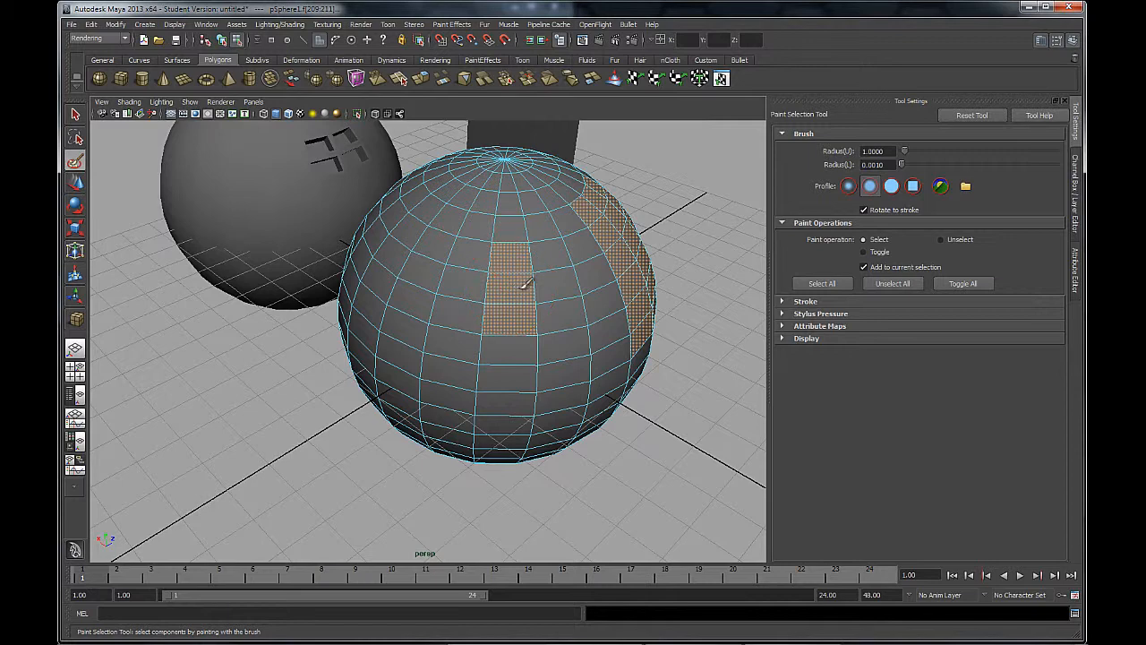
drag(536, 283, 543, 283)
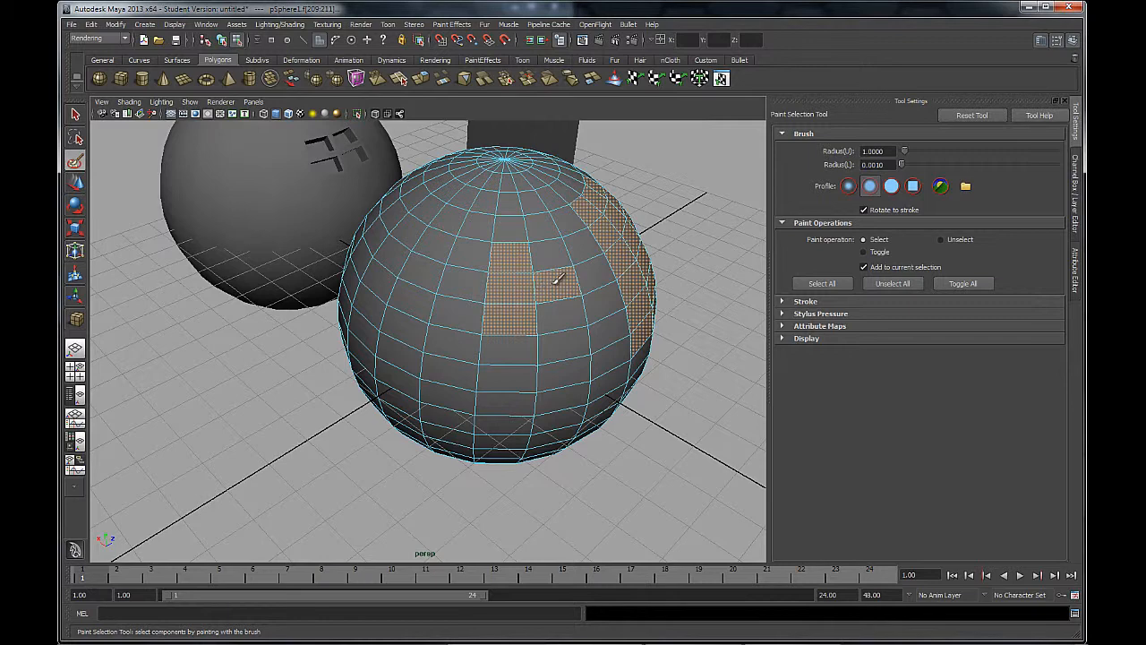
mouse_move(555, 279)
mouse_down()
mouse_move(546, 224)
mouse_move(483, 224)
mouse_move(448, 349)
mouse_move(524, 340)
mouse_up()
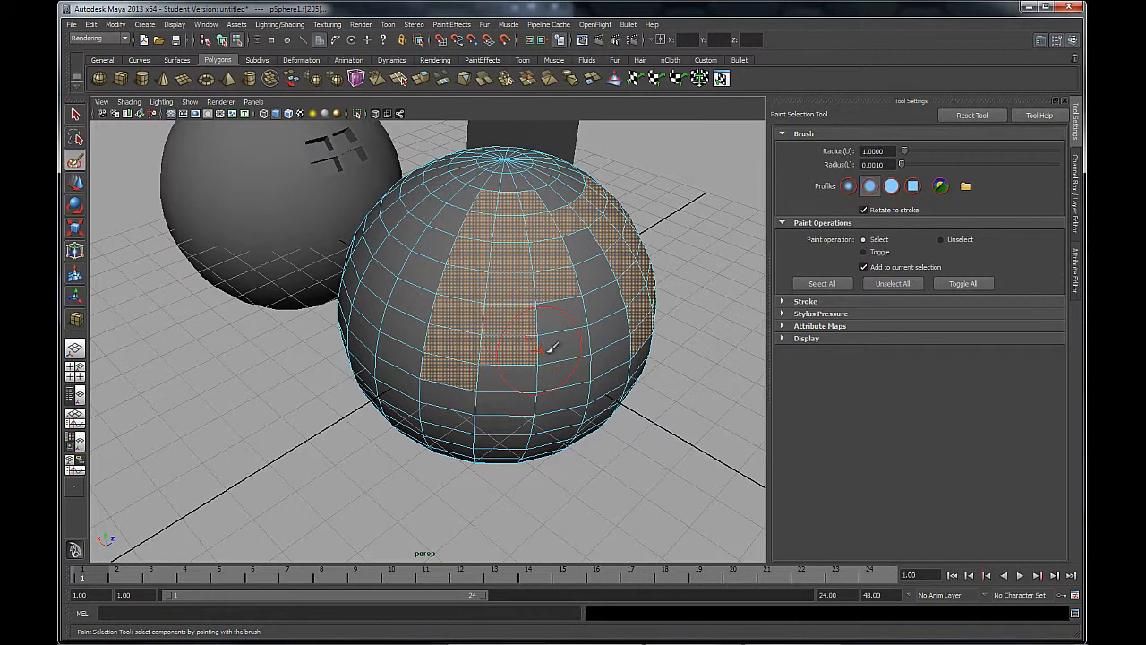
mouse_move(545, 335)
ctrl+mouse_down()
mouse_move(519, 340)
mouse_move(526, 231)
mouse_move(524, 279)
ctrl+mouse_up()
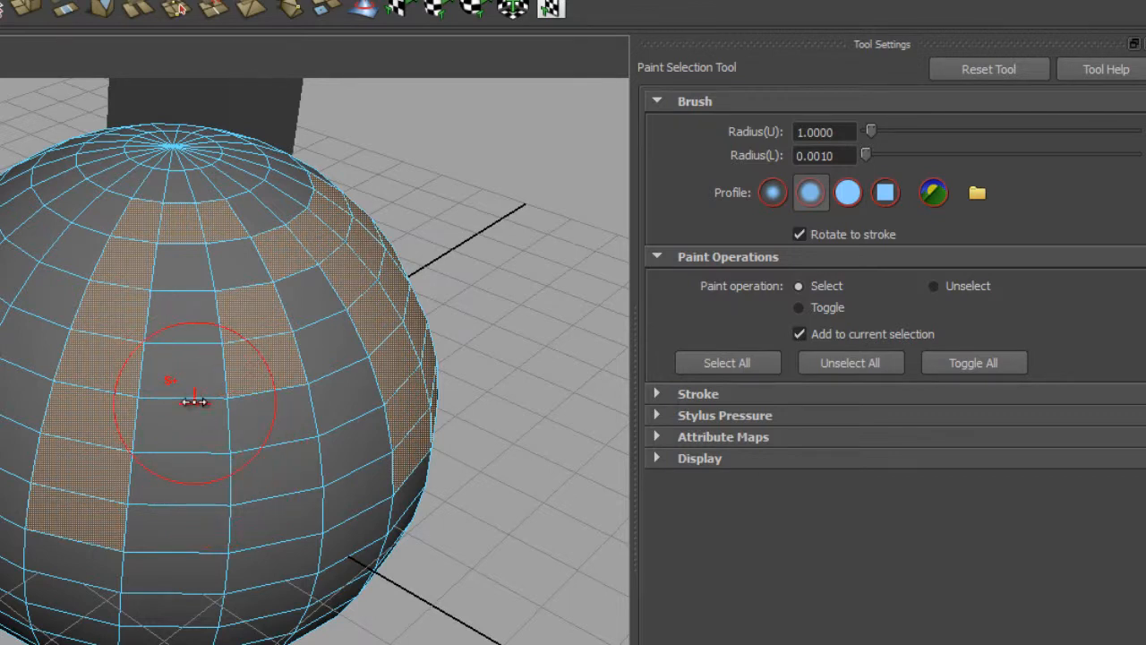
- Shrink the brush radius to about 0.14, paint-select triangular faces around the sphere's top pole and unselect individual ones
mouse_move(194, 401)
mouse_down()
mouse_move(167, 396)
mouse_move(238, 404)
mouse_move(126, 389)
mouse_up()
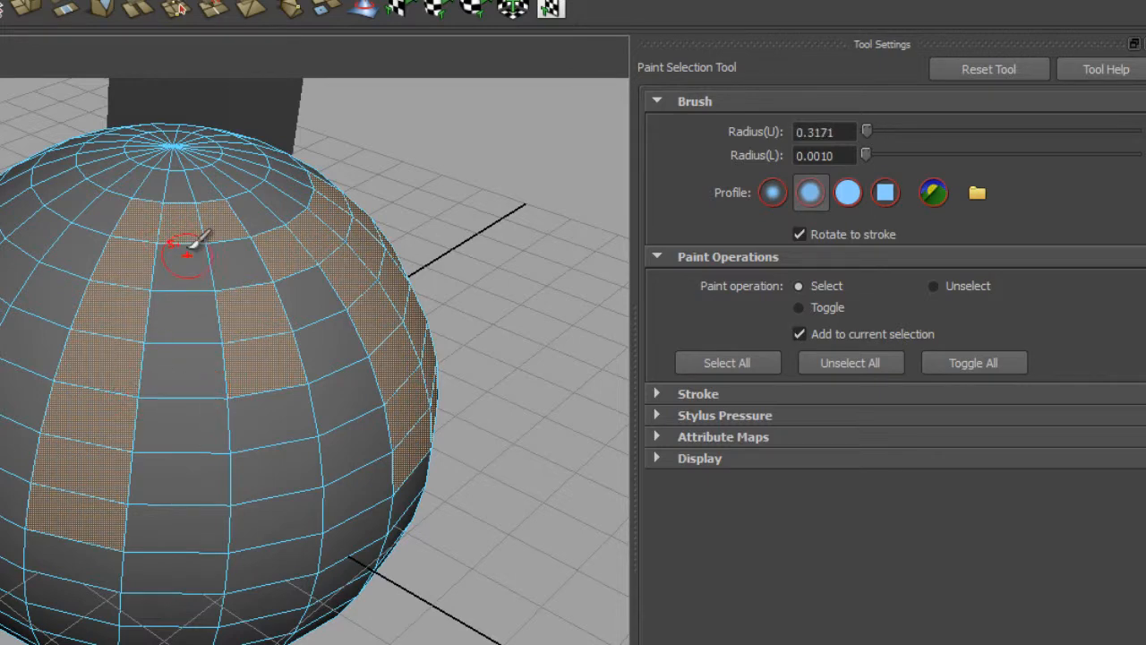
mouse_move(171, 328)
alt+mouse_down()
mouse_move(153, 376)
mouse_move(212, 537)
mouse_move(256, 491)
alt+mouse_up()
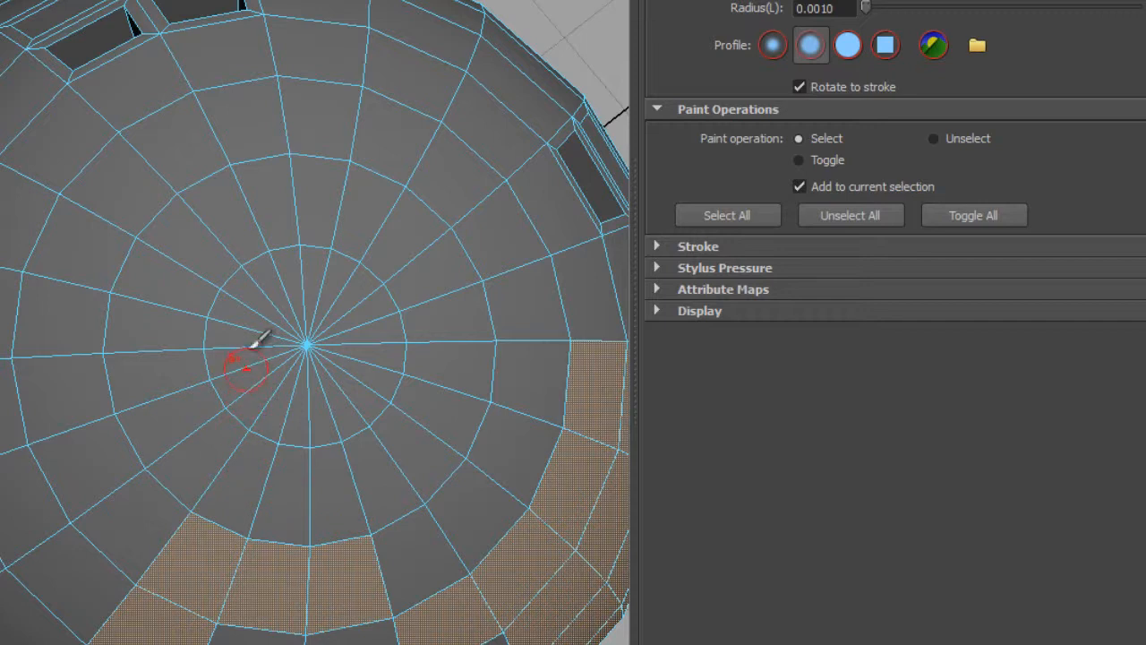
mouse_move(271, 298)
mouse_down()
mouse_move(266, 320)
mouse_move(292, 285)
mouse_move(337, 266)
mouse_up()
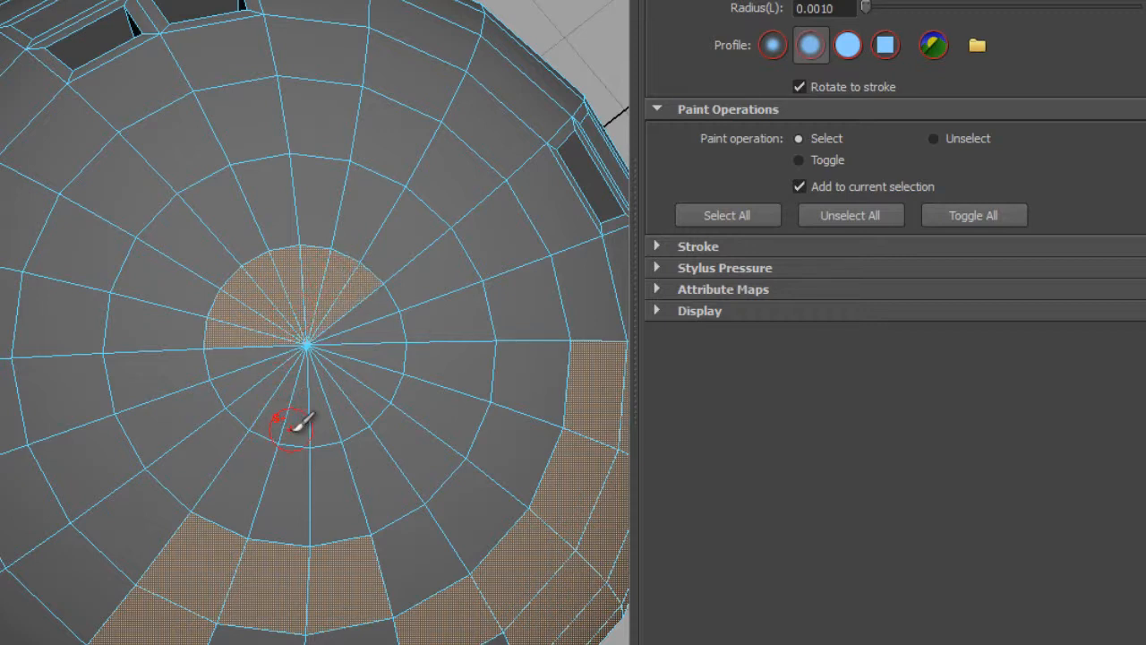
ctrl+click(296, 271)
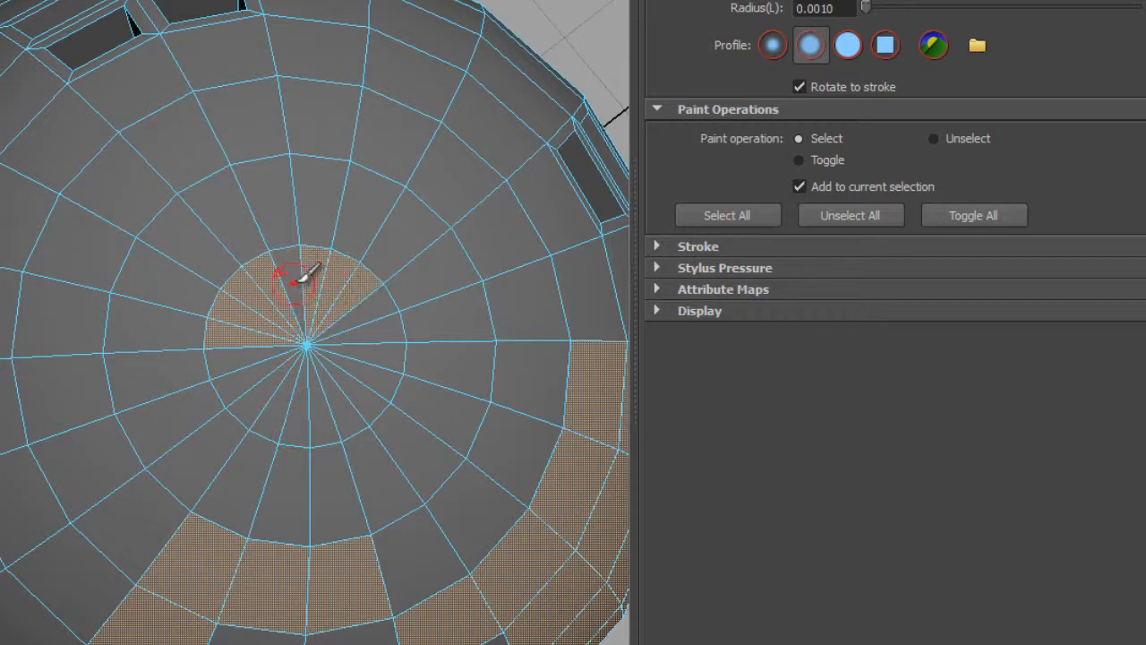
ctrl+click(350, 271)
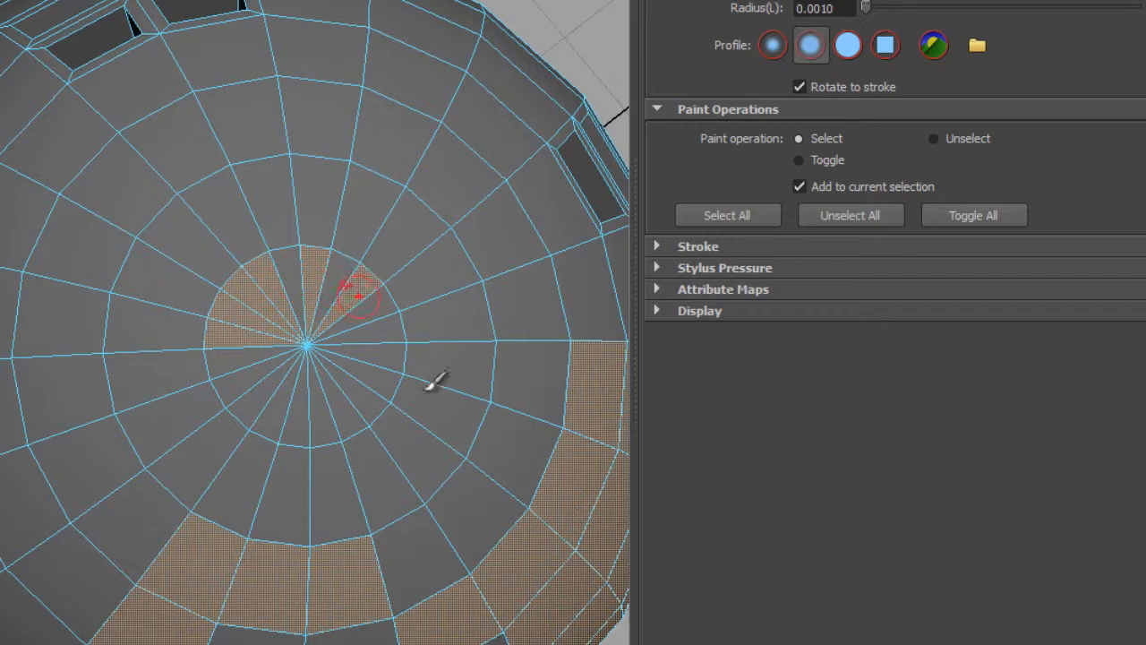
- Return the original sphere to object mode and select the cube with the Select tool
alt+drag(370, 504, 116, 439)
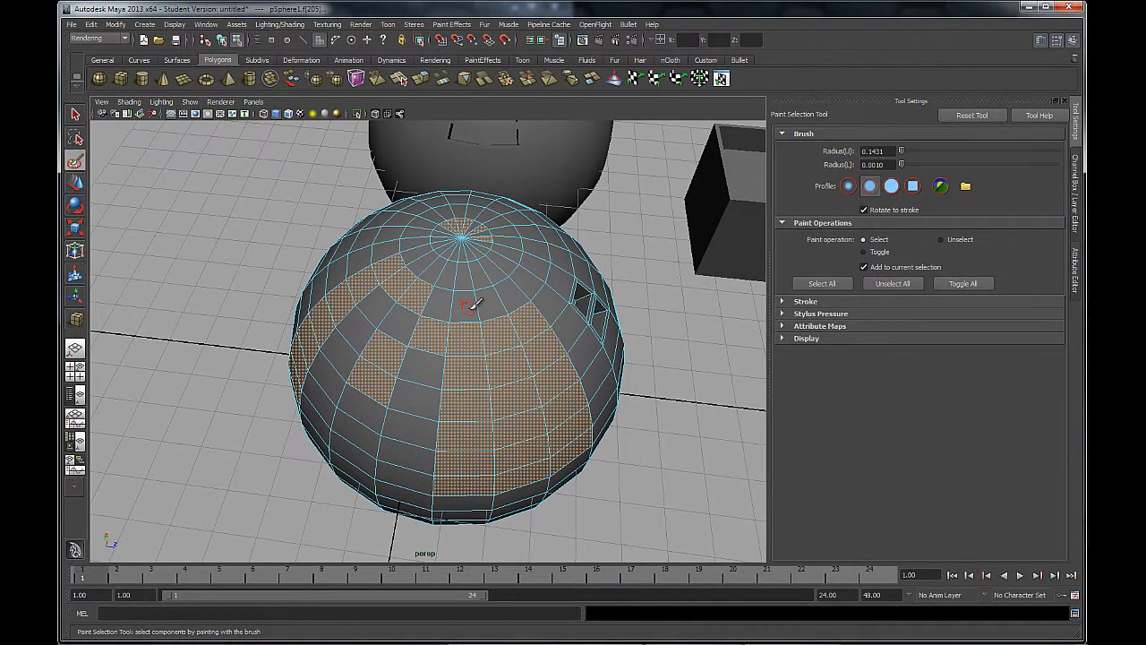
right_drag(470, 305, 494, 291)
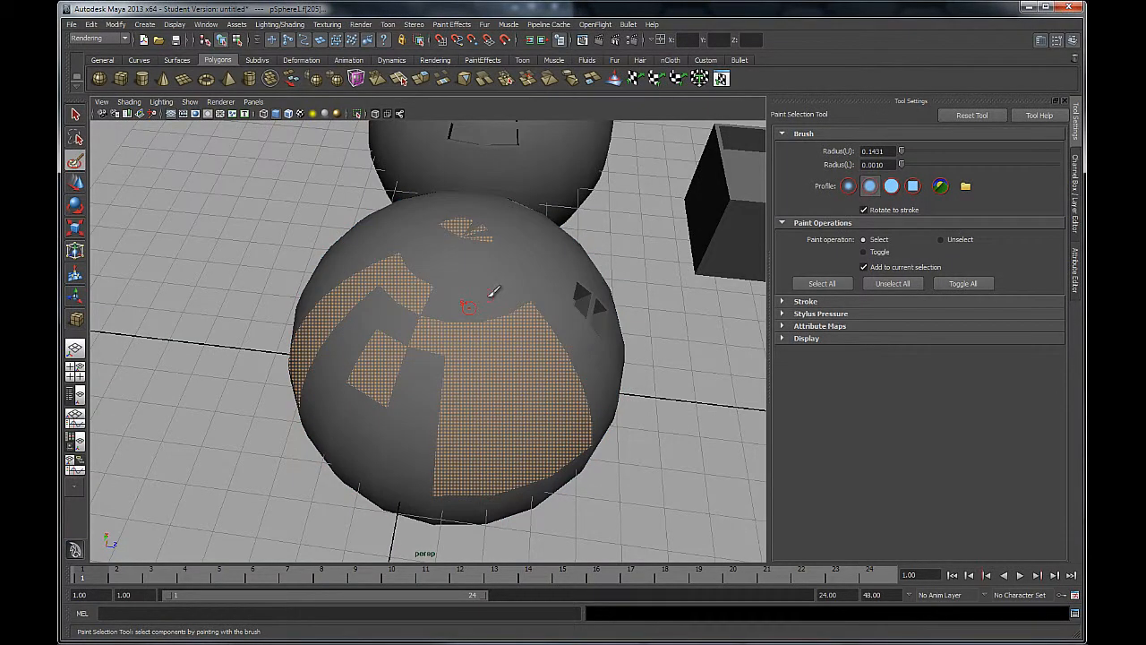
key(q)
alt+right_drag(548, 480, 412, 363)
click(582, 291)
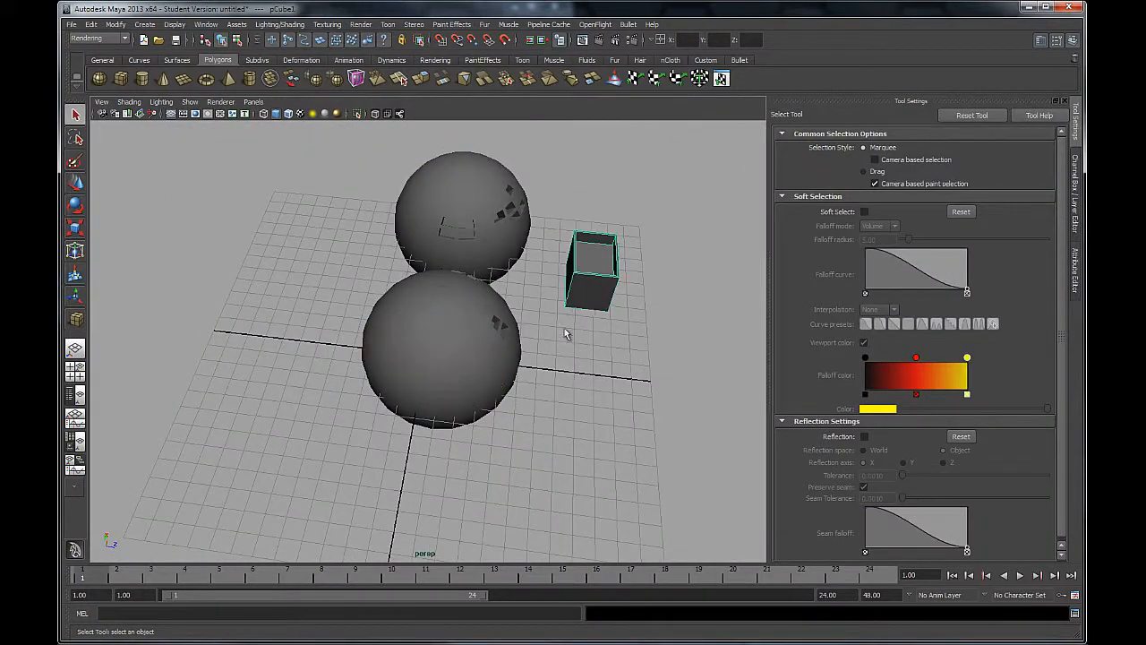
alt+drag(564, 334, 442, 300)
alt+right_drag(442, 301, 458, 332)
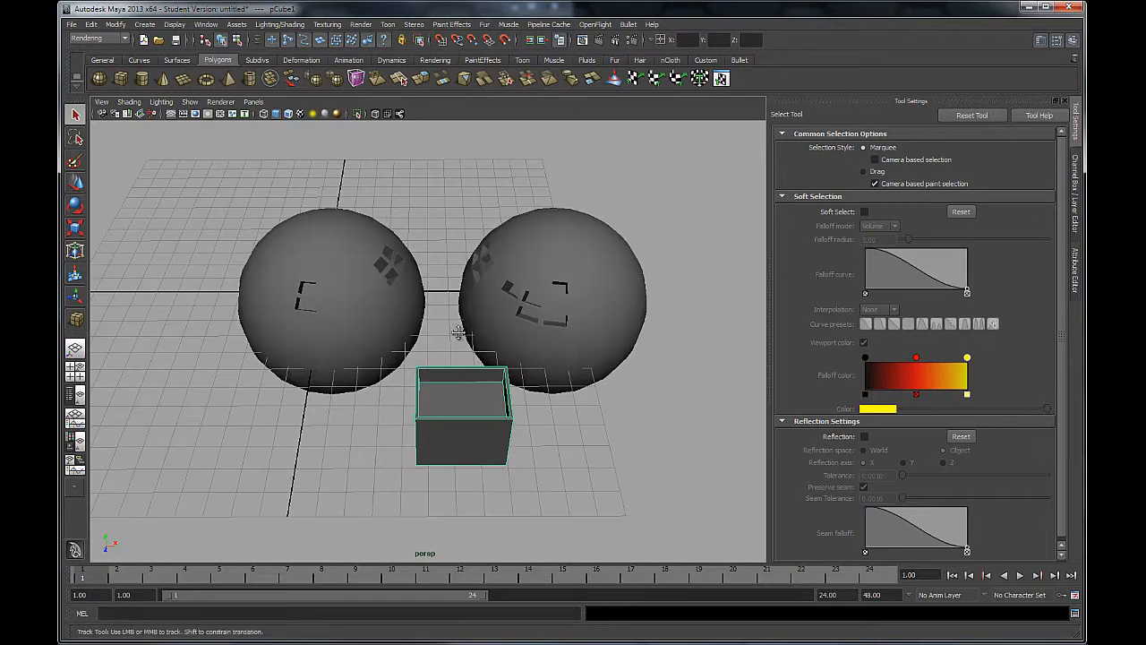
alt+middle_drag(458, 333, 453, 329)
alt+drag(453, 329, 451, 341)
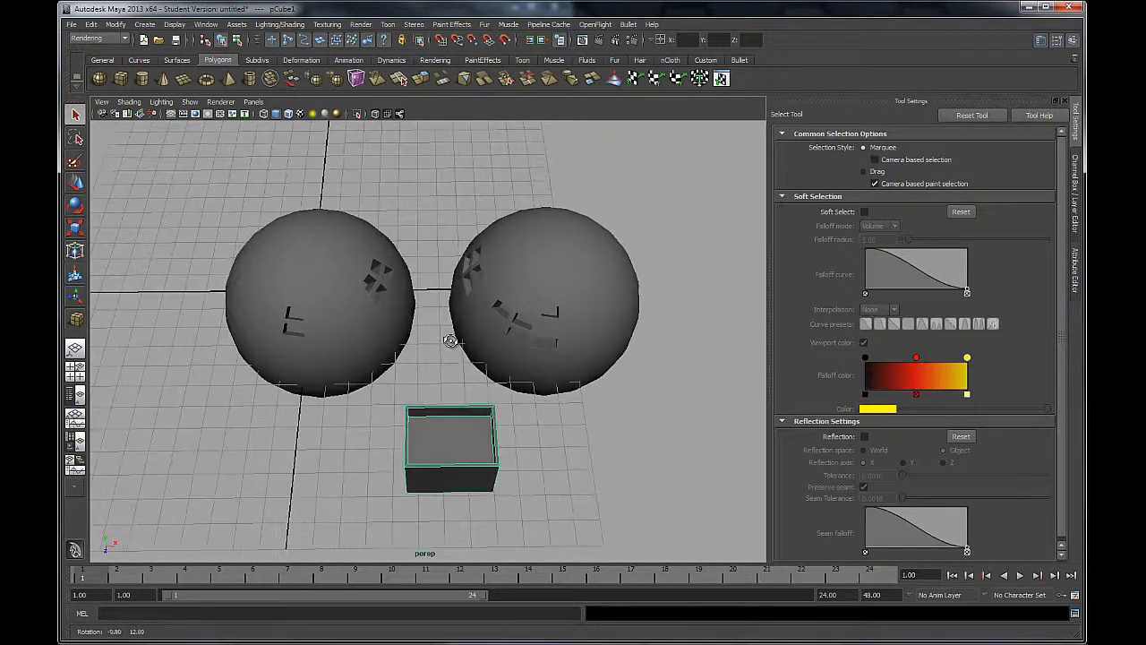